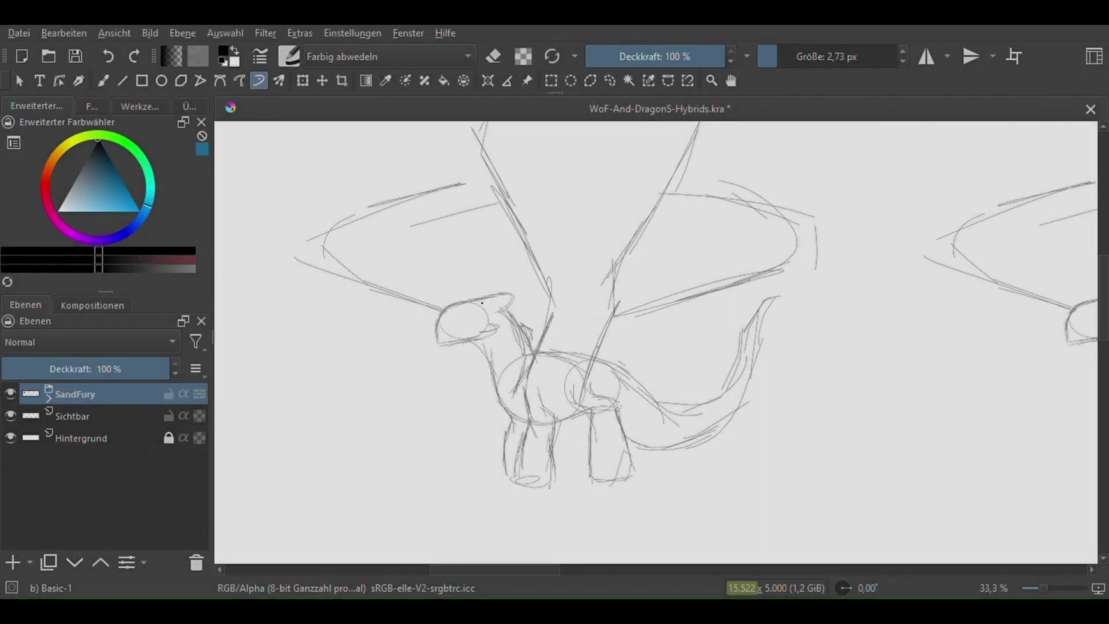
# Set the Sichtbar layer's opacity to 100 % and erase the dragon's old snout and lower jaw lines
pyautogui.scroll(2, 404, 250)
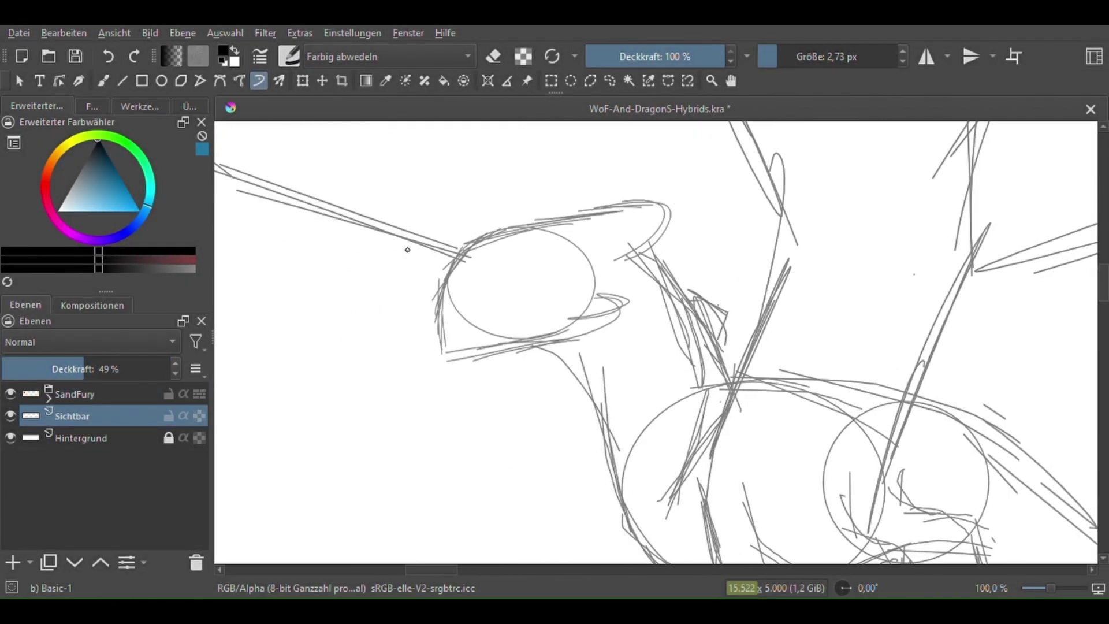
pyautogui.moveTo(86, 370); pyautogui.dragTo(172, 369)
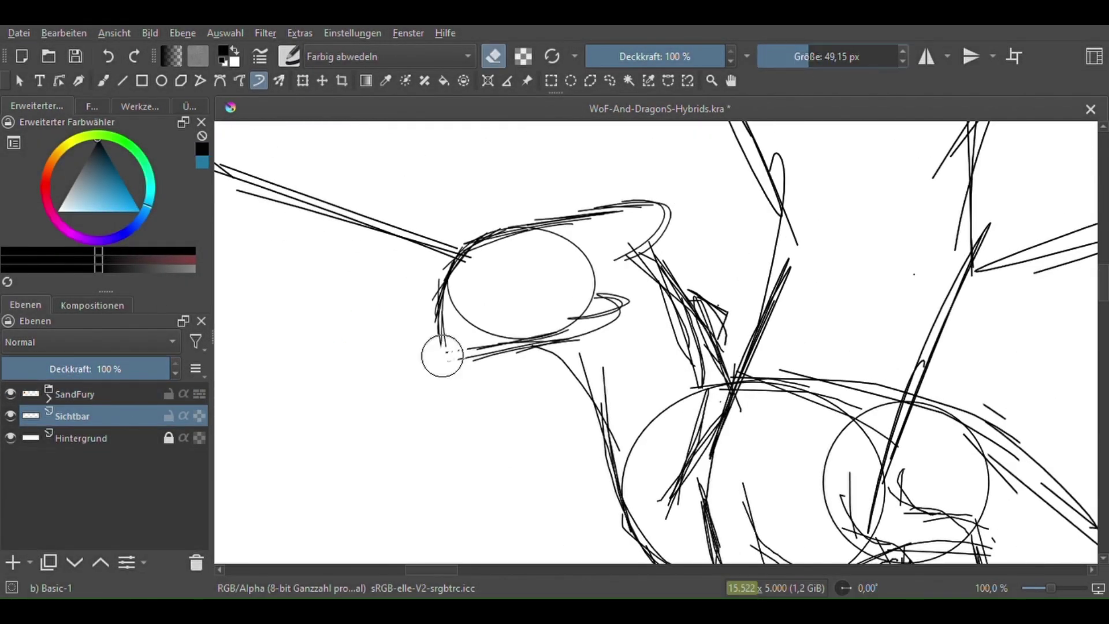
pyautogui.moveTo(440, 349); pyautogui.dragTo(439, 306)
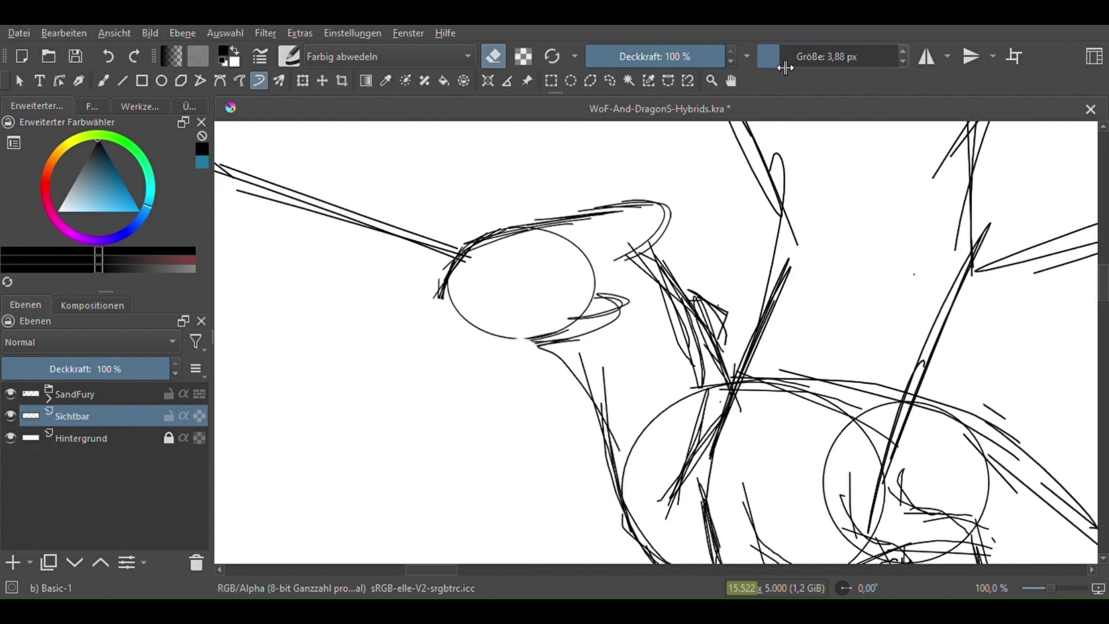
# Redraw the dragon's head outline with a 2.40 px brush, giving it a pointed snout, curved jaw and rounded crest
pyautogui.press('e')
pyautogui.moveTo(462, 260); pyautogui.dragTo(563, 345)
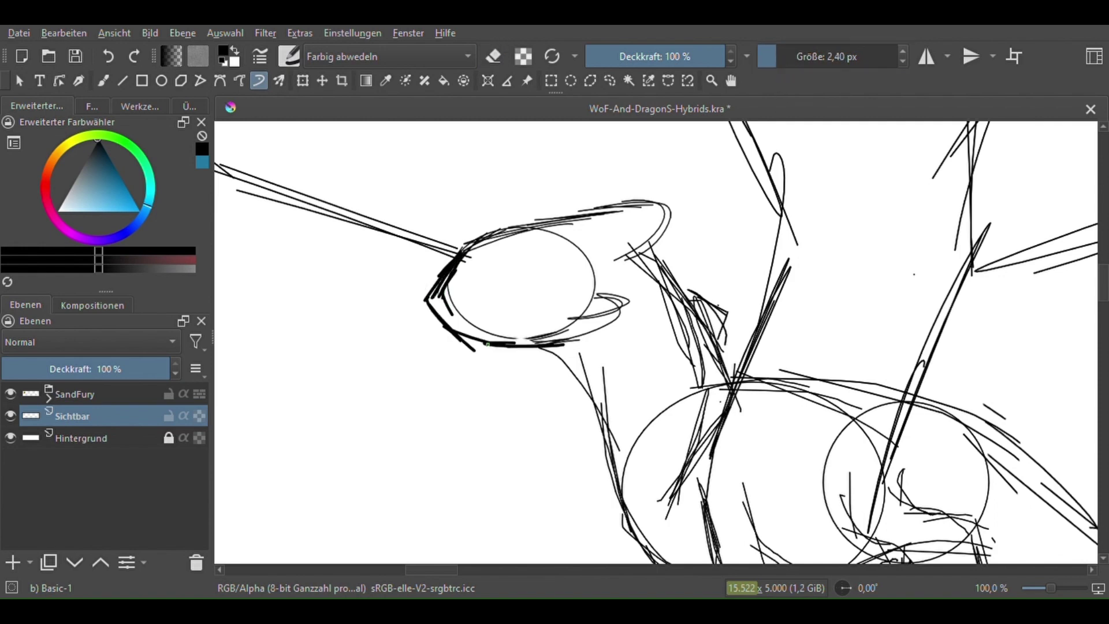
pyautogui.moveTo(426, 291); pyautogui.dragTo(475, 349)
pyautogui.moveTo(420, 299)
pyautogui.mouseDown()
pyautogui.moveTo(435, 269)
pyautogui.moveTo(560, 217)
pyautogui.mouseUp()
pyautogui.moveTo(416, 288); pyautogui.dragTo(449, 328)
pyautogui.moveTo(475, 346); pyautogui.dragTo(603, 327)
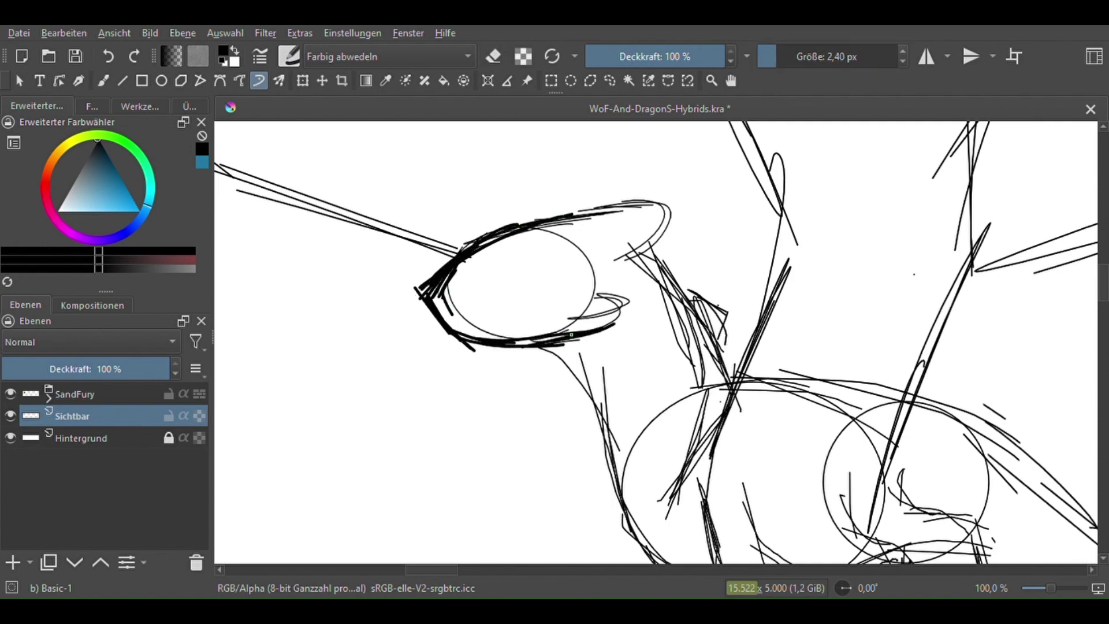
pyautogui.moveTo(558, 215)
pyautogui.mouseDown()
pyautogui.moveTo(664, 222)
pyautogui.moveTo(615, 263)
pyautogui.mouseUp()
pyautogui.moveTo(615, 263); pyautogui.dragTo(421, 279)
# Outline the head and neck with a polygonal selection, rotate them clockwise and move them closer to the body
pyautogui.scroll(-3, 656, 341)
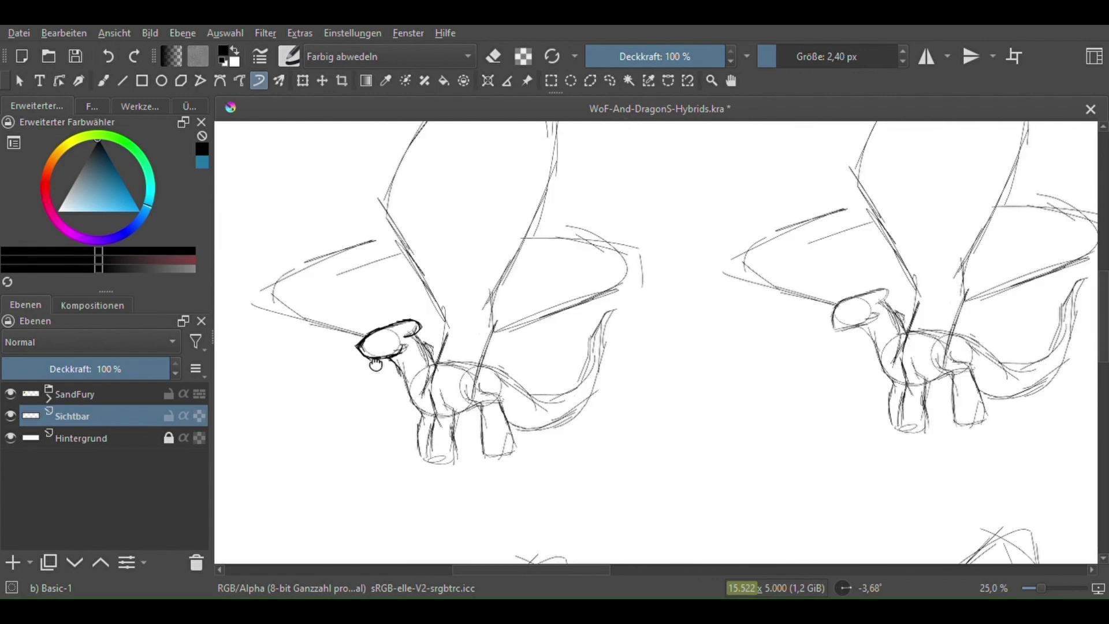
pyautogui.scroll(5, 655, 341)
pyautogui.click(568, 163)
pyautogui.click(437, 204)
pyautogui.click(412, 255)
pyautogui.click(347, 300)
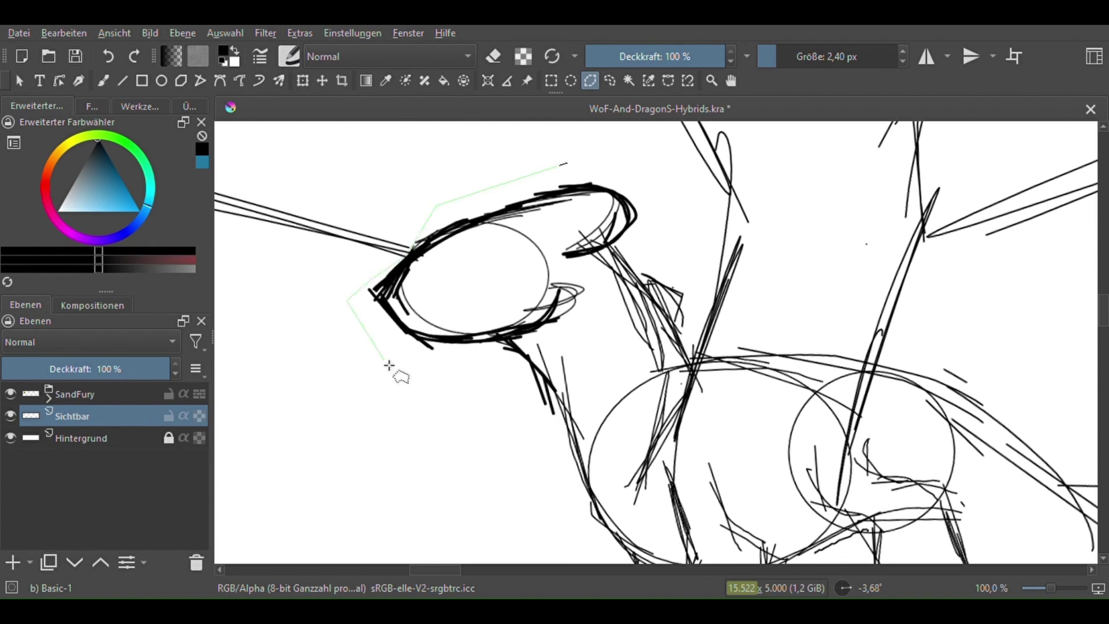
pyautogui.click(384, 361)
pyautogui.click(559, 495)
pyautogui.click(582, 509)
pyautogui.click(586, 434)
pyautogui.click(647, 357)
pyautogui.click(687, 354)
pyautogui.doubleClick(693, 285)
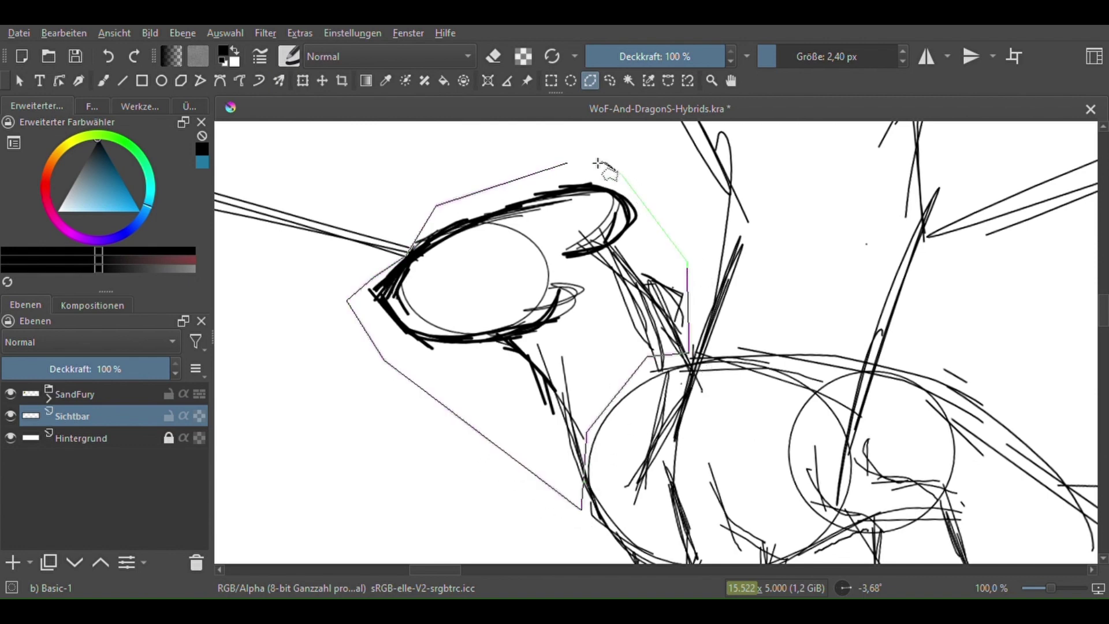
pyautogui.hotkey('ctrl', 't')
pyautogui.moveTo(535, 279); pyautogui.dragTo(549, 310)
pyautogui.moveTo(554, 194); pyautogui.dragTo(600, 197)
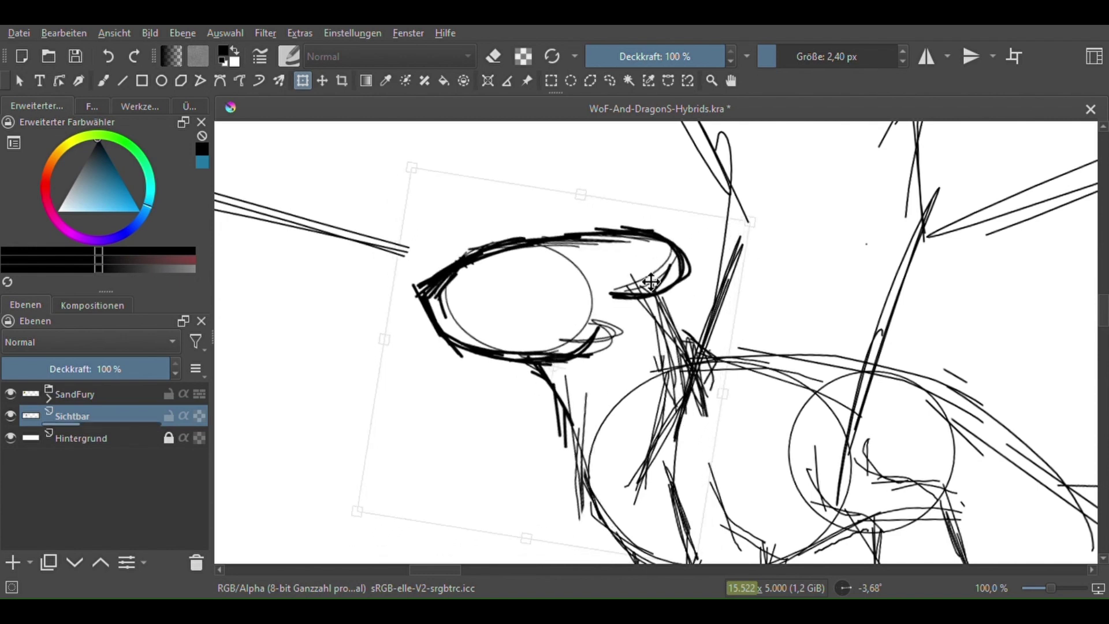
# Select only the head with a polygonal selection, rotate it so the snout tilts down, and move it closer to the neck
pyautogui.click(589, 81)
pyautogui.press('-')
pyautogui.click(579, 267)
pyautogui.click(577, 304)
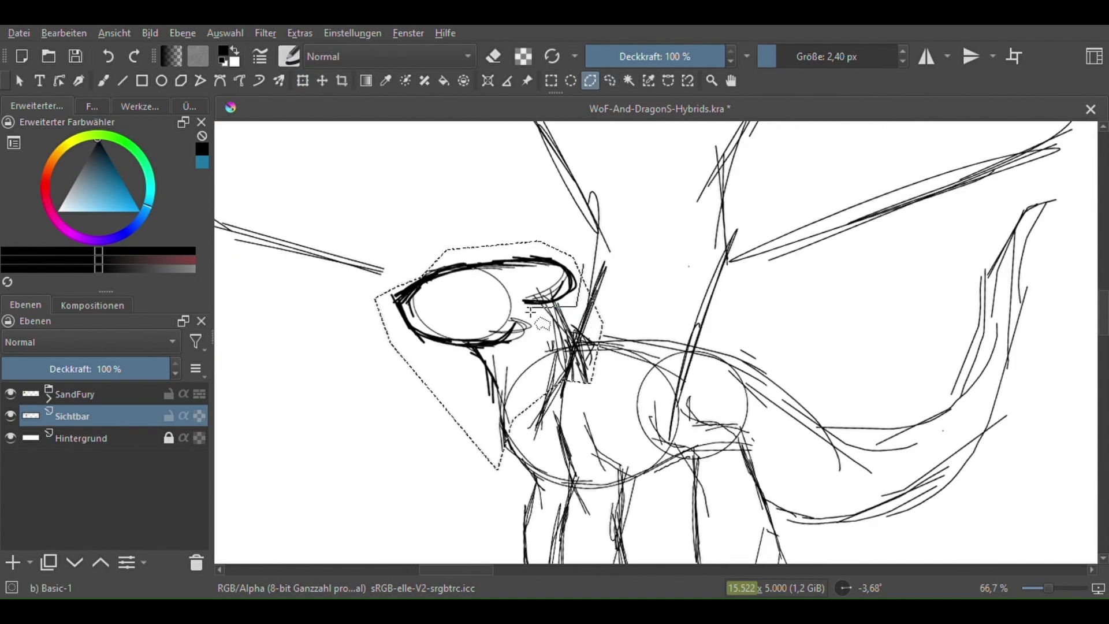
pyautogui.click(523, 304)
pyautogui.click(527, 340)
pyautogui.click(425, 364)
pyautogui.click(342, 339)
pyautogui.doubleClick(409, 280)
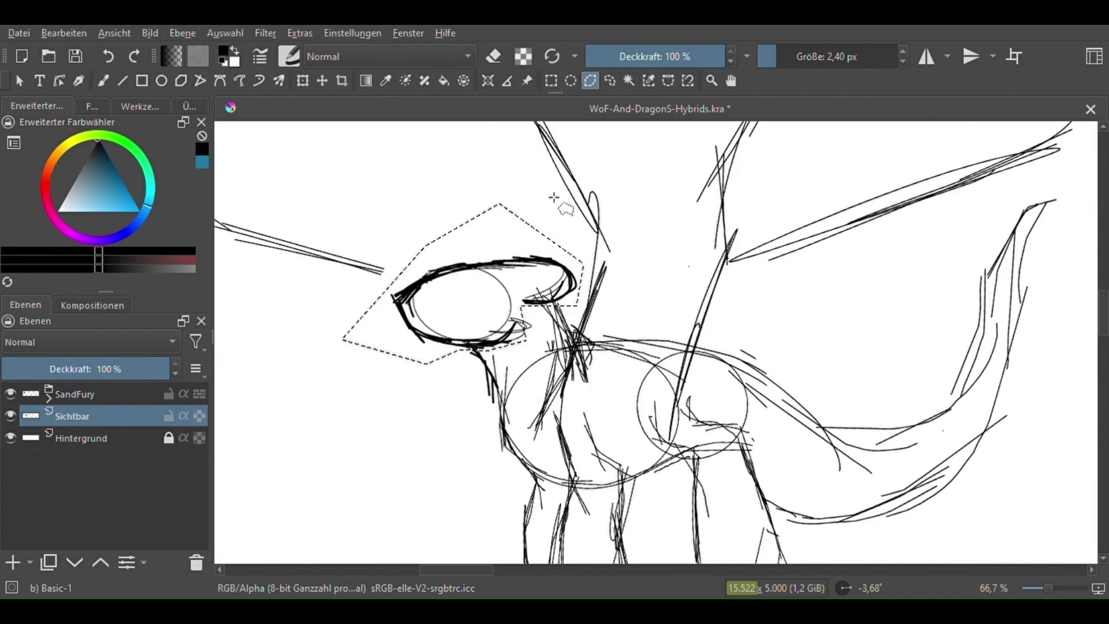
pyautogui.hotkey('ctrl', 't')
pyautogui.moveTo(458, 191); pyautogui.dragTo(441, 207)
pyautogui.moveTo(491, 243); pyautogui.dragTo(522, 306)
pyautogui.press('Return')
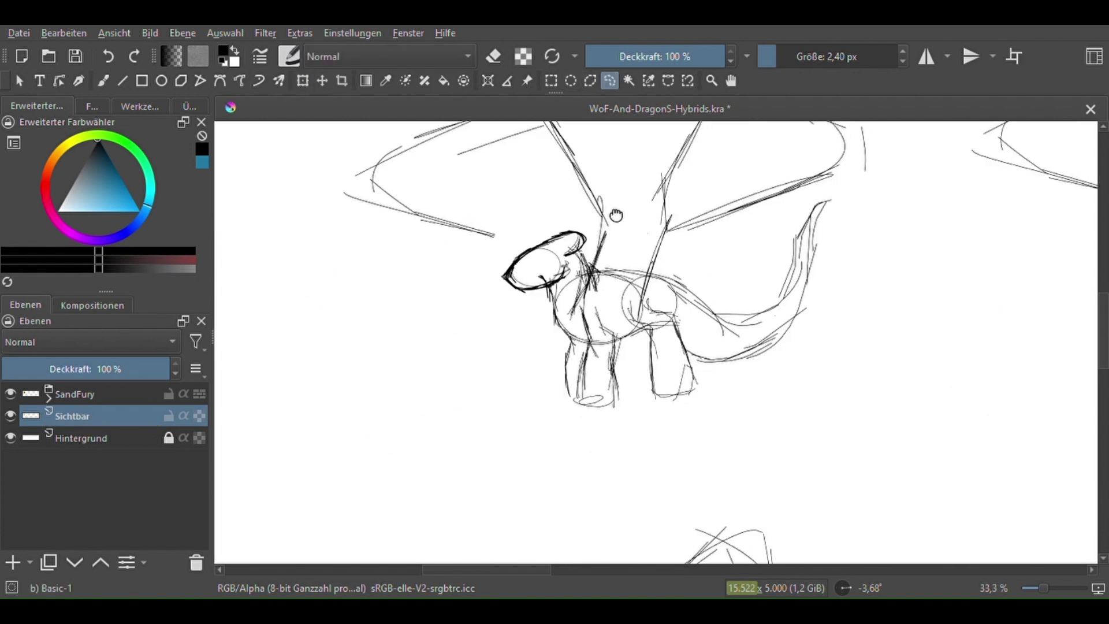
# Erase the stray lines at the back of the head and around the neck with a 42.46 px eraser
pyautogui.press('b')
pyautogui.press('e')
pyautogui.scroll(3, 562, 240)
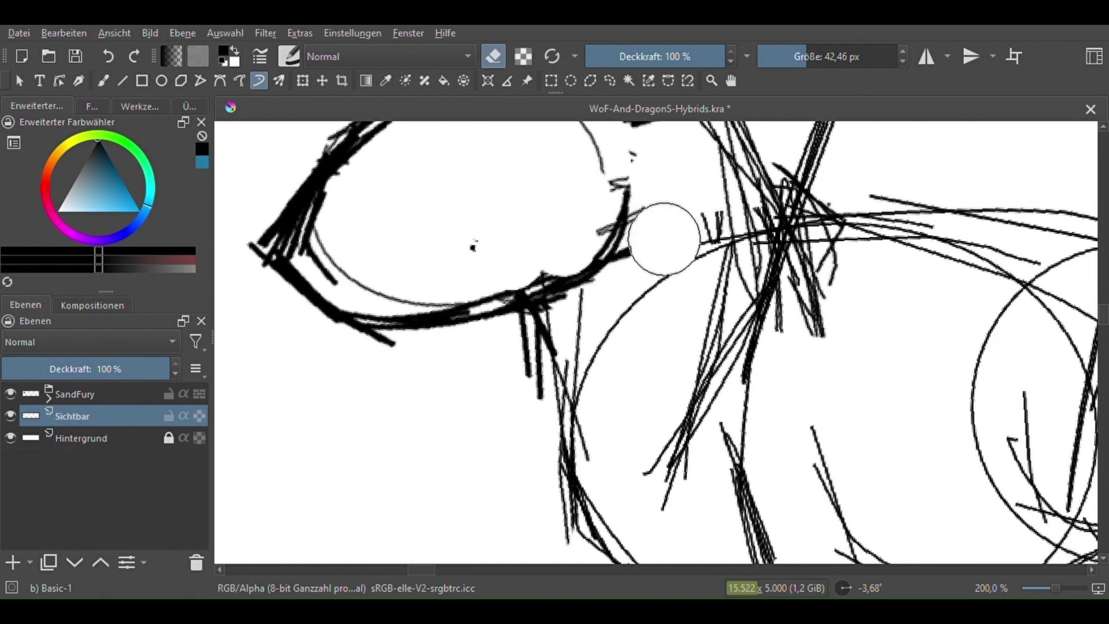
pyautogui.scroll(-6, 664, 235)
# Outline the large raised wing with a polygonal selection and squash it vertically to about half its height above the back
pyautogui.hotkey('ctrl', 'r')
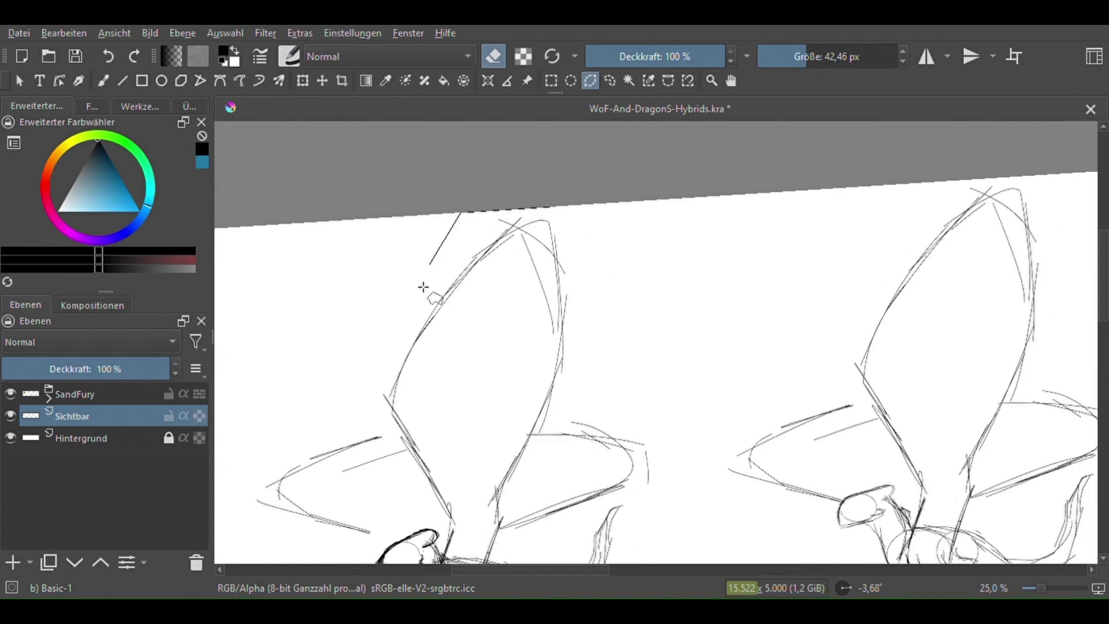
pyautogui.scroll(-4, 393, 294)
pyautogui.scroll(3, 437, 411)
pyautogui.click(557, 359)
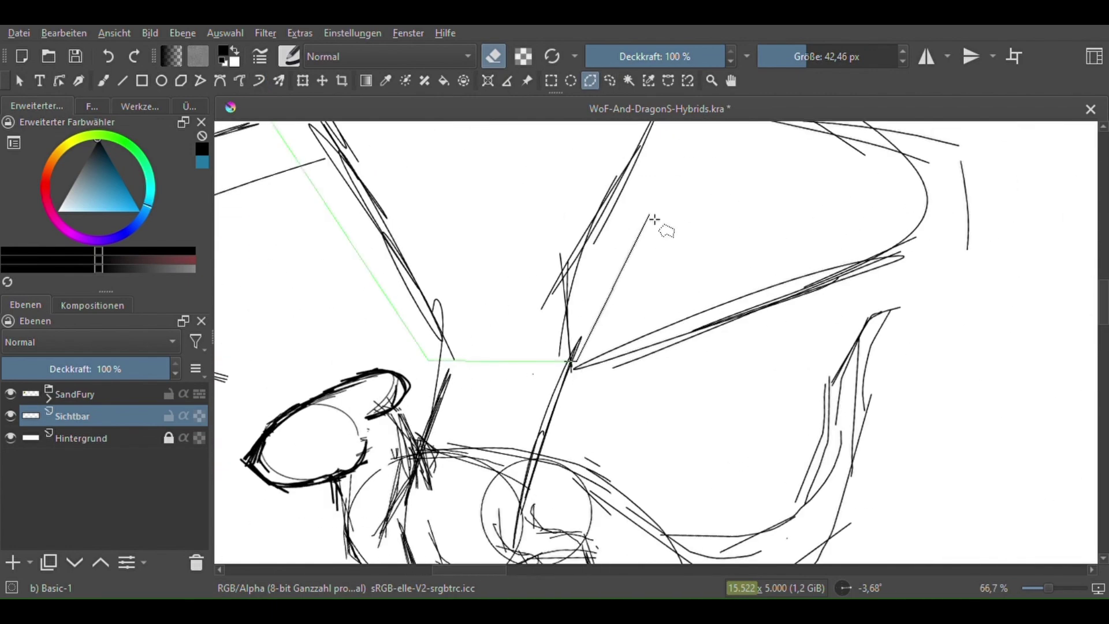
pyautogui.scroll(-3, 483, 489)
pyautogui.scroll(-2, 536, 495)
pyautogui.scroll(2, 536, 495)
pyautogui.doubleClick(536, 495)
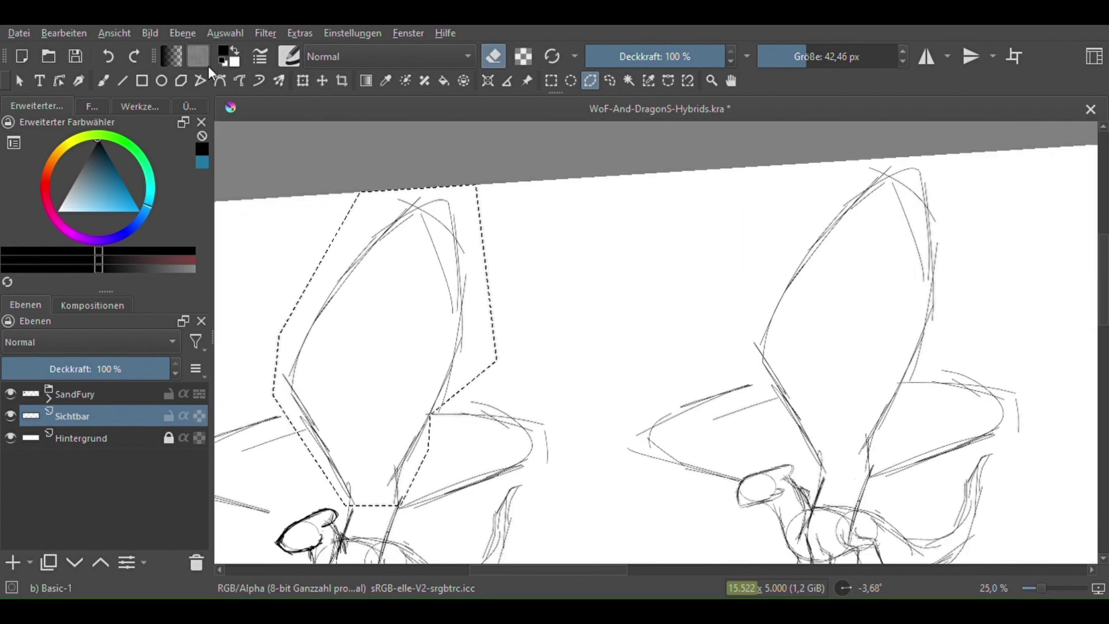
pyautogui.click(303, 80)
pyautogui.moveTo(376, 221); pyautogui.dragTo(379, 356)
pyautogui.scroll(-6, 402, 211)
pyautogui.scroll(-3, 402, 211)
pyautogui.scroll(4, 660, 201)
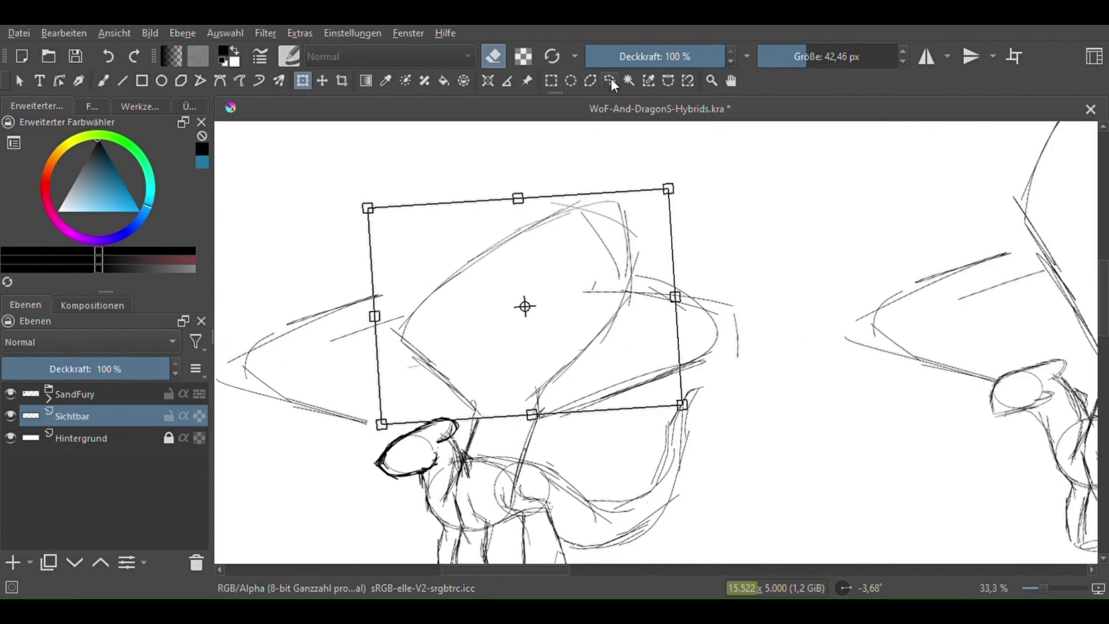
# Select the lower wing on the head side with a polygonal selection, narrow it and move it against the shoulder
pyautogui.click(590, 81)
pyautogui.click(415, 376)
pyautogui.click(283, 308)
pyautogui.click(354, 185)
pyautogui.doubleClick(522, 200)
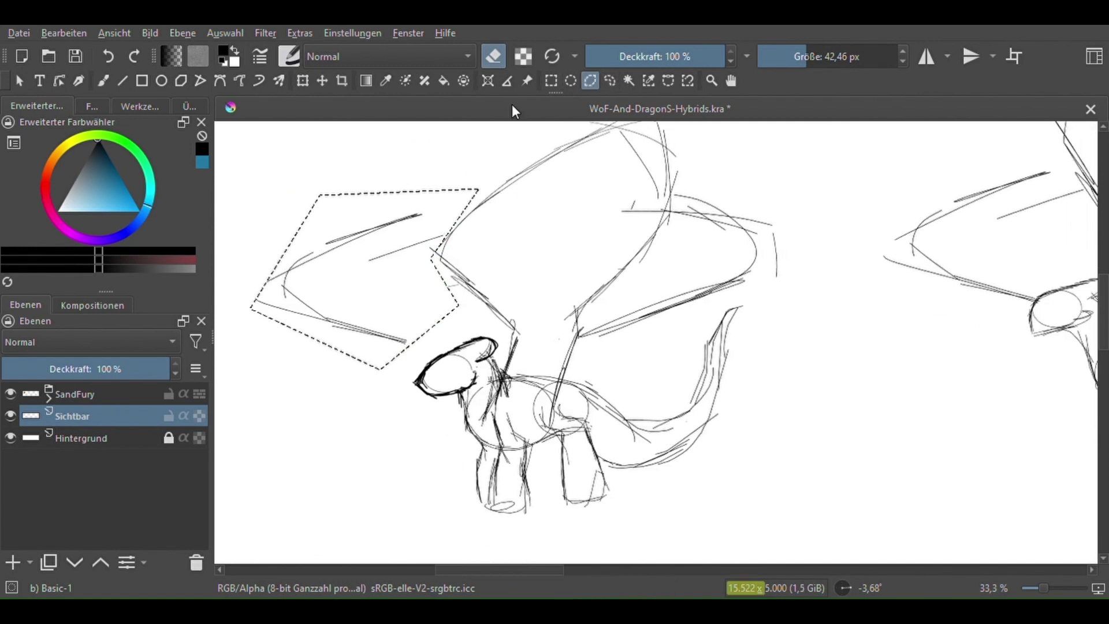
pyautogui.hotkey('ctrl', 't')
pyautogui.moveTo(372, 279)
pyautogui.mouseDown()
pyautogui.moveTo(465, 273)
pyautogui.moveTo(314, 287)
pyautogui.moveTo(493, 250)
pyautogui.moveTo(459, 294)
pyautogui.moveTo(502, 289)
pyautogui.mouseUp()
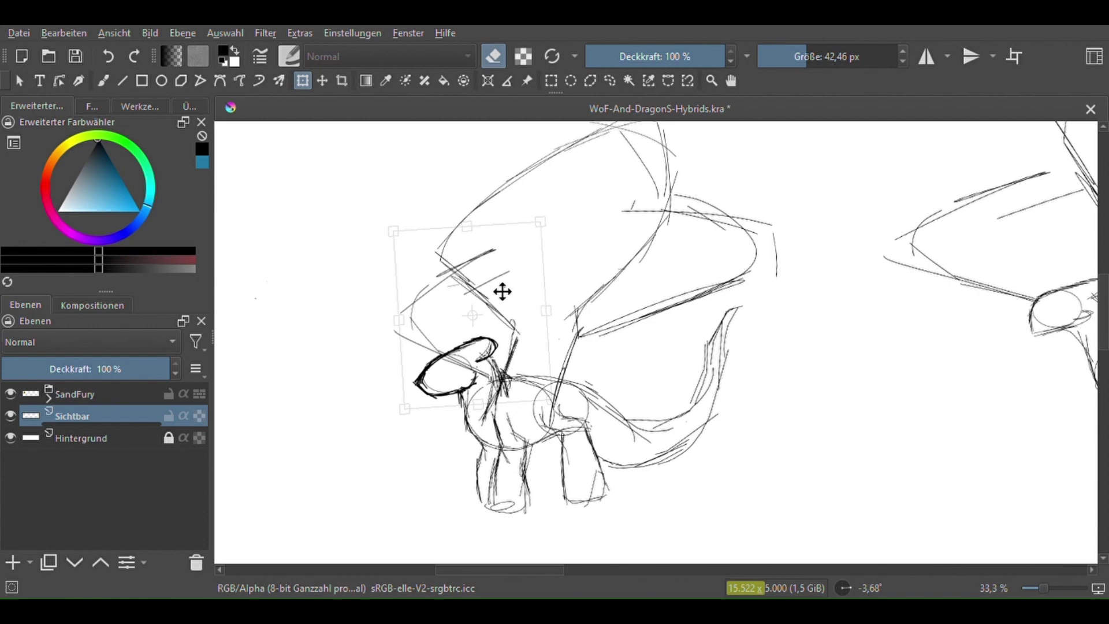
# Select the lower wing above the tail with a polygonal selection, narrow it and move it down towards the back
pyautogui.click(609, 81)
pyautogui.click(412, 297)
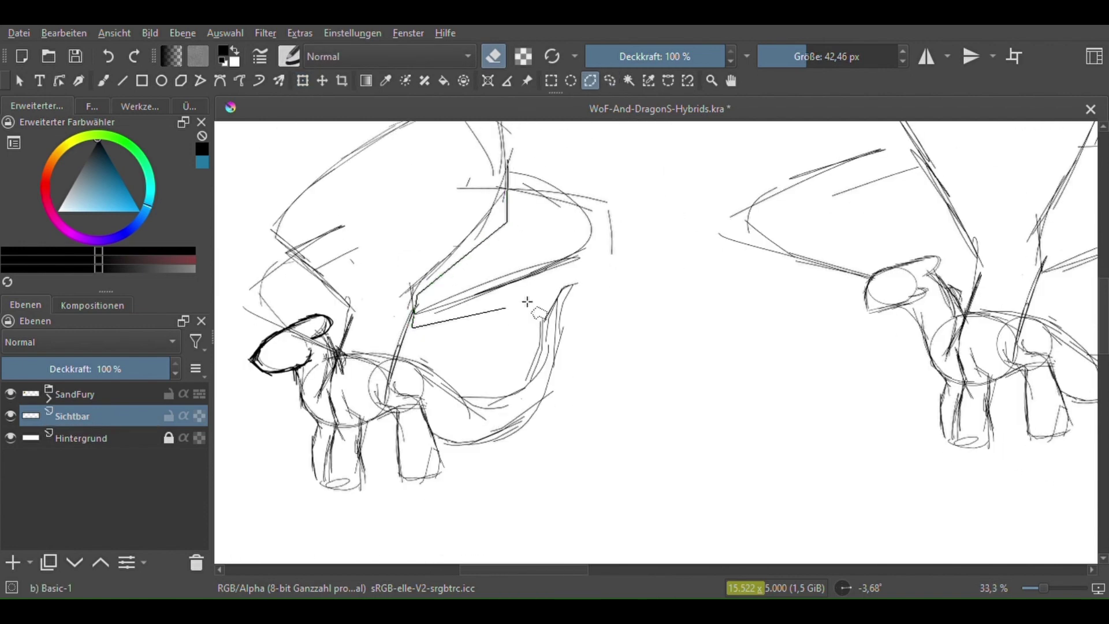
pyautogui.click(604, 183)
pyautogui.doubleClick(611, 254)
pyautogui.hotkey('ctrl', 't')
pyautogui.moveTo(551, 255); pyautogui.dragTo(507, 281)
pyautogui.press('Return')
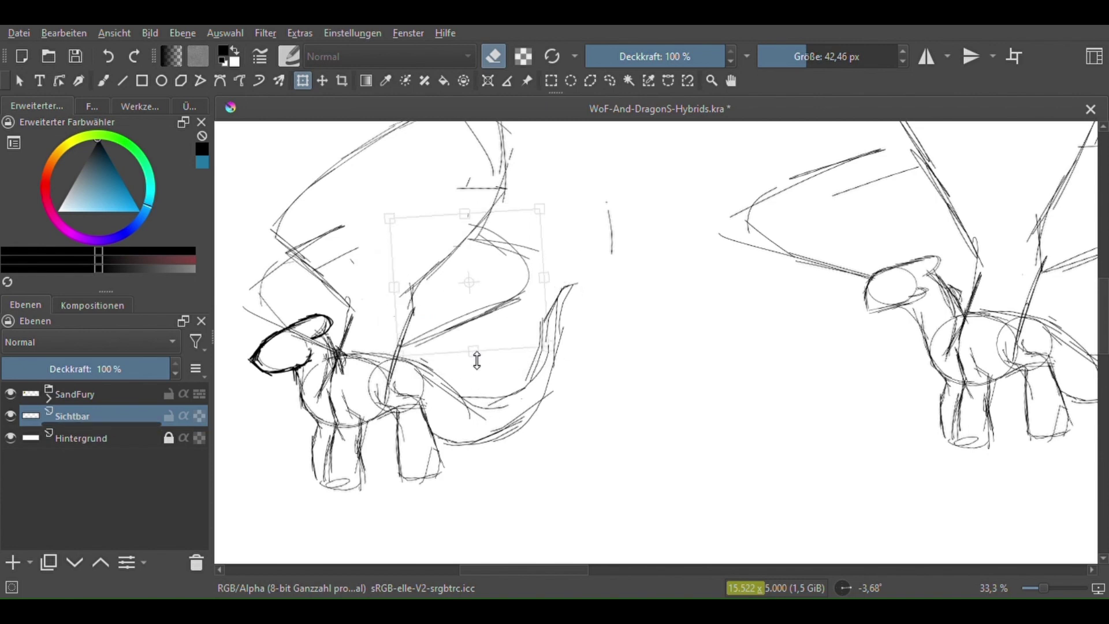
# Erase the old upcurved tail and the stray line left beside the rear wing
pyautogui.hotkey('ctrl', '+')
pyautogui.click(259, 80)
pyautogui.moveTo(583, 141)
pyautogui.mouseDown()
pyautogui.moveTo(524, 254)
pyautogui.moveTo(420, 368)
pyautogui.moveTo(507, 304)
pyautogui.mouseUp()
# Sketch a new tail sweeping down from the hips to a pointed tip with a 2.40 px brush
pyautogui.click(788, 65)
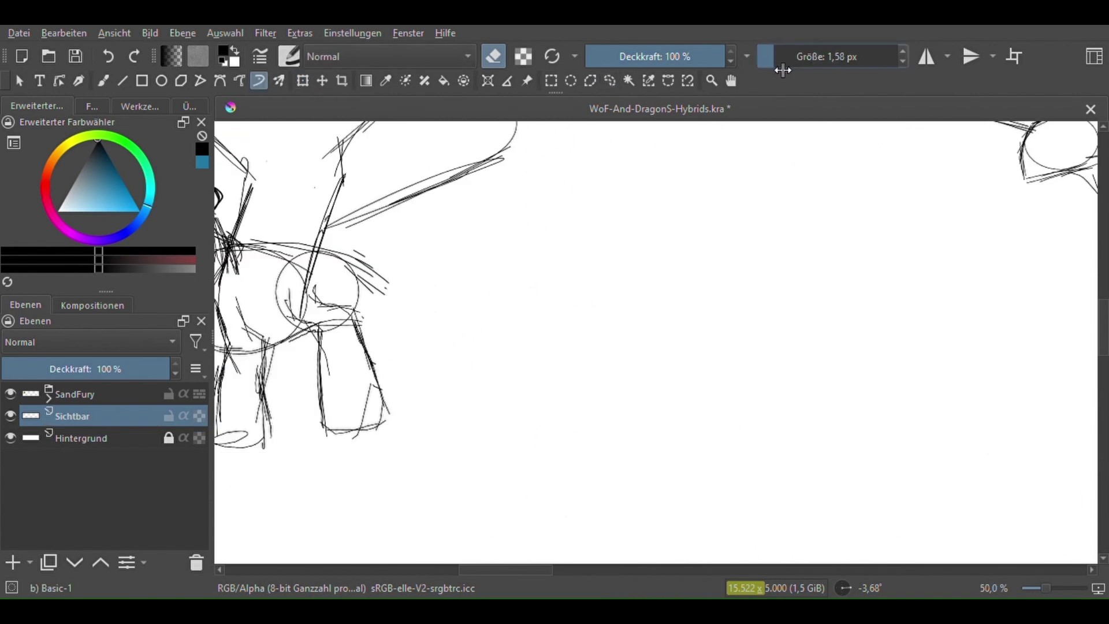
pyautogui.moveTo(316, 292); pyautogui.dragTo(364, 269)
pyautogui.moveTo(488, 306)
pyautogui.mouseDown()
pyautogui.moveTo(608, 364)
pyautogui.moveTo(655, 365)
pyautogui.mouseUp()
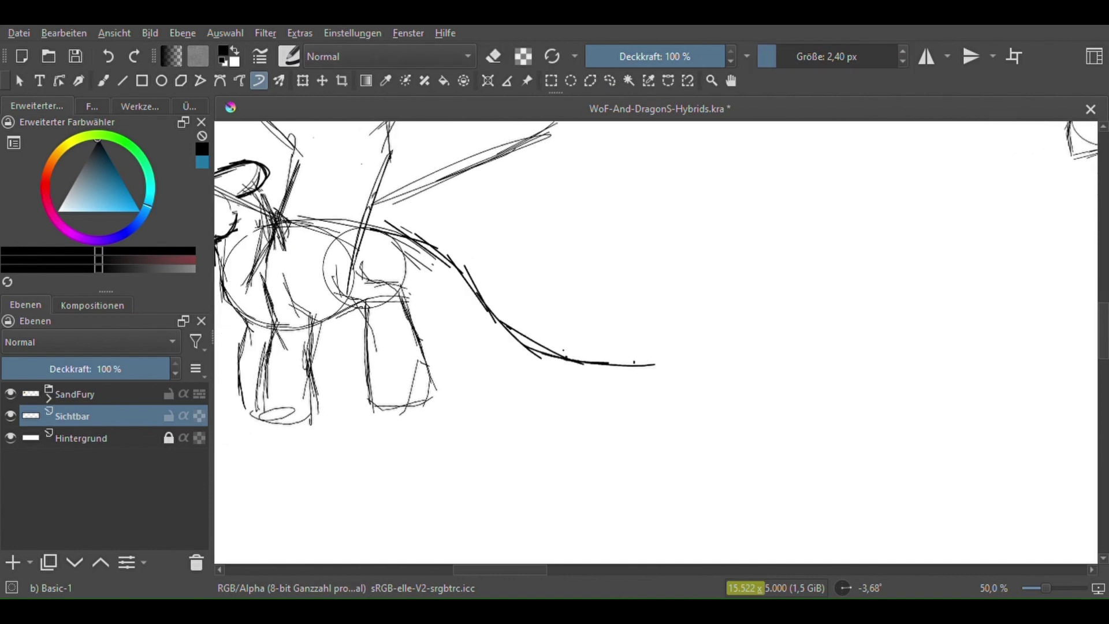
pyautogui.moveTo(398, 283); pyautogui.dragTo(571, 378)
pyautogui.moveTo(485, 289); pyautogui.dragTo(606, 358)
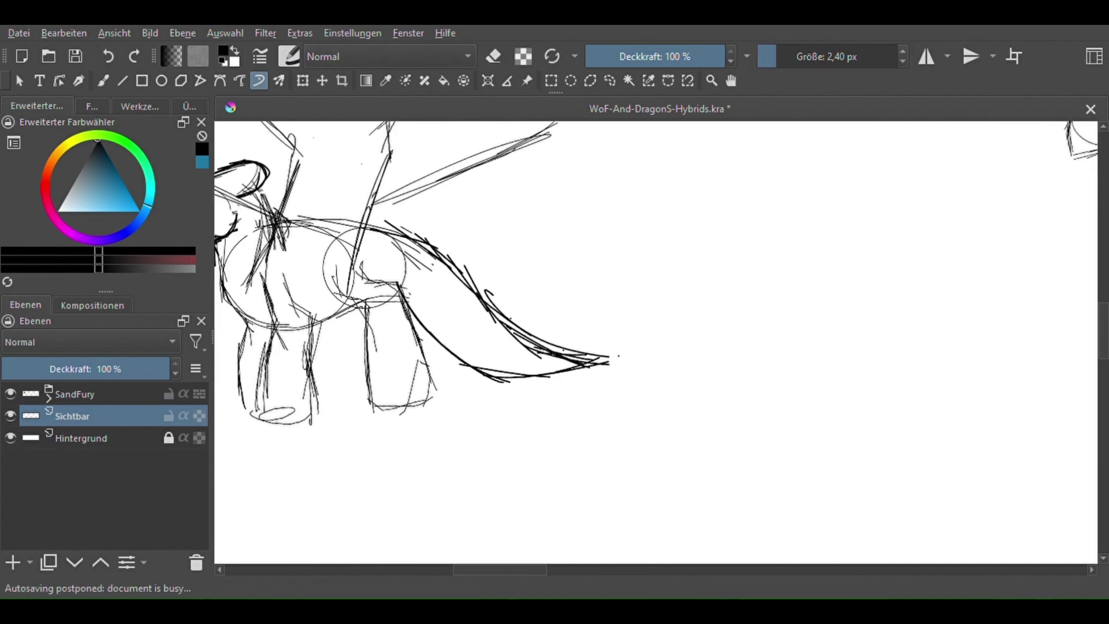
pyautogui.scroll(-2, 470, 377)
pyautogui.moveTo(383, 224)
pyautogui.mouseDown()
pyautogui.moveTo(427, 252)
pyautogui.moveTo(507, 397)
pyautogui.moveTo(462, 324)
pyautogui.mouseUp()
# Erase the old hind leg and sketch a new one with a bent knee and a flat foot using a 2.40 px brush
pyautogui.scroll(3, 470, 376)
pyautogui.click(880, 51)
pyautogui.click(785, 69)
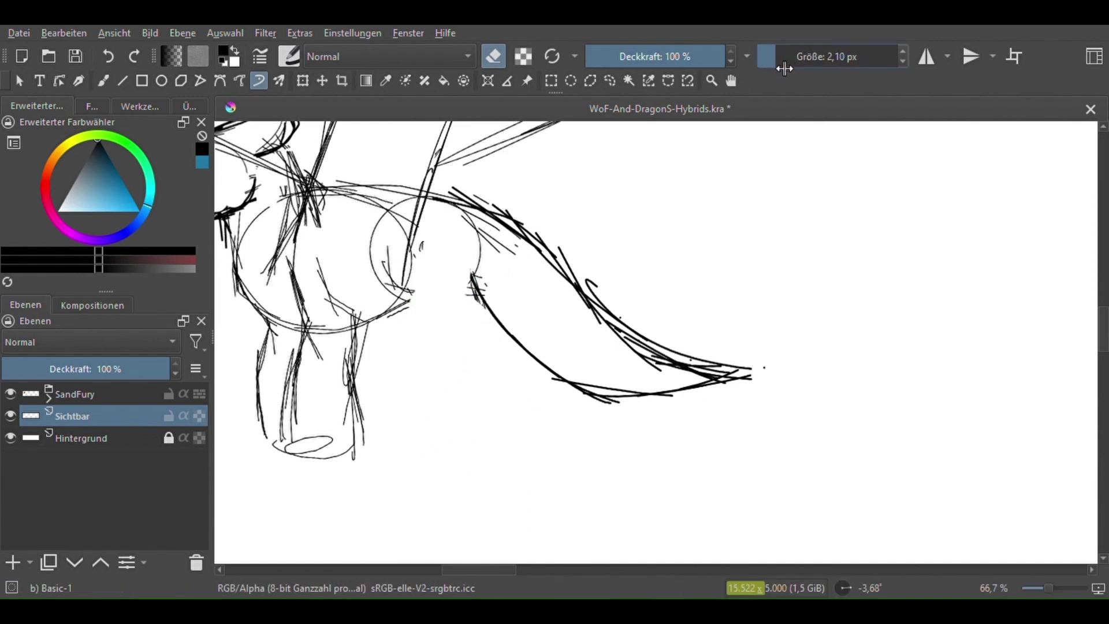
pyautogui.click(501, 65)
pyautogui.moveTo(419, 254)
pyautogui.mouseDown()
pyautogui.moveTo(411, 342)
pyautogui.moveTo(431, 448)
pyautogui.moveTo(481, 445)
pyautogui.mouseUp()
pyautogui.moveTo(468, 271)
pyautogui.mouseDown()
pyautogui.moveTo(491, 440)
pyautogui.moveTo(454, 381)
pyautogui.mouseUp()
# Select the lower part of the hind leg with a freehand selection, then rotate it slightly and reposition it
pyautogui.hotkey('ctrl', 'r')
pyautogui.moveTo(462, 322)
pyautogui.mouseDown()
pyautogui.moveTo(460, 484)
pyautogui.moveTo(461, 322)
pyautogui.mouseUp()
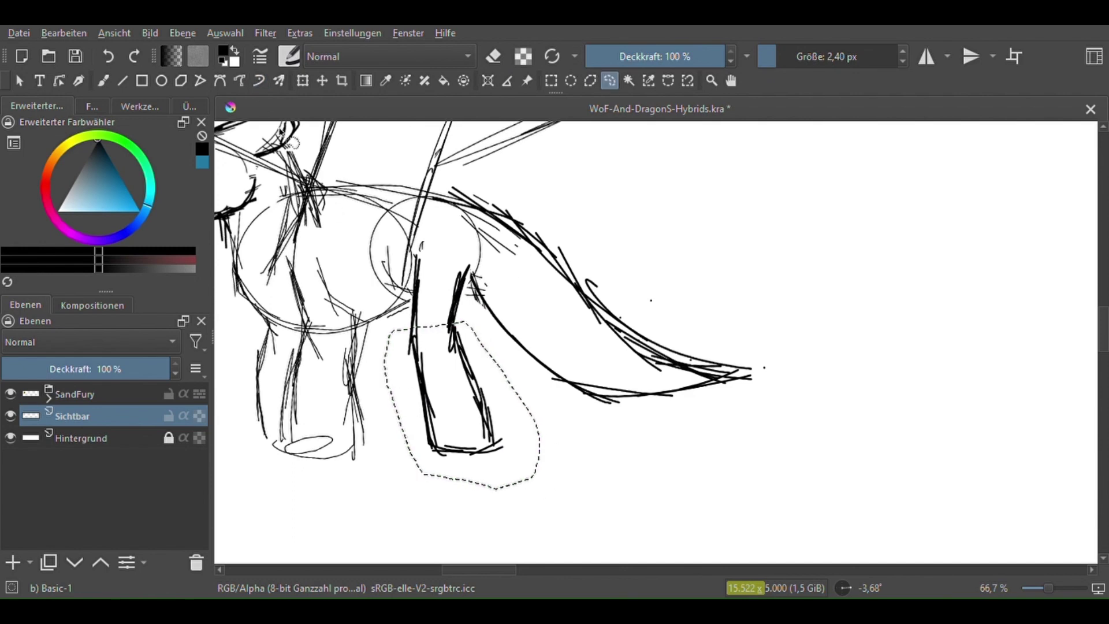
pyautogui.hotkey('ctrl', 't')
pyautogui.moveTo(546, 484)
pyautogui.mouseDown()
pyautogui.moveTo(562, 489)
pyautogui.moveTo(568, 458)
pyautogui.mouseUp()
pyautogui.moveTo(512, 391)
pyautogui.mouseDown()
pyautogui.moveTo(488, 403)
pyautogui.moveTo(500, 403)
pyautogui.mouseUp()
pyautogui.click(609, 81)
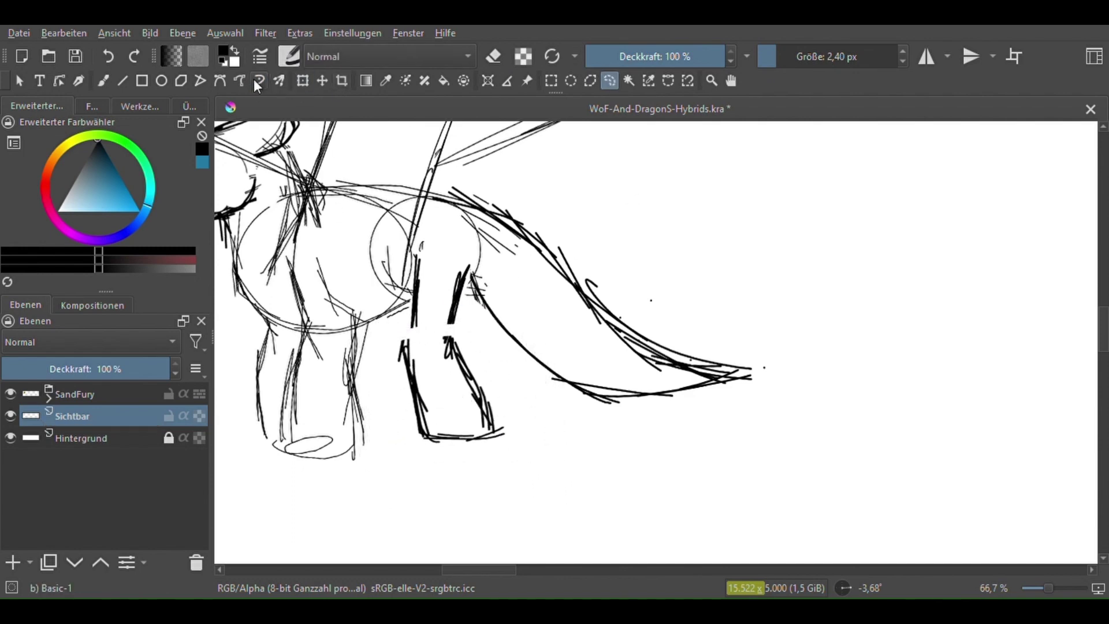
# Sketch lines joining the upper and lower hind leg at the knee and reinforce the leg's outline
pyautogui.scroll(-5, 655, 341)
pyautogui.press('1')
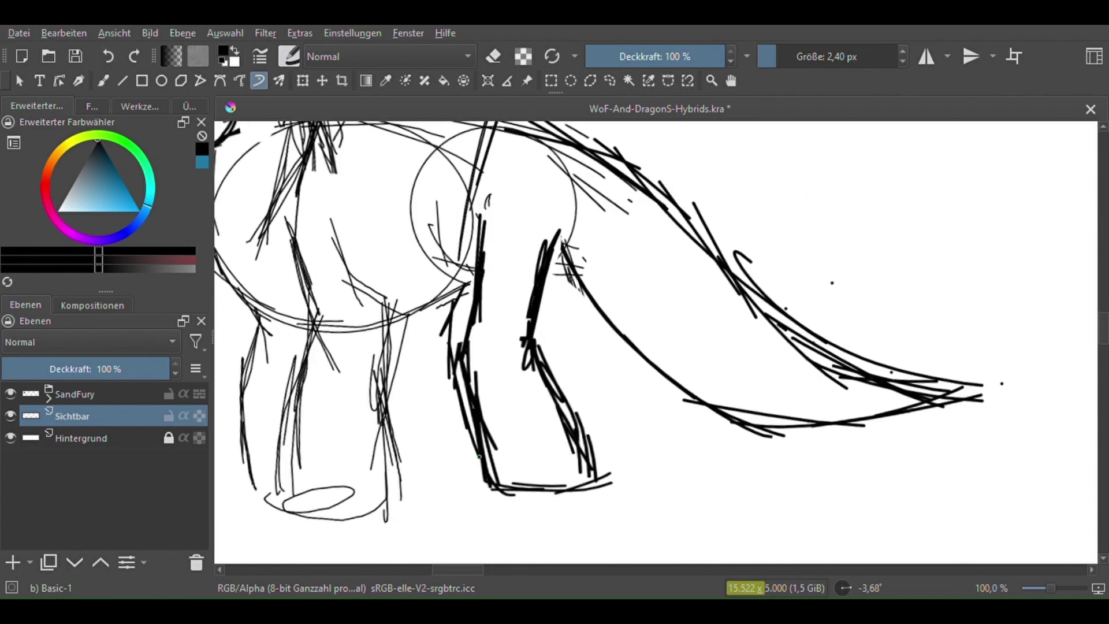
pyautogui.scroll(-3, 479, 457)
# Draw pointed spikes on the nape and along the upper edge of the rump and tail
pyautogui.scroll(5, 522, 298)
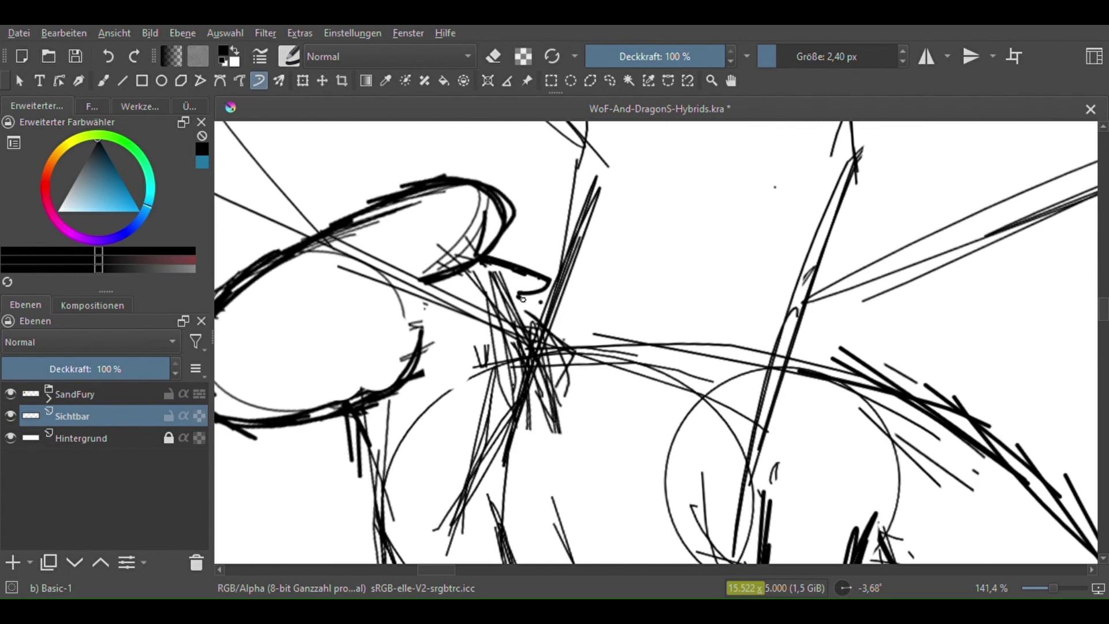
pyautogui.moveTo(522, 299)
pyautogui.mouseDown()
pyautogui.moveTo(539, 219)
pyautogui.moveTo(526, 369)
pyautogui.moveTo(652, 232)
pyautogui.moveTo(730, 180)
pyautogui.moveTo(782, 173)
pyautogui.mouseUp()
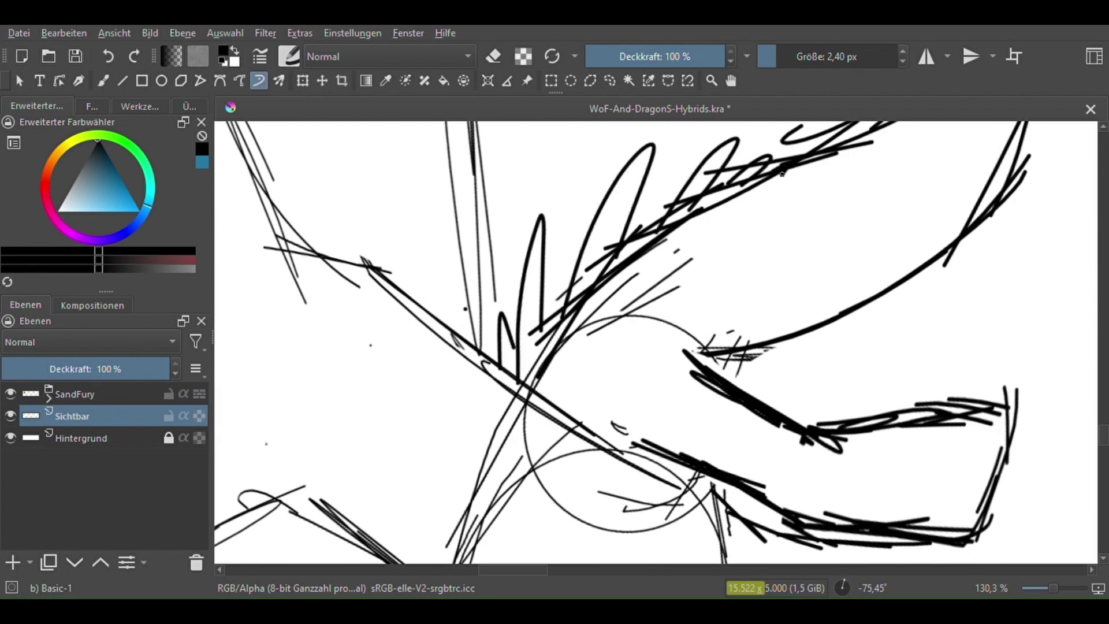
pyautogui.scroll(-2, 618, 337)
# Sketch long pointed tufts along the underside of the tail and out to its tip
pyautogui.moveTo(722, 190)
pyautogui.mouseDown()
pyautogui.moveTo(635, 358)
pyautogui.moveTo(508, 450)
pyautogui.mouseUp()
pyautogui.moveTo(653, 231); pyautogui.dragTo(635, 405)
pyautogui.moveTo(534, 298); pyautogui.dragTo(522, 522)
pyautogui.moveTo(549, 439); pyautogui.dragTo(568, 548)
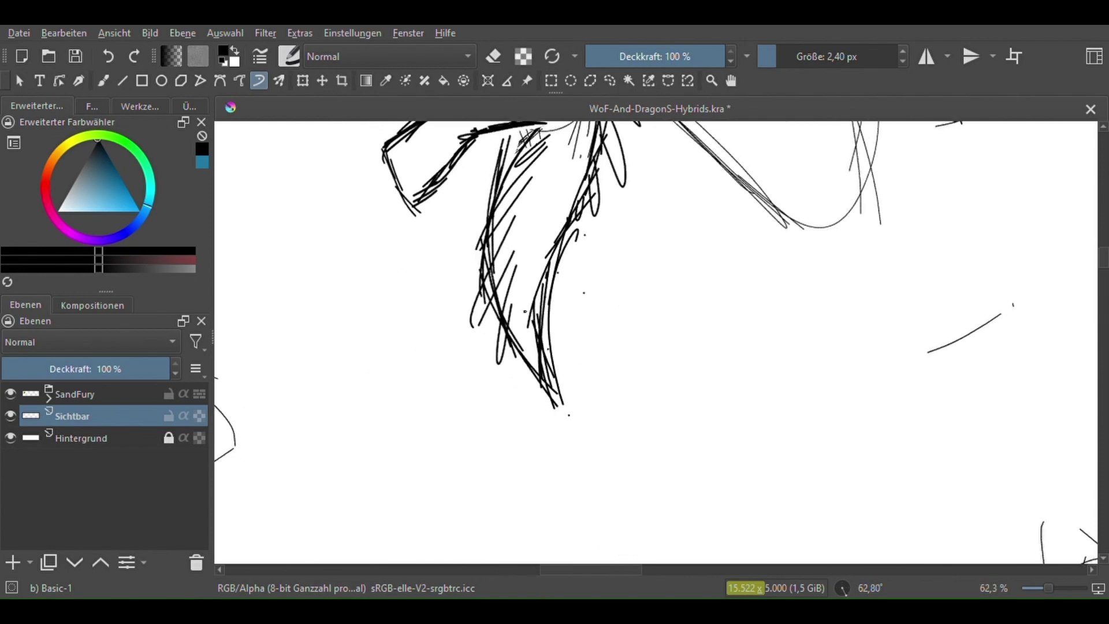
pyautogui.moveTo(523, 332); pyautogui.dragTo(543, 424)
pyautogui.moveTo(531, 176); pyautogui.dragTo(514, 344)
pyautogui.moveTo(537, 157); pyautogui.dragTo(530, 177)
pyautogui.scroll(-2, 655, 341)
pyautogui.scroll(2, 656, 341)
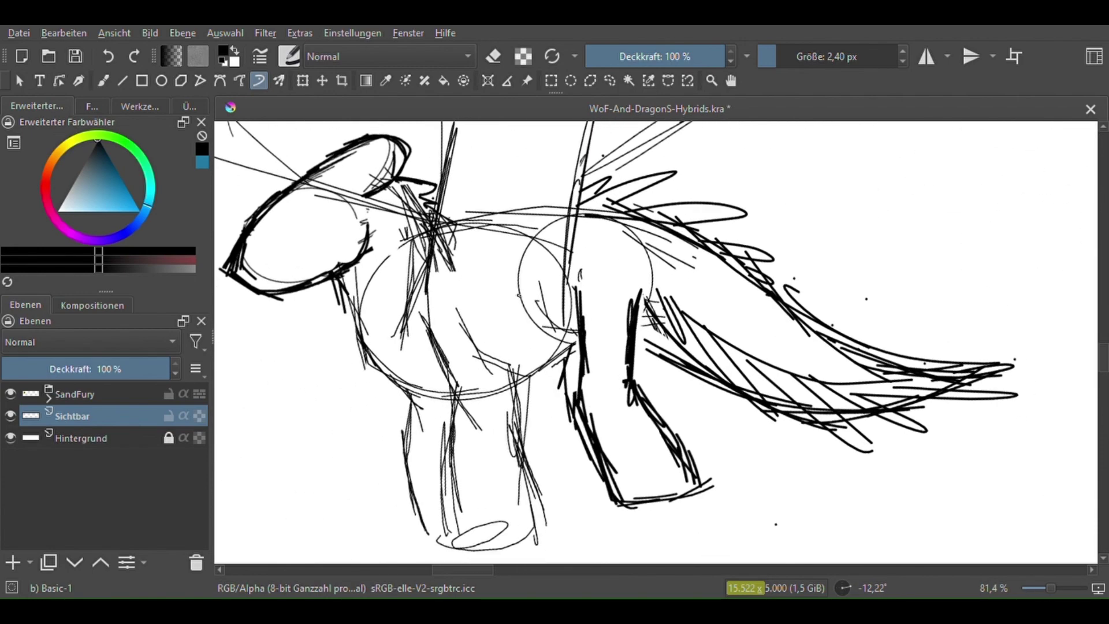
# Draw a row of curved toes with claws on the front foot
pyautogui.scroll(-4, 656, 341)
pyautogui.moveTo(470, 297); pyautogui.dragTo(693, 225)
pyautogui.scroll(6, 619, 289)
pyautogui.moveTo(415, 284)
pyautogui.mouseDown()
pyautogui.moveTo(410, 363)
pyautogui.moveTo(453, 298)
pyautogui.moveTo(505, 309)
pyautogui.moveTo(509, 246)
pyautogui.moveTo(560, 282)
pyautogui.moveTo(549, 345)
pyautogui.mouseUp()
pyautogui.scroll(-3, 549, 345)
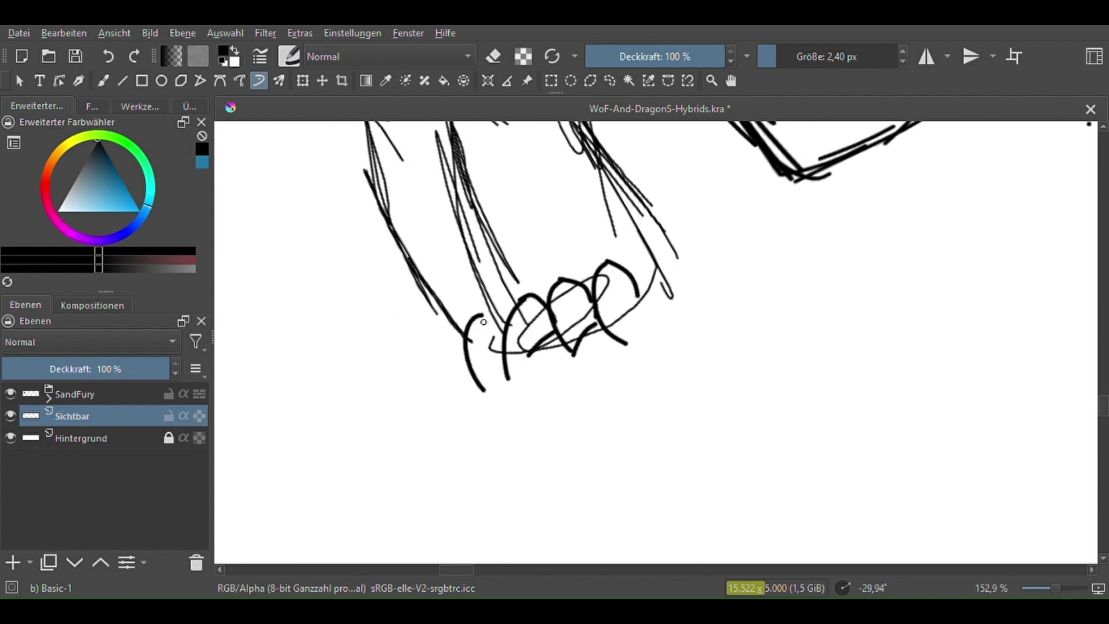
pyautogui.scroll(-1, 549, 345)
# Draw curved toes and pointed claws on the hind foot
pyautogui.scroll(4, 527, 311)
pyautogui.moveTo(489, 298); pyautogui.dragTo(523, 343)
pyautogui.moveTo(486, 374); pyautogui.dragTo(524, 440)
pyautogui.moveTo(522, 375); pyautogui.dragTo(562, 389)
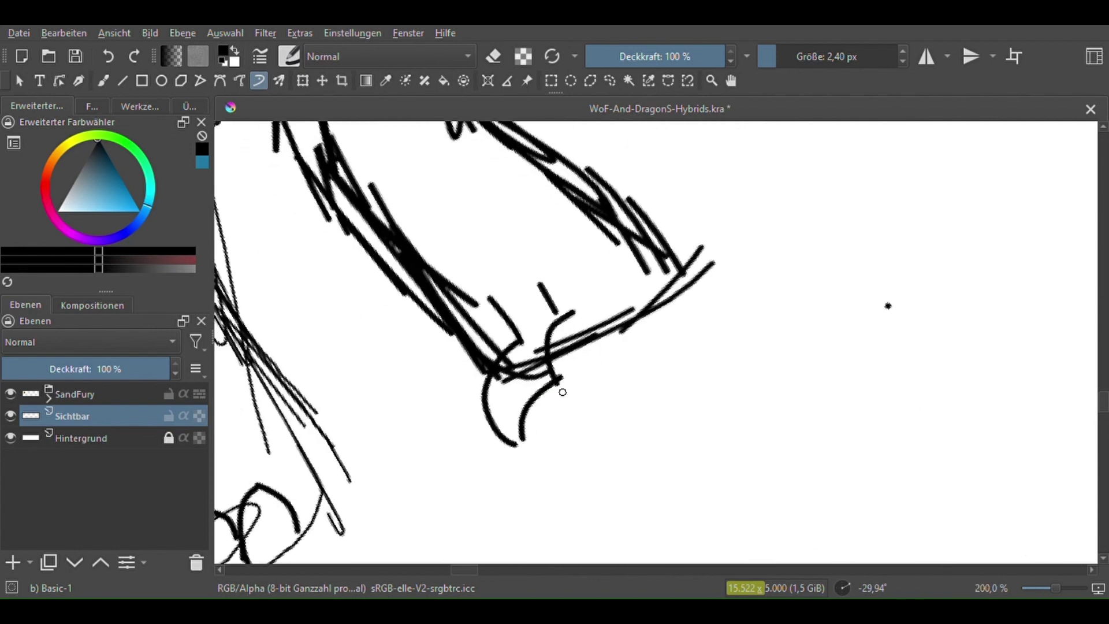
pyautogui.moveTo(606, 346); pyautogui.dragTo(569, 416)
pyautogui.moveTo(450, 364); pyautogui.dragTo(485, 482)
pyautogui.scroll(-4, 502, 388)
pyautogui.scroll(4, 334, 349)
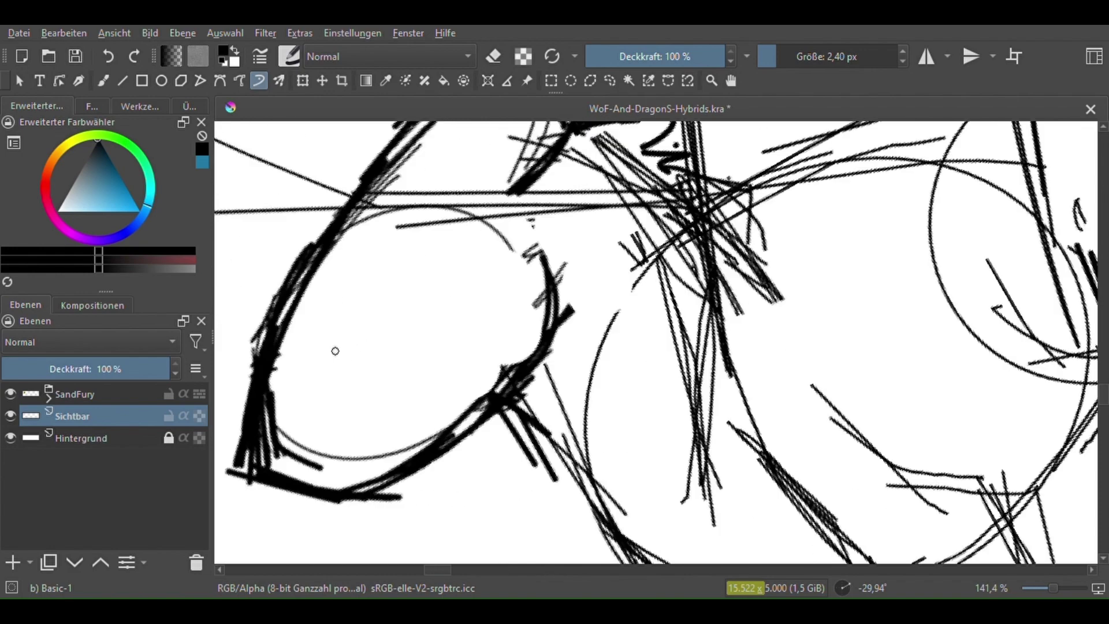
# Draw the outline of a small rounded eye in the lower half of the dragon's head
pyautogui.moveTo(491, 403); pyautogui.dragTo(501, 319)
pyautogui.hotkey('ctrl', 'z')
pyautogui.moveTo(494, 411); pyautogui.dragTo(529, 359)
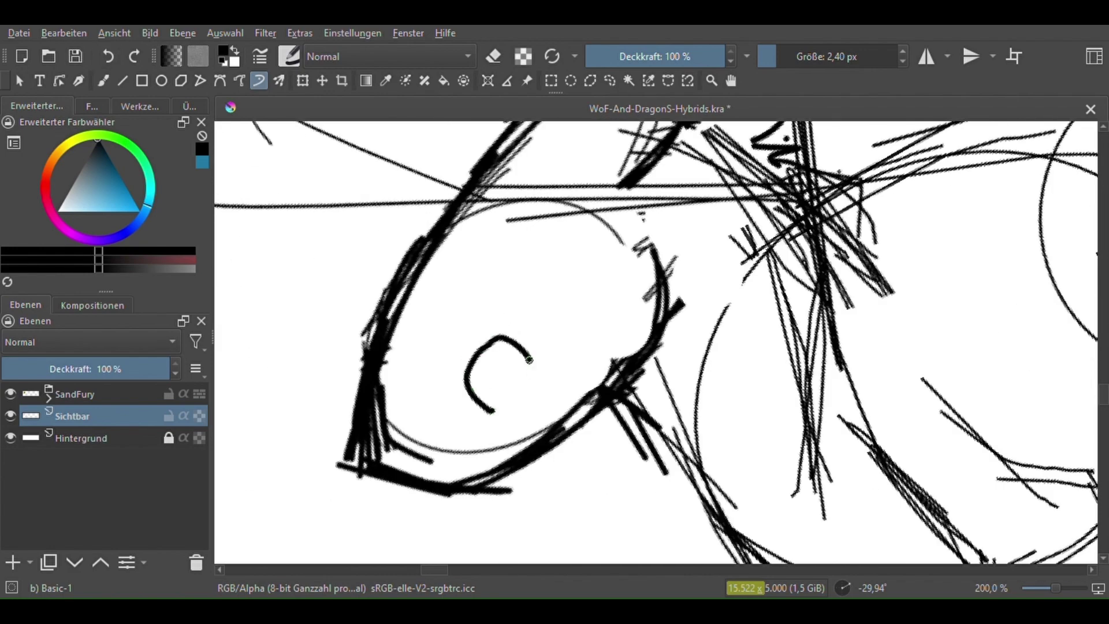
pyautogui.scroll(-4, 495, 413)
pyautogui.scroll(3, 477, 370)
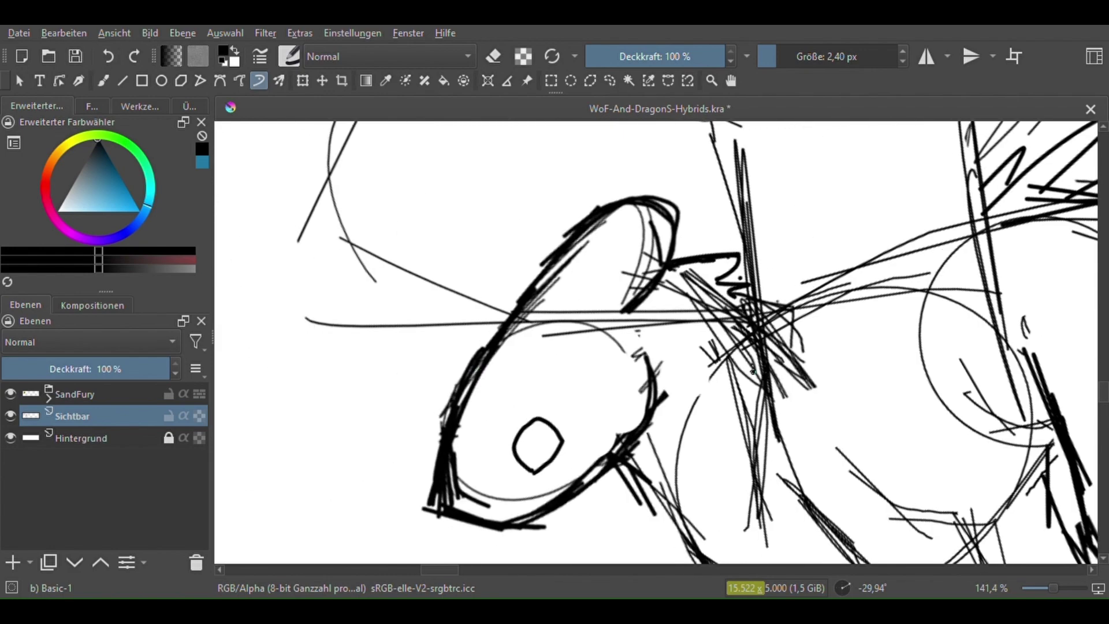
# Draw a long curved line inside the head running from the muzzle up toward the ear
pyautogui.moveTo(508, 318); pyautogui.dragTo(550, 236)
pyautogui.hotkey('ctrl', 'z')
pyautogui.moveTo(514, 509)
pyautogui.mouseDown()
pyautogui.moveTo(602, 302)
pyautogui.moveTo(698, 199)
pyautogui.mouseUp()
pyautogui.scroll(-3, 509, 308)
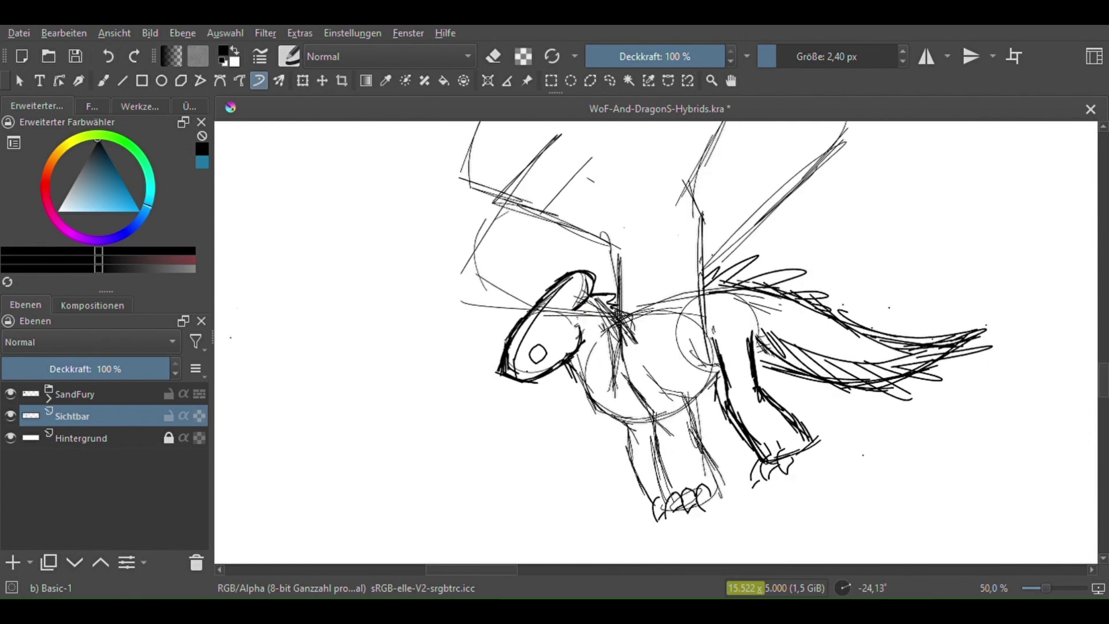
# Add a new paint layer above Sichtbar and lower the Sichtbar sketch layer's opacity to 49%
pyautogui.scroll(-2, 358, 467)
pyautogui.click(12, 562)
pyautogui.click(75, 438)
pyautogui.moveTo(75, 369); pyautogui.dragTo(84, 368)
# Trace the dragon's eye in solid black on the new layer Malebene 3
pyautogui.scroll(7, 441, 421)
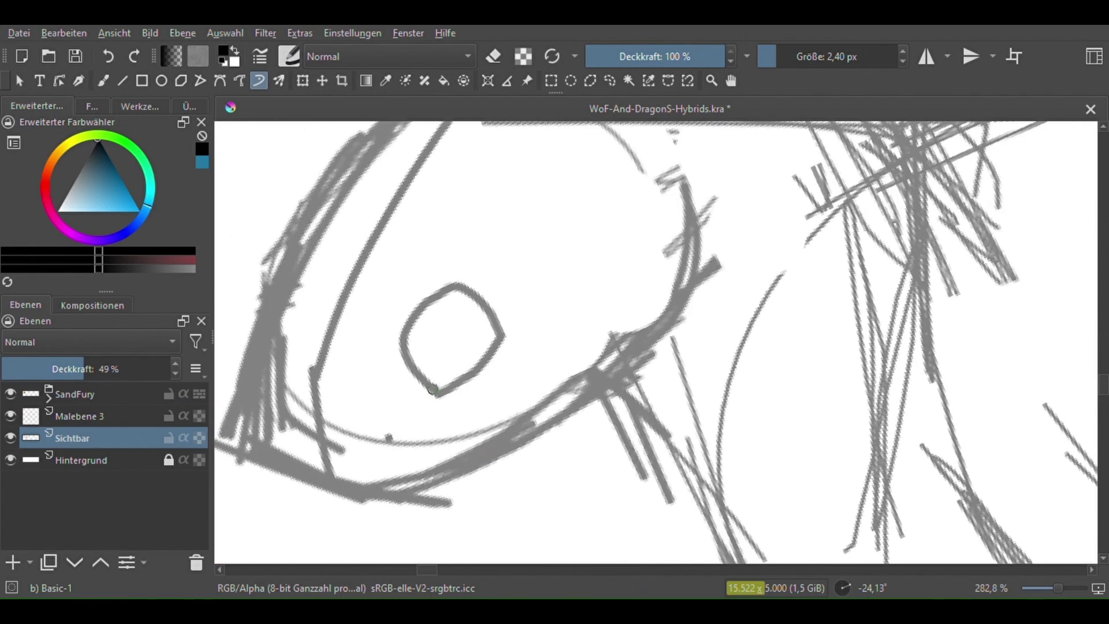
pyautogui.press('pageup')
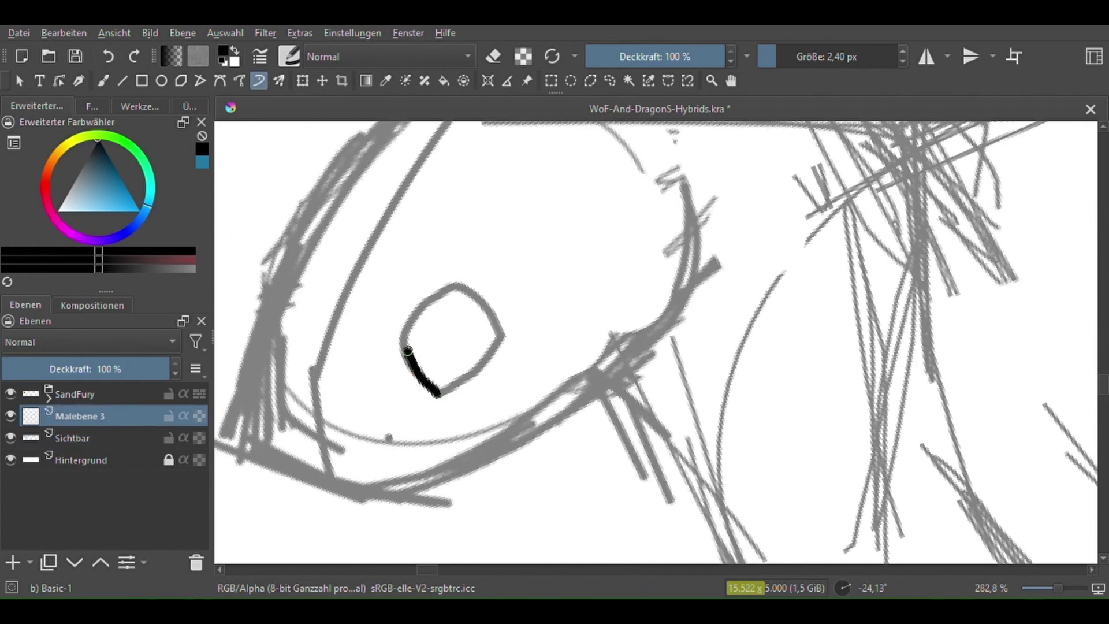
pyautogui.moveTo(407, 350)
pyautogui.mouseDown()
pyautogui.moveTo(429, 301)
pyautogui.moveTo(481, 299)
pyautogui.mouseUp()
pyautogui.moveTo(437, 391); pyautogui.dragTo(471, 446)
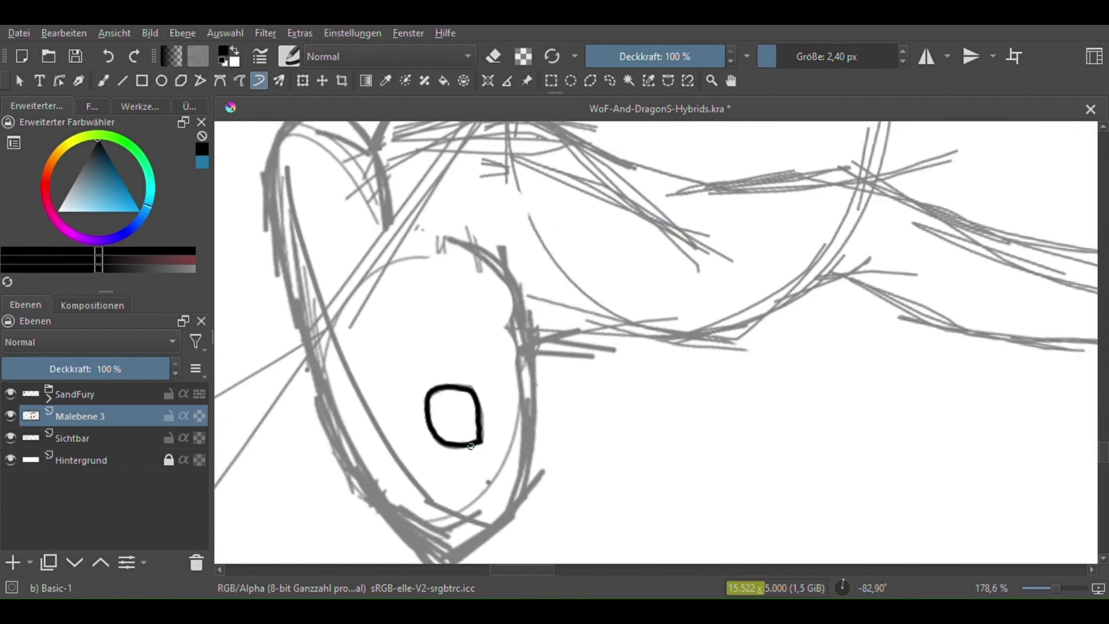
# Trace the outline of the head with its muzzle, jaw and ear, and add a small bump on the far side
pyautogui.moveTo(518, 501)
pyautogui.mouseDown()
pyautogui.moveTo(511, 385)
pyautogui.moveTo(521, 501)
pyautogui.mouseUp()
pyautogui.moveTo(413, 391)
pyautogui.mouseDown()
pyautogui.moveTo(433, 272)
pyautogui.moveTo(495, 172)
pyautogui.mouseUp()
pyautogui.moveTo(495, 172)
pyautogui.mouseDown()
pyautogui.moveTo(379, 260)
pyautogui.moveTo(404, 447)
pyautogui.moveTo(473, 164)
pyautogui.moveTo(506, 346)
pyautogui.mouseUp()
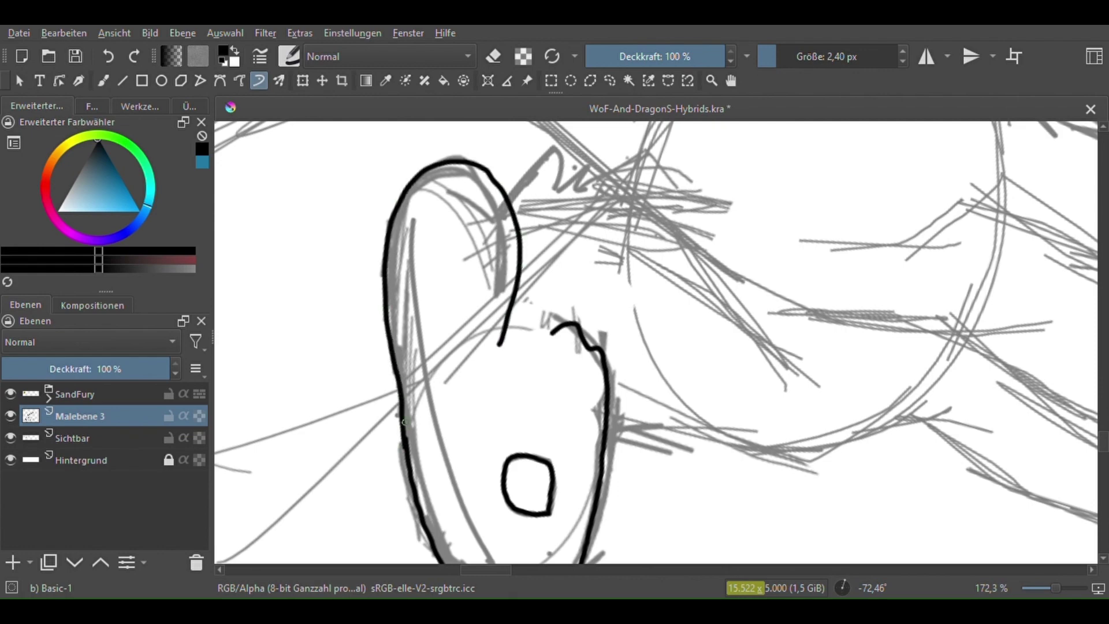
pyautogui.moveTo(403, 433)
pyautogui.mouseDown()
pyautogui.moveTo(393, 354)
pyautogui.moveTo(550, 449)
pyautogui.moveTo(498, 315)
pyautogui.mouseUp()
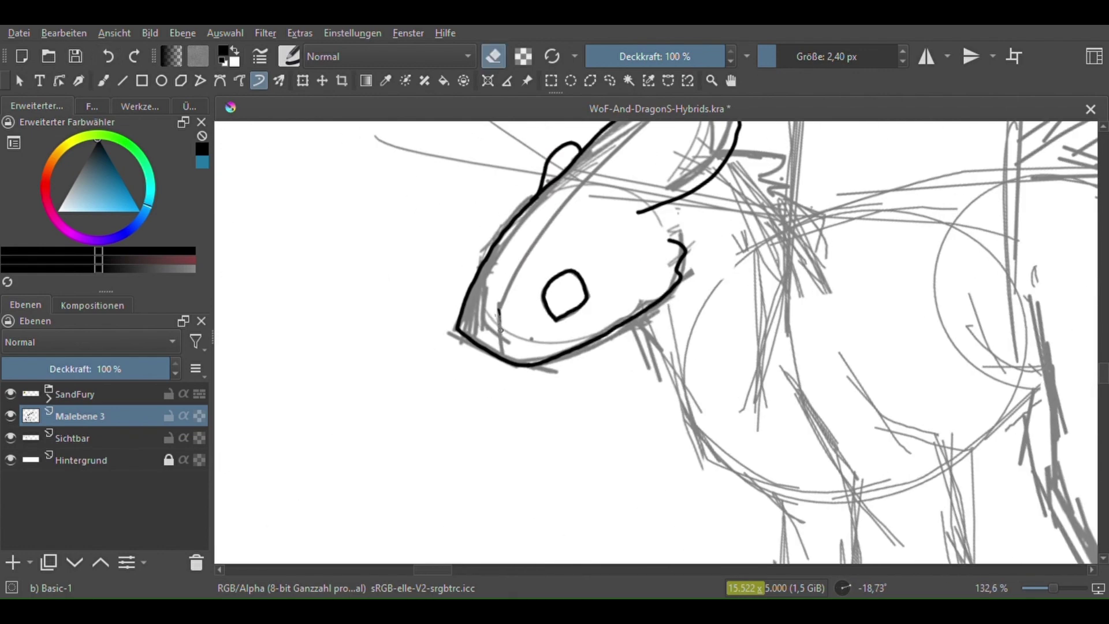
pyautogui.moveTo(497, 315); pyautogui.dragTo(508, 495)
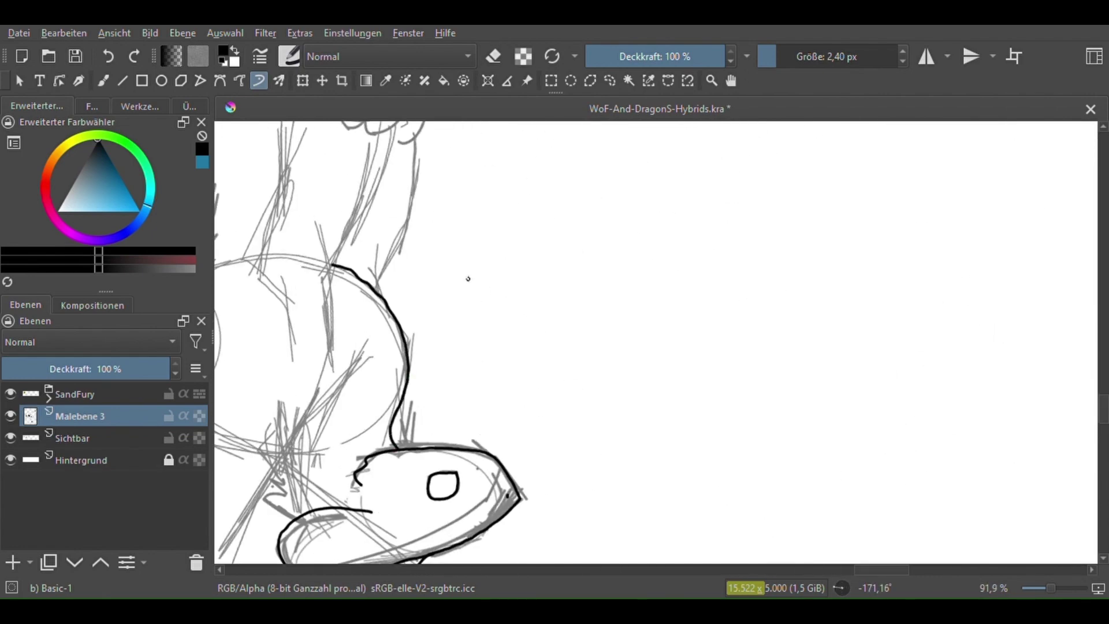
# Trace the chest and throat line up to the jaw and the nape line behind the ear
pyautogui.moveTo(468, 279); pyautogui.dragTo(376, 282)
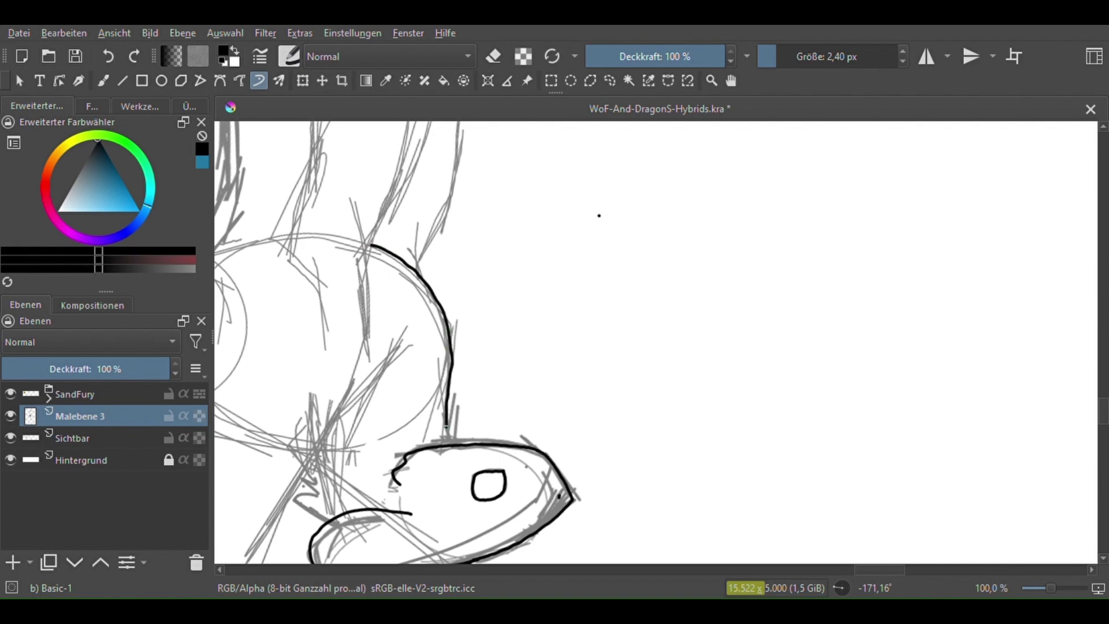
pyautogui.scroll(-3, 470, 390)
pyautogui.scroll(4, 470, 390)
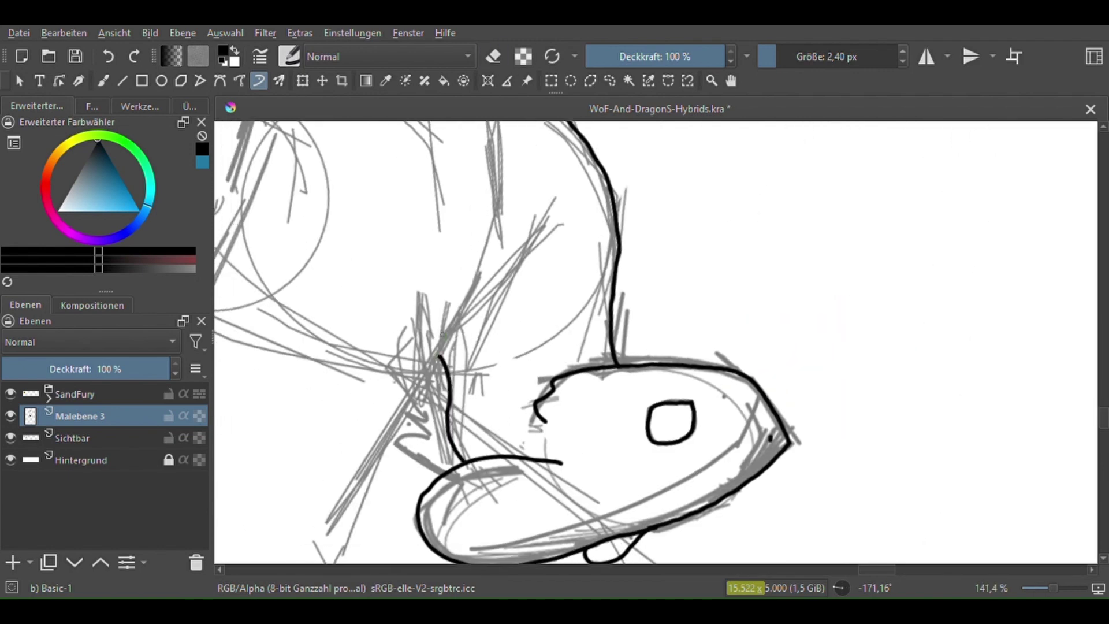
# Trace the wing arm from the shoulder over the elbow to the wrist and outline the small wing claw
pyautogui.scroll(-2, 443, 334)
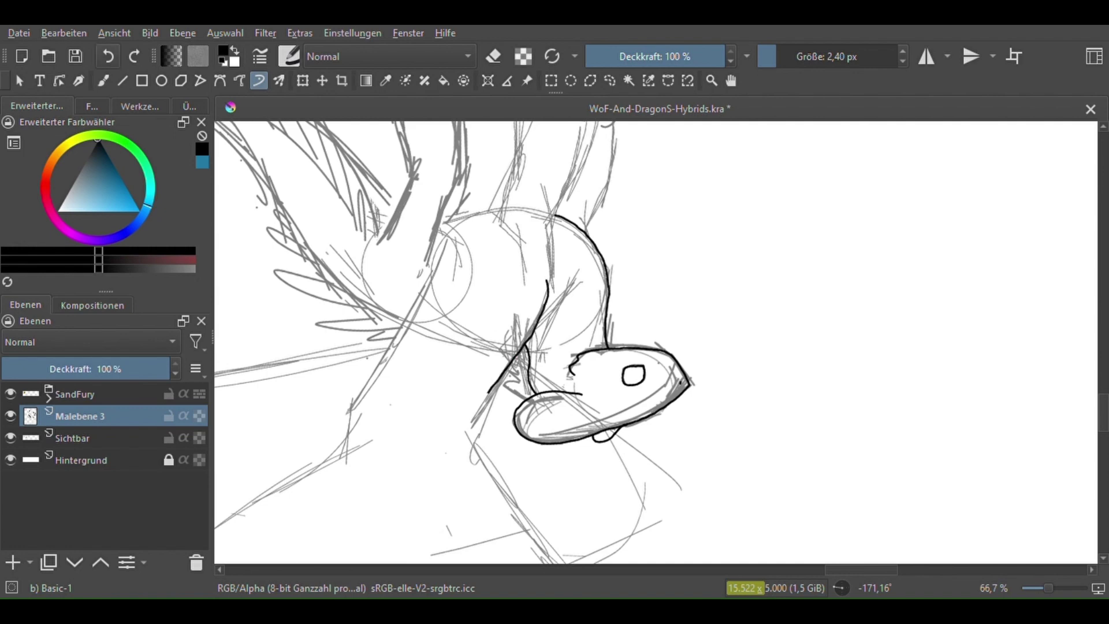
pyautogui.scroll(-3, 485, 395)
pyautogui.scroll(3, 390, 288)
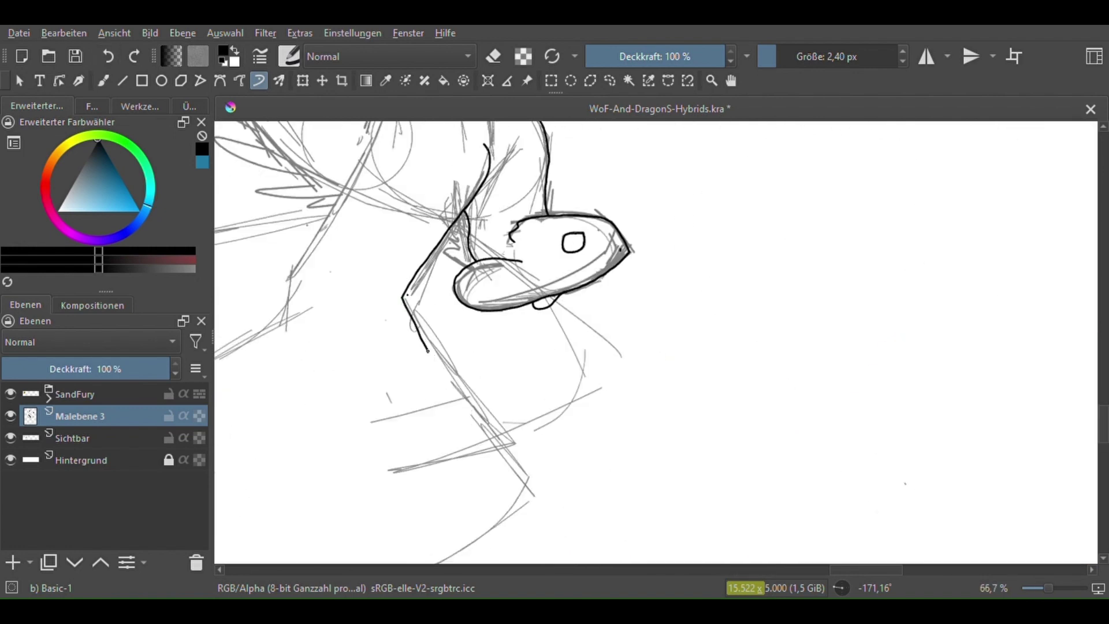
pyautogui.scroll(-3, 361, 187)
pyautogui.scroll(4, 362, 187)
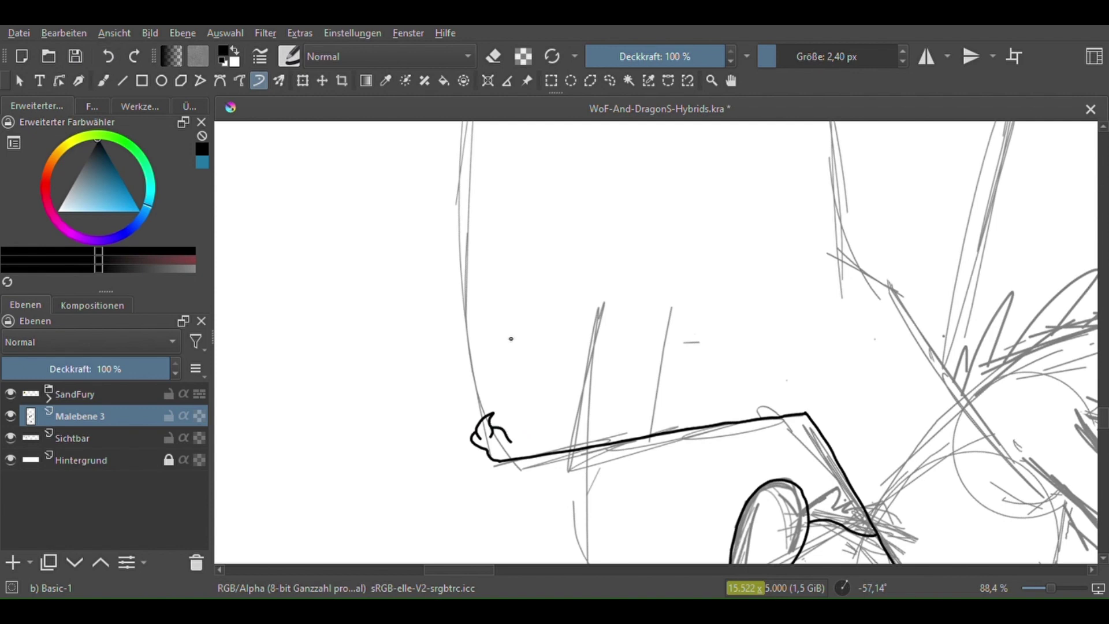
# Trace the wing's long outer edge up to its tip and its trailing edge back toward the body
pyautogui.scroll(-4, 510, 338)
pyautogui.moveTo(513, 128); pyautogui.dragTo(462, 485)
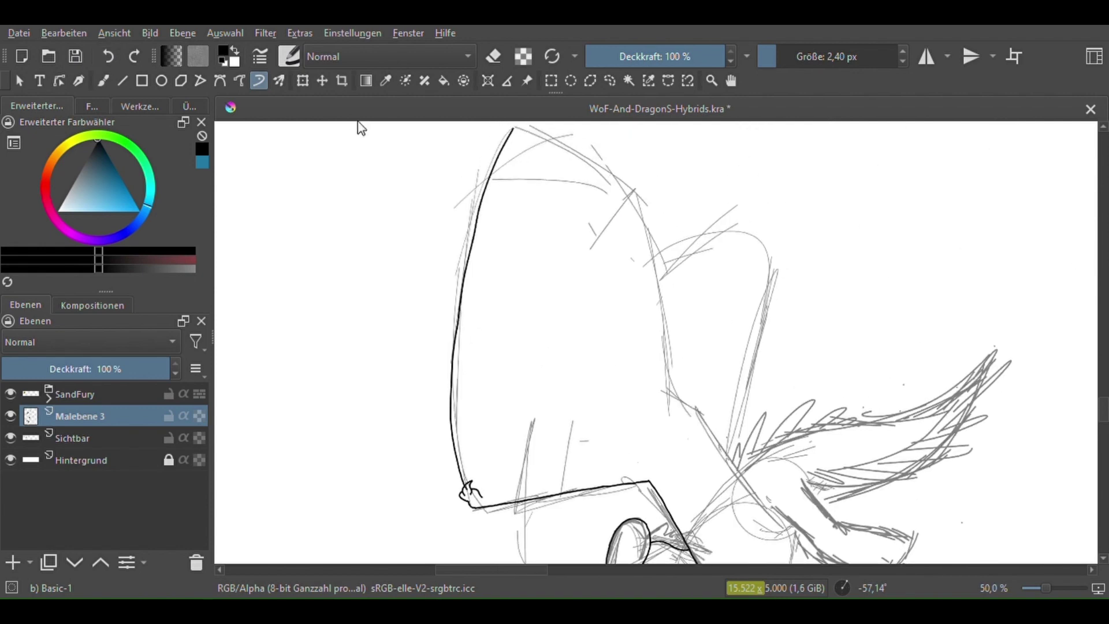
pyautogui.scroll(-1, 236, 327)
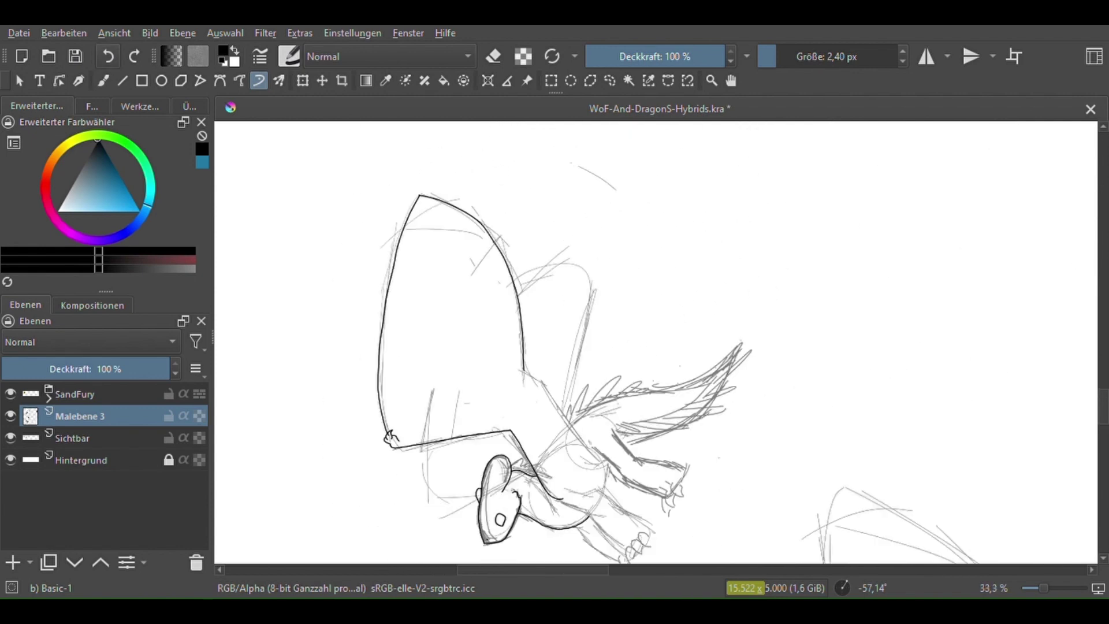
pyautogui.scroll(3, 503, 382)
pyautogui.scroll(-3, 324, 283)
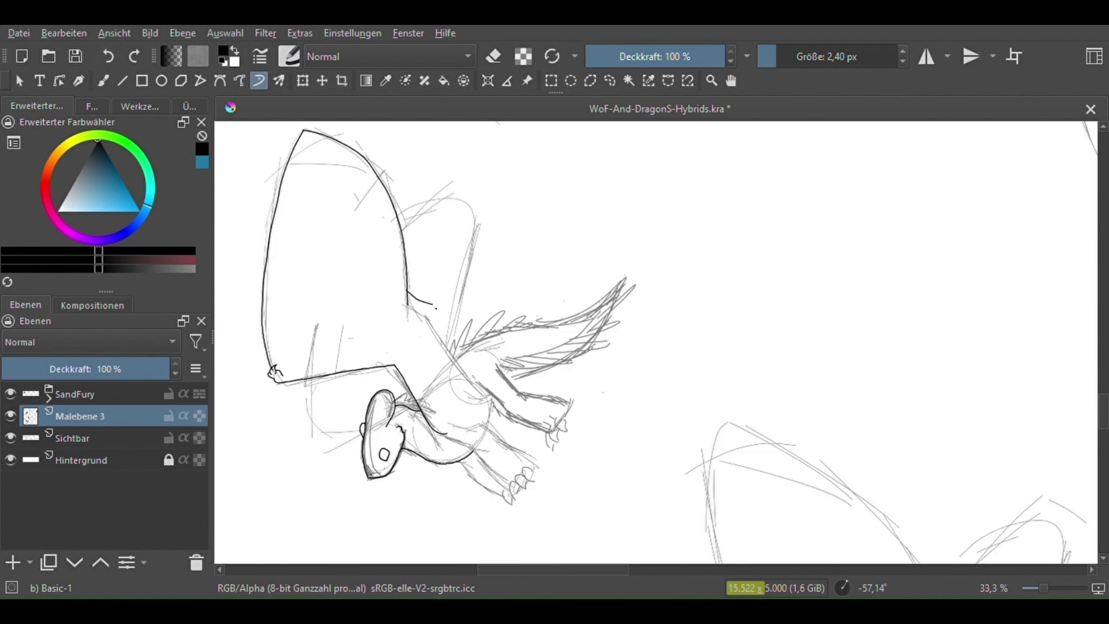
# Round off the two sharp corners where the wing's trailing edge steps down to the body
pyautogui.scroll(6, 408, 290)
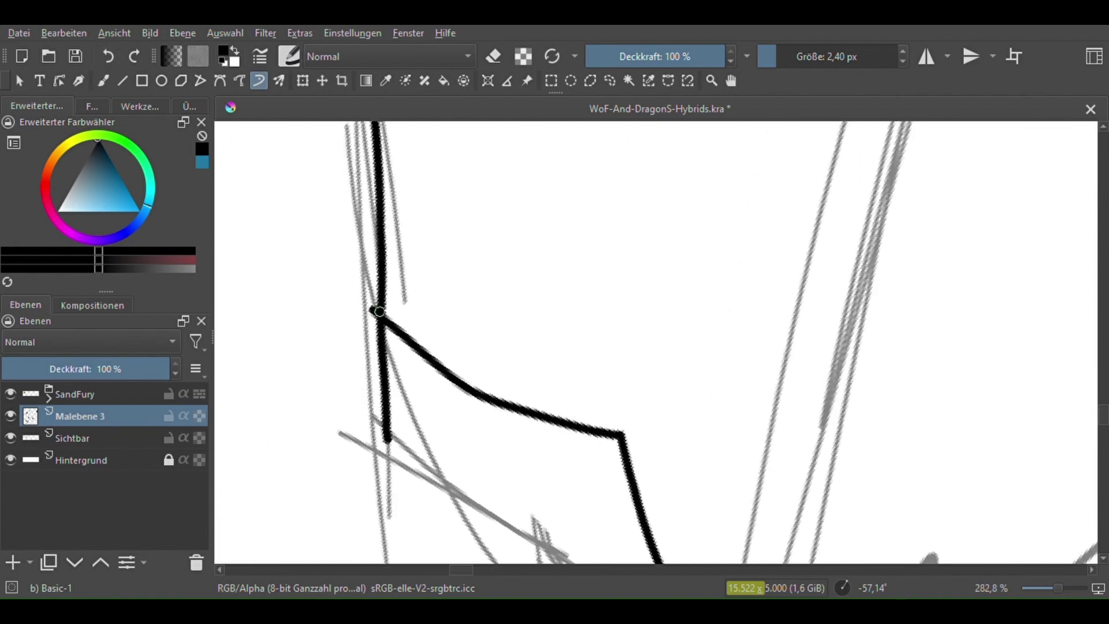
pyautogui.moveTo(391, 417)
pyautogui.mouseDown()
pyautogui.moveTo(380, 271)
pyautogui.moveTo(413, 341)
pyautogui.mouseUp()
pyautogui.press('e')
pyautogui.moveTo(595, 430); pyautogui.dragTo(629, 485)
pyautogui.press('e')
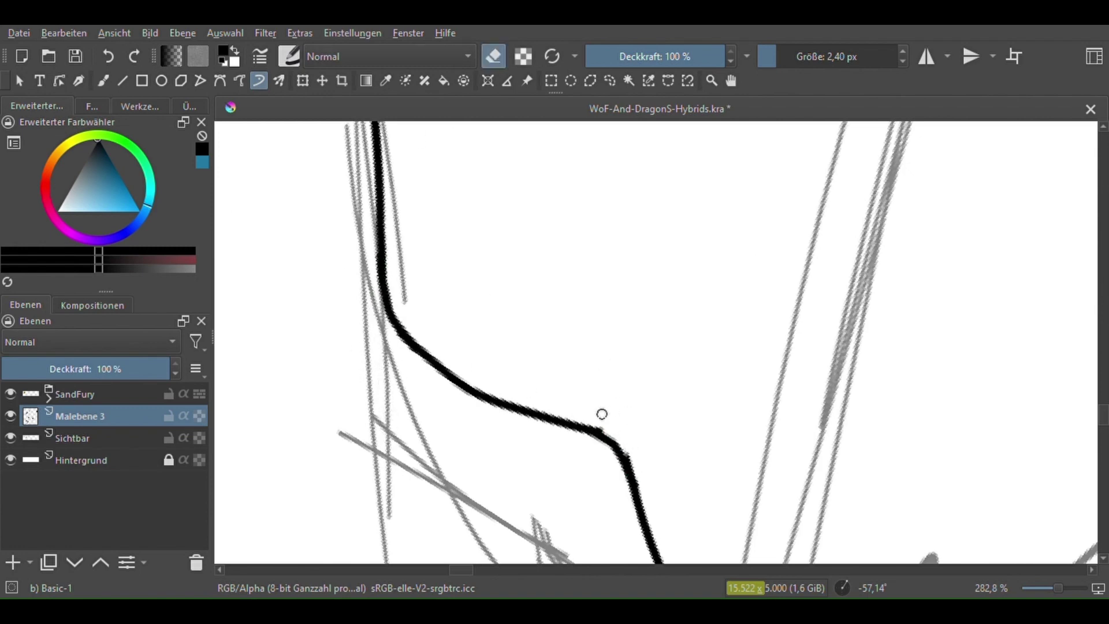
# Erase the pointed corner at the wing's elbow and redraw it as a smooth rounded bend
pyautogui.scroll(-5, 602, 414)
pyautogui.scroll(6, 472, 318)
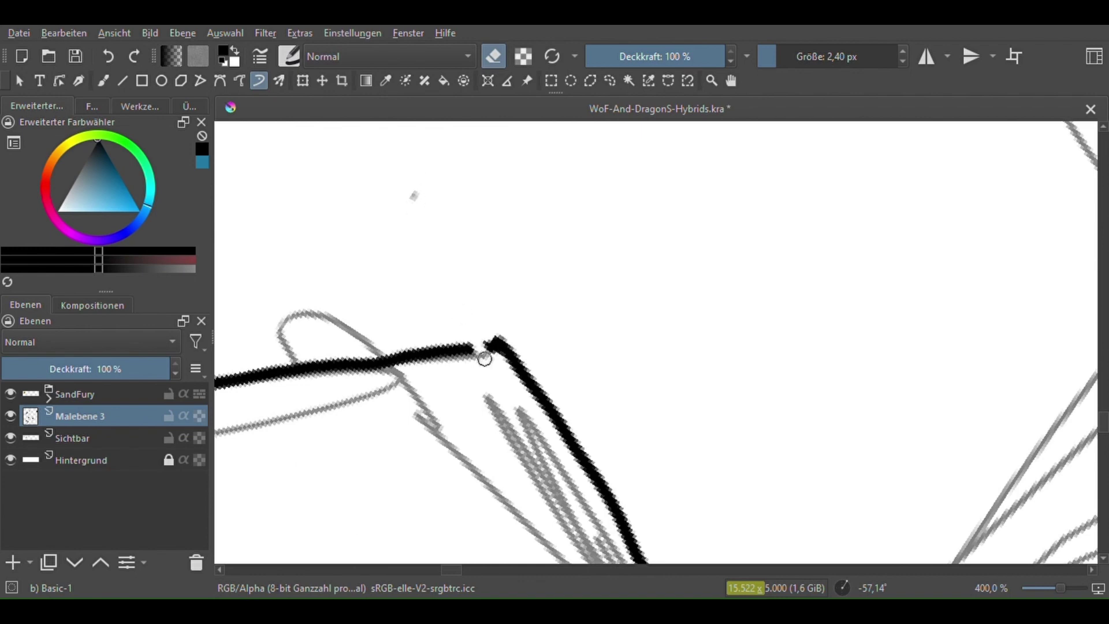
pyautogui.moveTo(484, 358)
pyautogui.mouseDown()
pyautogui.moveTo(514, 358)
pyautogui.moveTo(496, 342)
pyautogui.moveTo(547, 399)
pyautogui.moveTo(462, 347)
pyautogui.moveTo(522, 401)
pyautogui.mouseUp()
pyautogui.press('e')
pyautogui.press('e')
pyautogui.press('e')
pyautogui.moveTo(442, 352); pyautogui.dragTo(560, 419)
pyautogui.hotkey('ctrl', 'z')
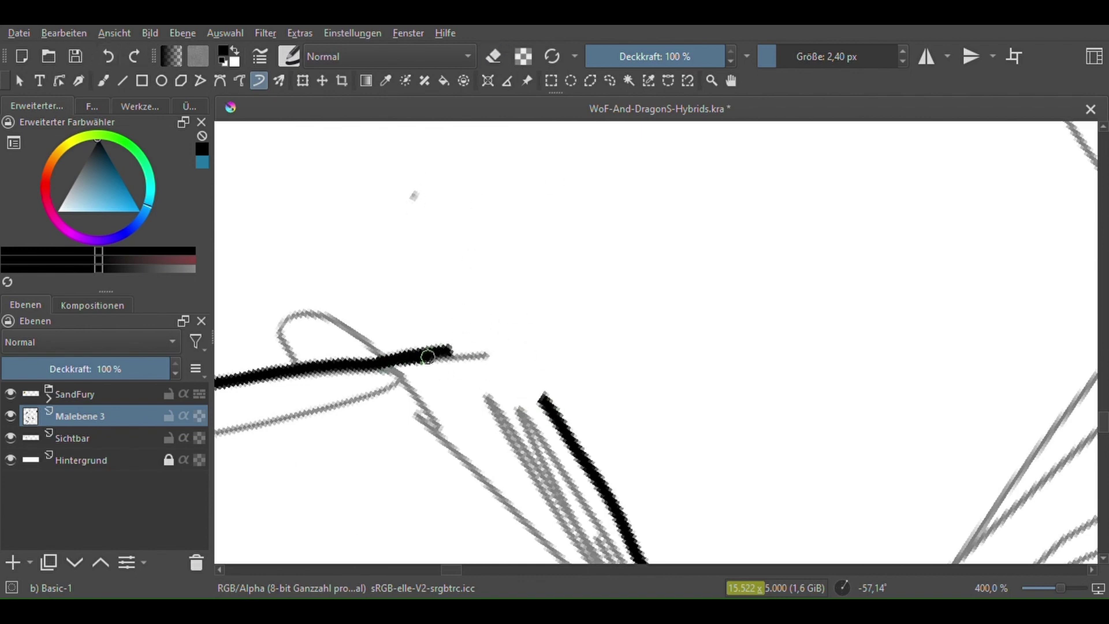
pyautogui.moveTo(427, 356); pyautogui.dragTo(566, 419)
pyautogui.press('e')
pyautogui.scroll(-5, 383, 347)
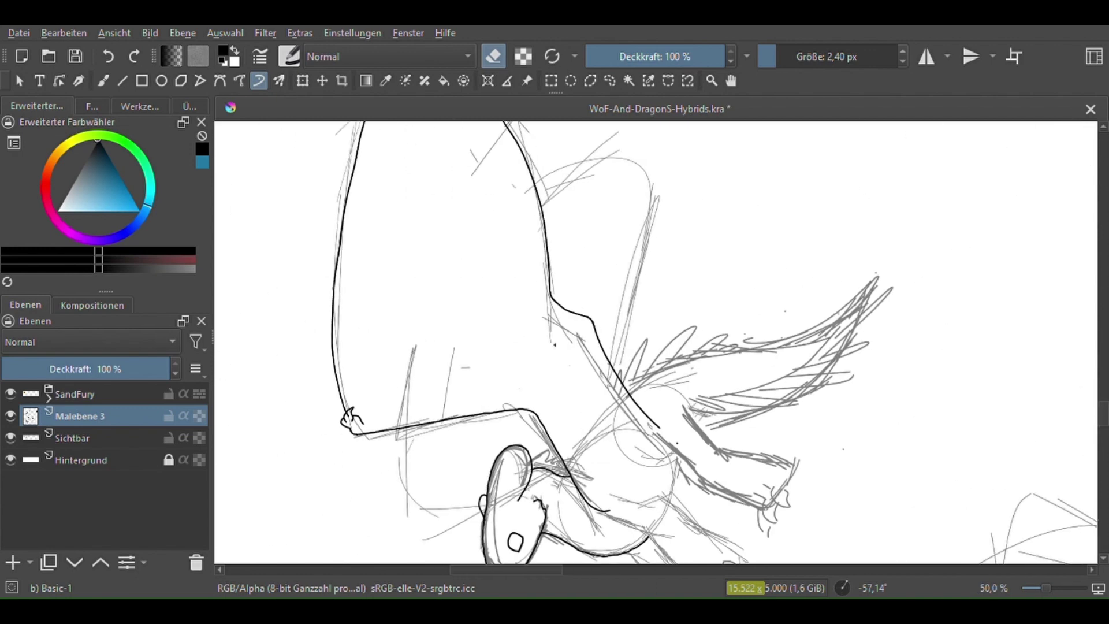
# Trace the line from the wing base across the chest to the top of the front leg
pyautogui.moveTo(341, 415); pyautogui.dragTo(223, 242)
pyautogui.scroll(2, 473, 286)
pyautogui.press('e')
pyautogui.scroll(-1, 473, 286)
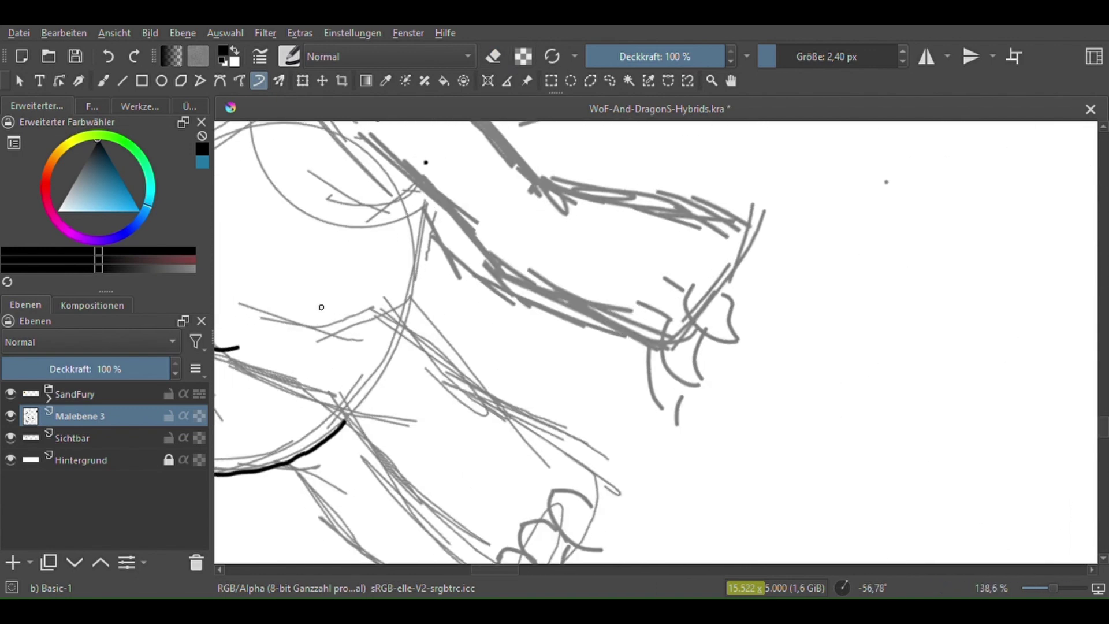
pyautogui.moveTo(472, 286); pyautogui.dragTo(322, 325)
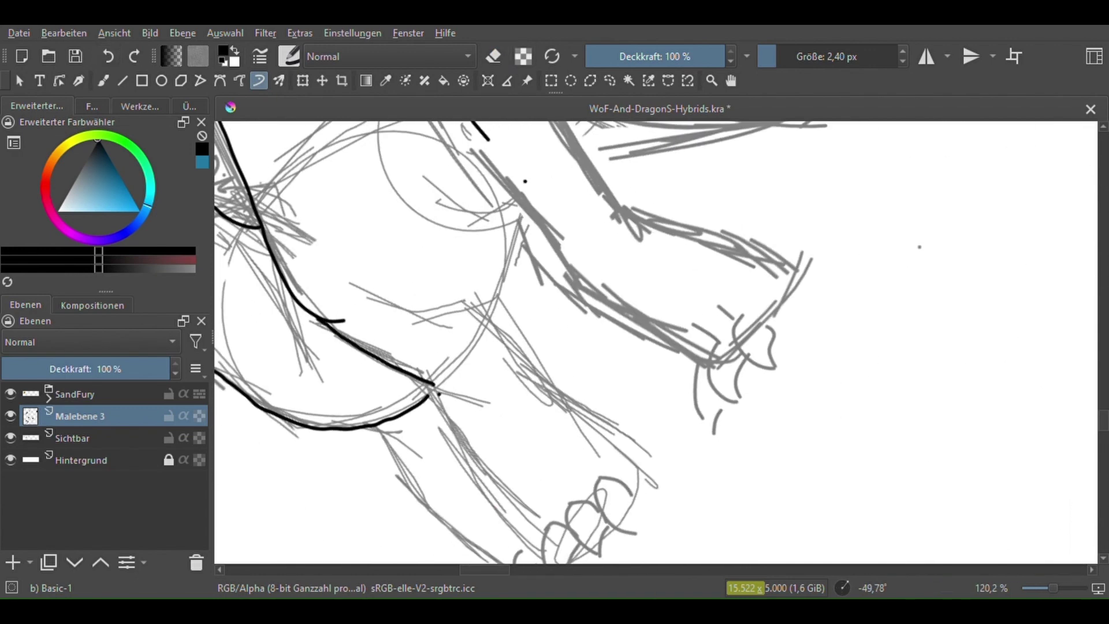
# Trace the front and back edges of the near front leg and the outline of the far front leg
pyautogui.moveTo(433, 384); pyautogui.dragTo(537, 545)
pyautogui.scroll(-1, 519, 411)
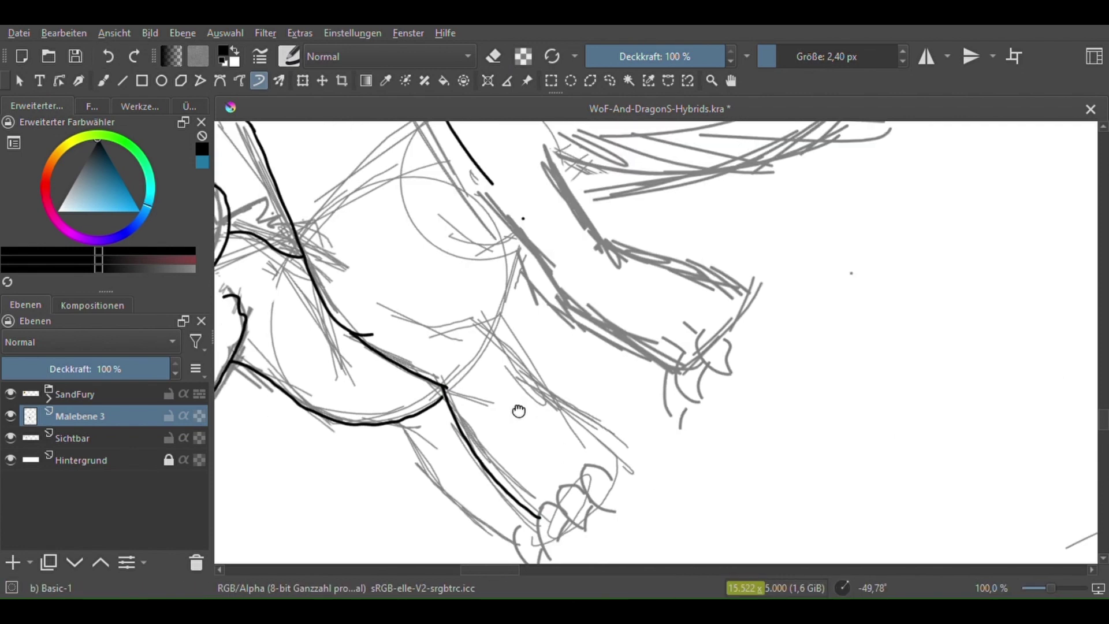
pyautogui.scroll(2, 518, 411)
pyautogui.moveTo(329, 242)
pyautogui.mouseDown()
pyautogui.moveTo(428, 283)
pyautogui.moveTo(552, 386)
pyautogui.moveTo(624, 483)
pyautogui.moveTo(650, 376)
pyautogui.mouseUp()
pyautogui.moveTo(422, 375); pyautogui.dragTo(534, 458)
pyautogui.scroll(5, 520, 254)
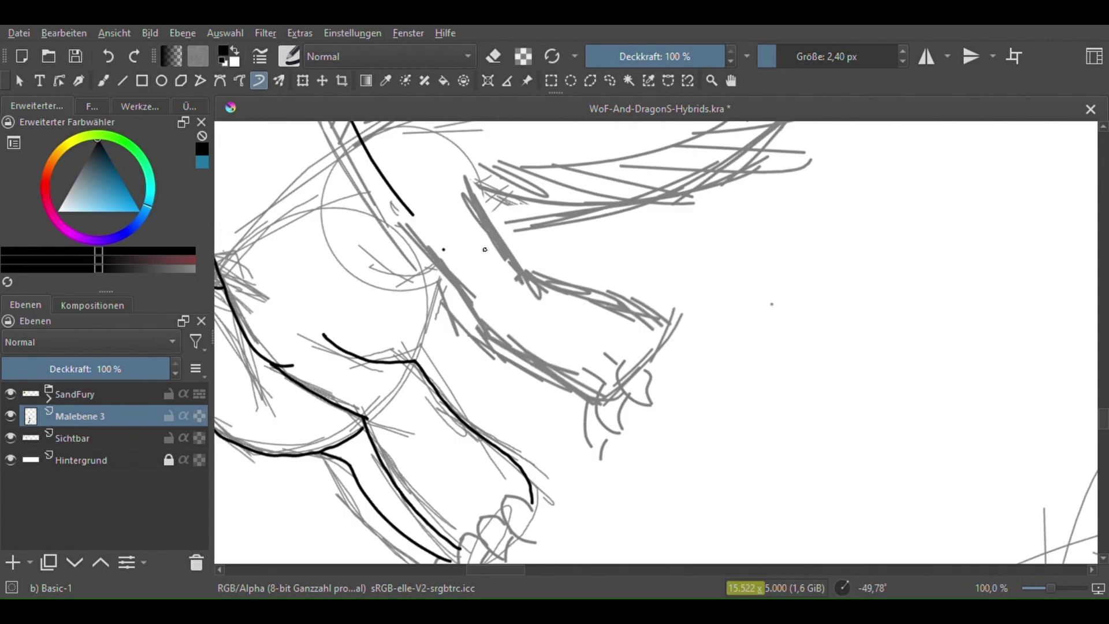
# Trace the near hind leg's front and back edges from the hip down to the foot
pyautogui.press('e')
pyautogui.scroll(-7, 553, 236)
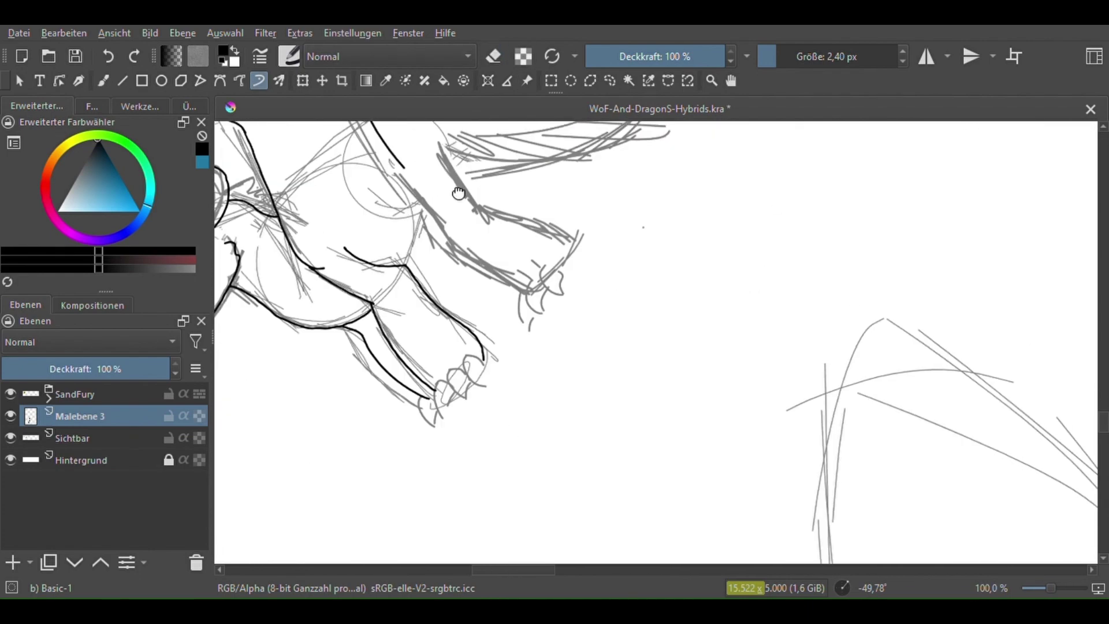
pyautogui.press('e')
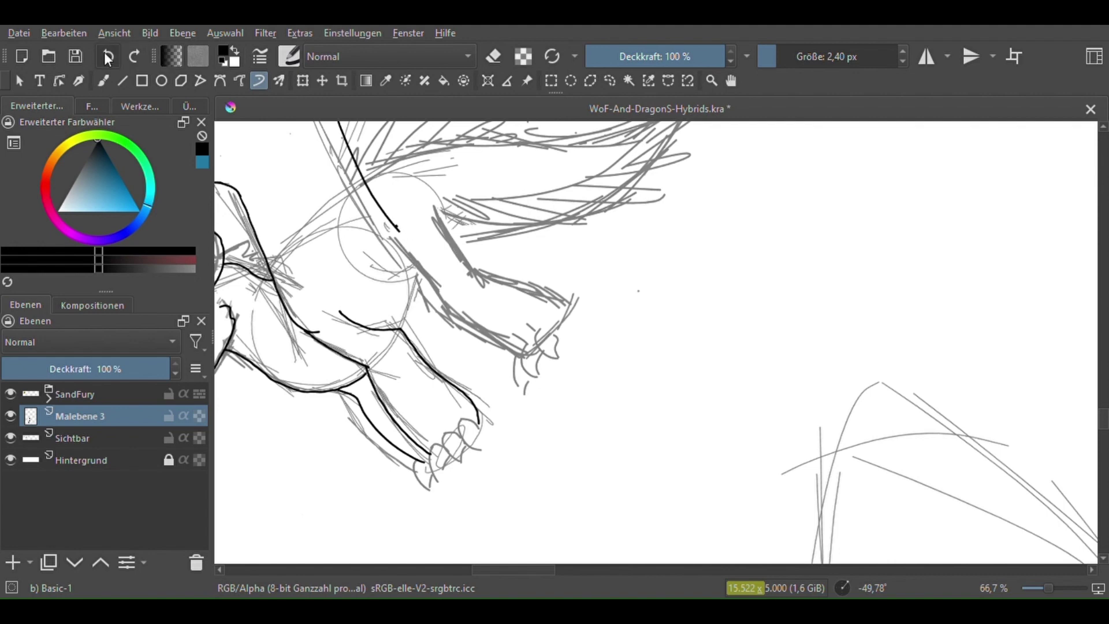
pyautogui.scroll(3, 386, 246)
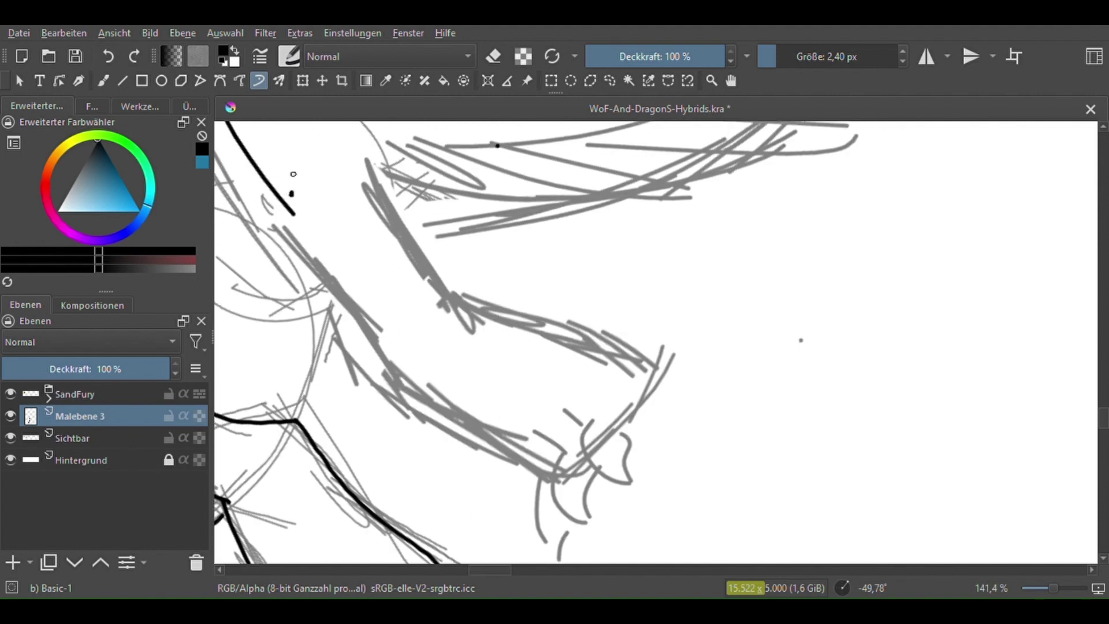
pyautogui.moveTo(317, 257)
pyautogui.mouseDown()
pyautogui.moveTo(396, 365)
pyautogui.moveTo(567, 464)
pyautogui.mouseUp()
pyautogui.moveTo(360, 181)
pyautogui.mouseDown()
pyautogui.moveTo(467, 291)
pyautogui.moveTo(638, 366)
pyautogui.moveTo(643, 411)
pyautogui.mouseUp()
pyautogui.moveTo(467, 370); pyautogui.dragTo(546, 343)
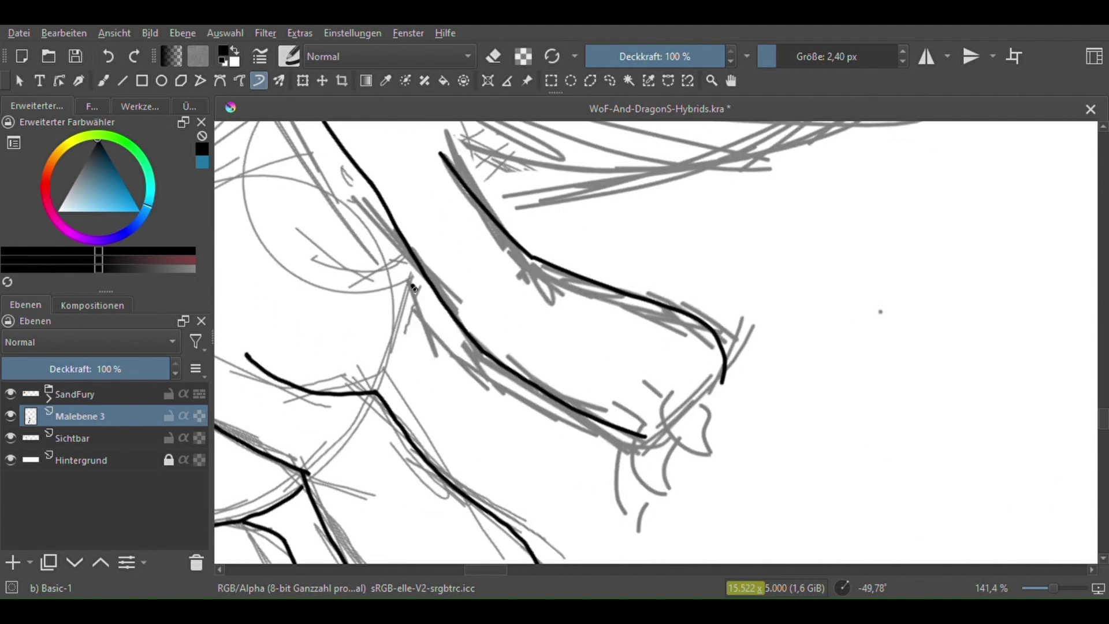
# Trace the far hind leg's edge and the belly line connecting the front and hind legs
pyautogui.moveTo(414, 287); pyautogui.dragTo(624, 437)
pyautogui.moveTo(543, 317); pyautogui.dragTo(740, 359)
pyautogui.moveTo(561, 435); pyautogui.dragTo(610, 312)
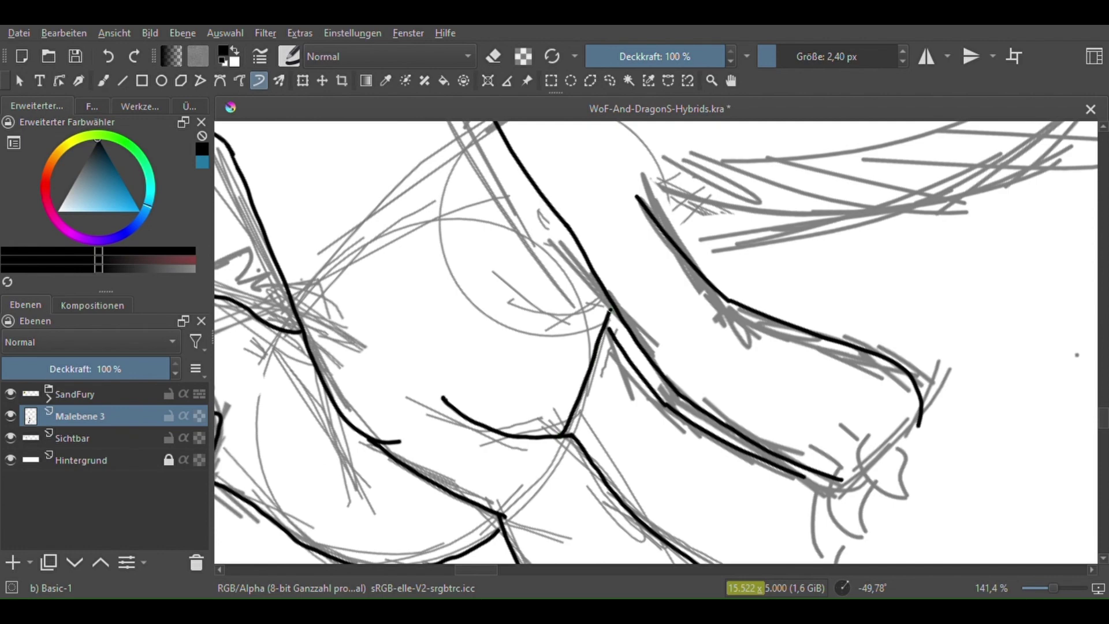
# Trace the zigzag tufts along the underside of the tail and clean up their inner points with the eraser
pyautogui.scroll(-1, 611, 310)
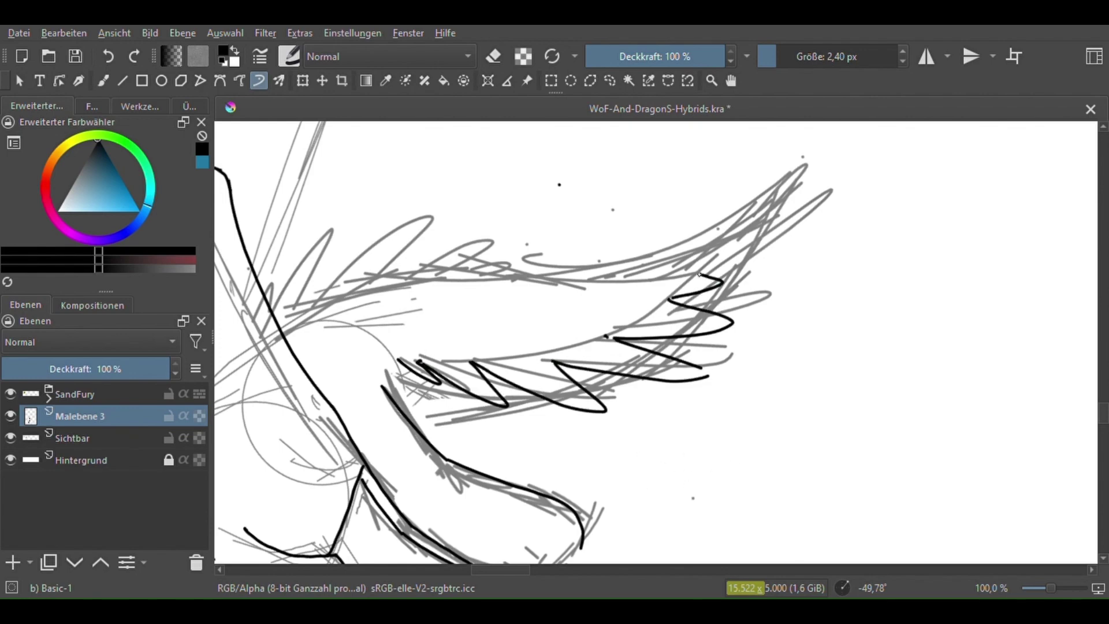
pyautogui.scroll(5, 628, 354)
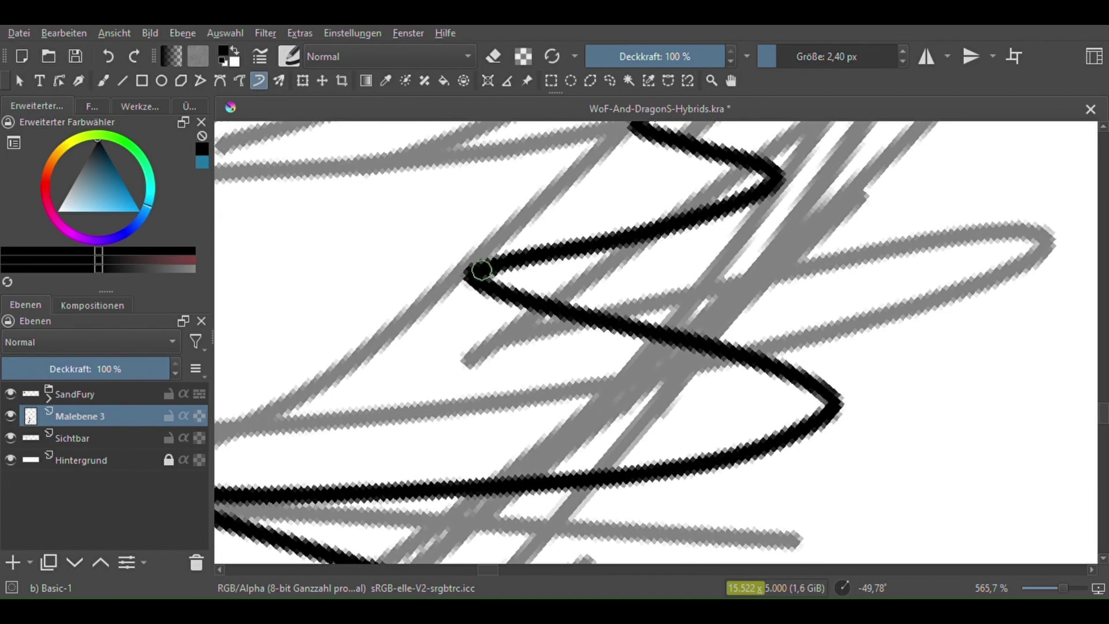
pyautogui.press('e')
pyautogui.scroll(-5, 415, 329)
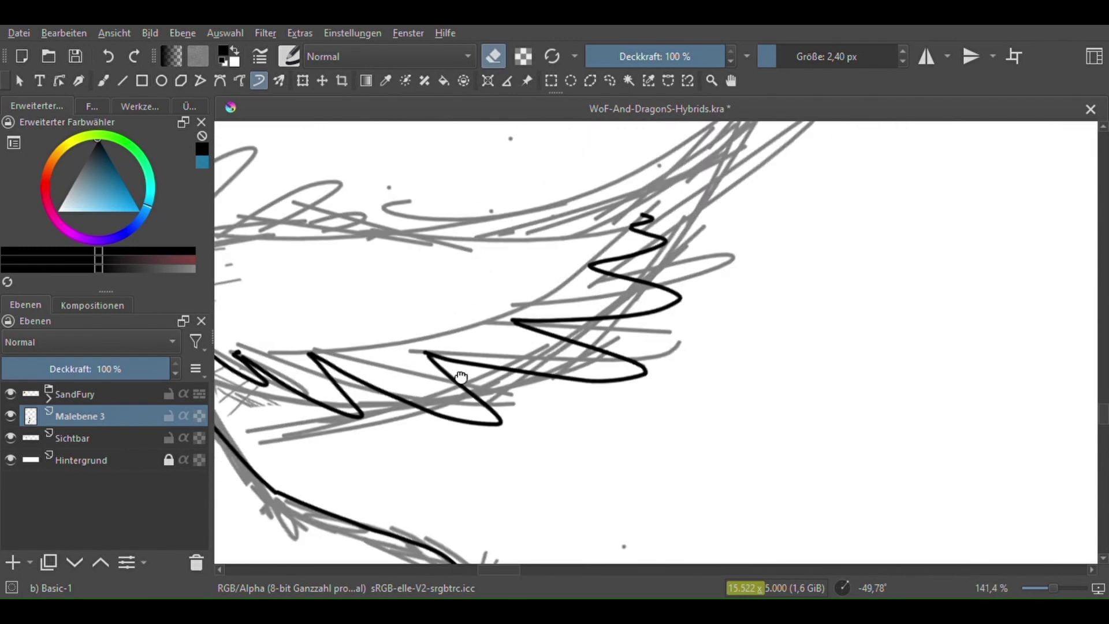
pyautogui.scroll(5, 438, 440)
pyautogui.scroll(-7, 442, 346)
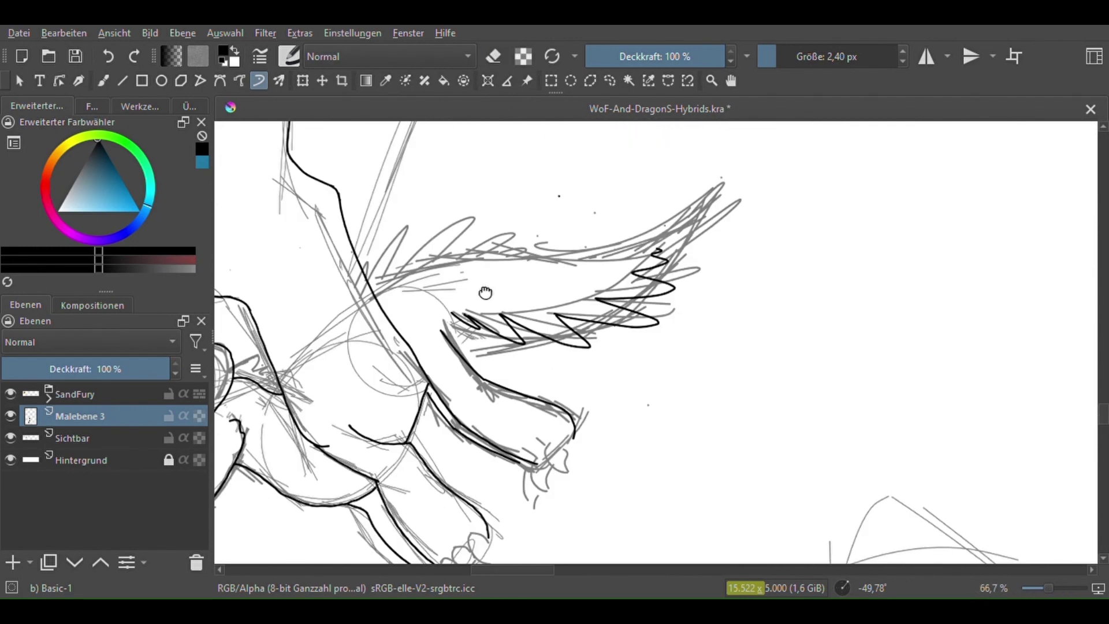
# Close the inner notches of the zigzag tufts under the tail with short connecting strokes, from the tail base to the tip
pyautogui.scroll(2, 443, 286)
pyautogui.press('e')
pyautogui.scroll(1, 462, 306)
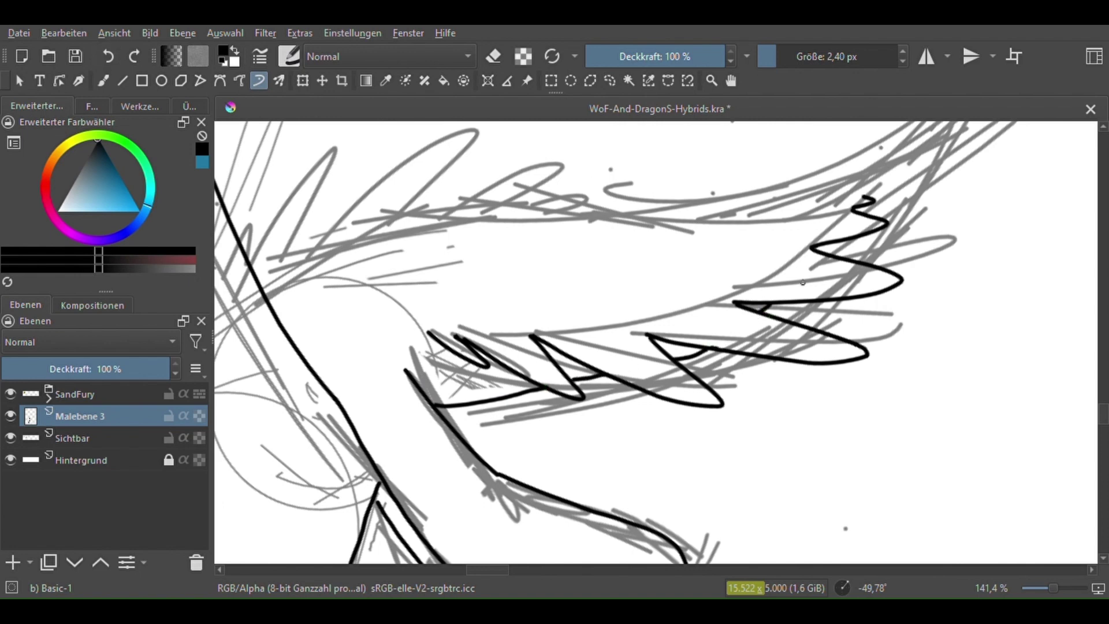
pyautogui.moveTo(882, 198); pyautogui.dragTo(277, 177)
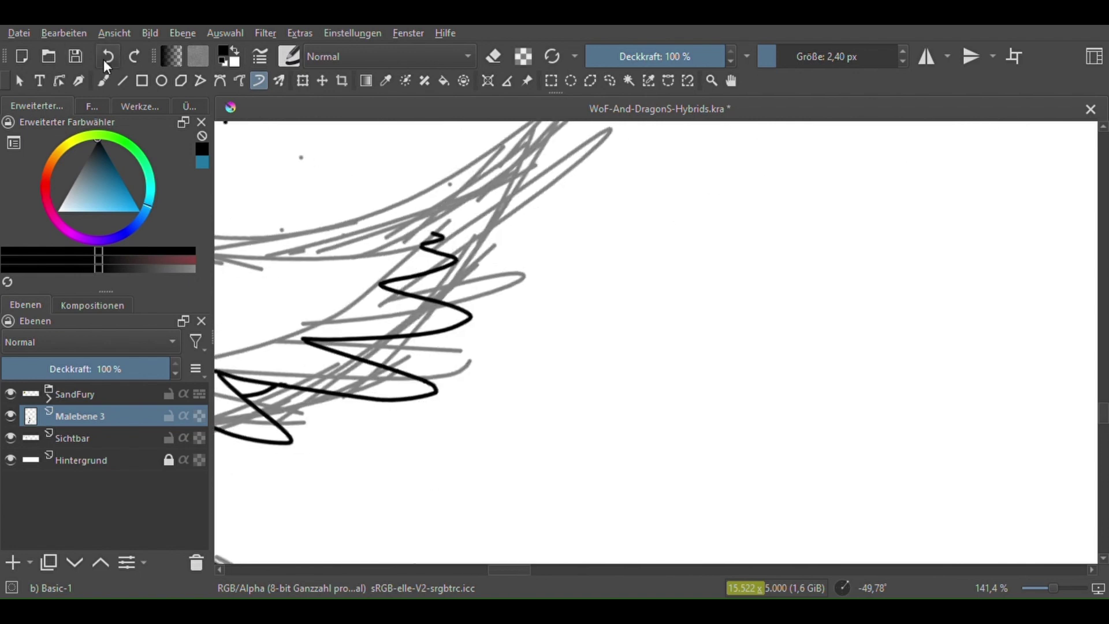
pyautogui.moveTo(366, 186); pyautogui.dragTo(323, 296)
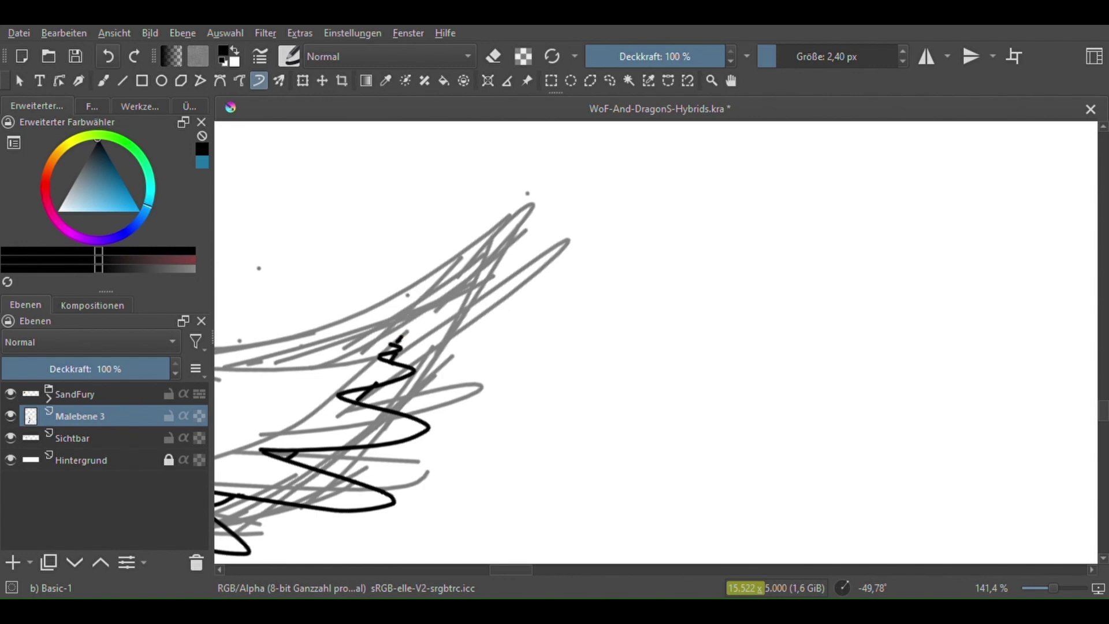
# Trace the tail's pointed tip and its upper edge back to the body, and check the line art with the Sichtbar layer hidden
pyautogui.moveTo(453, 300); pyautogui.dragTo(580, 369)
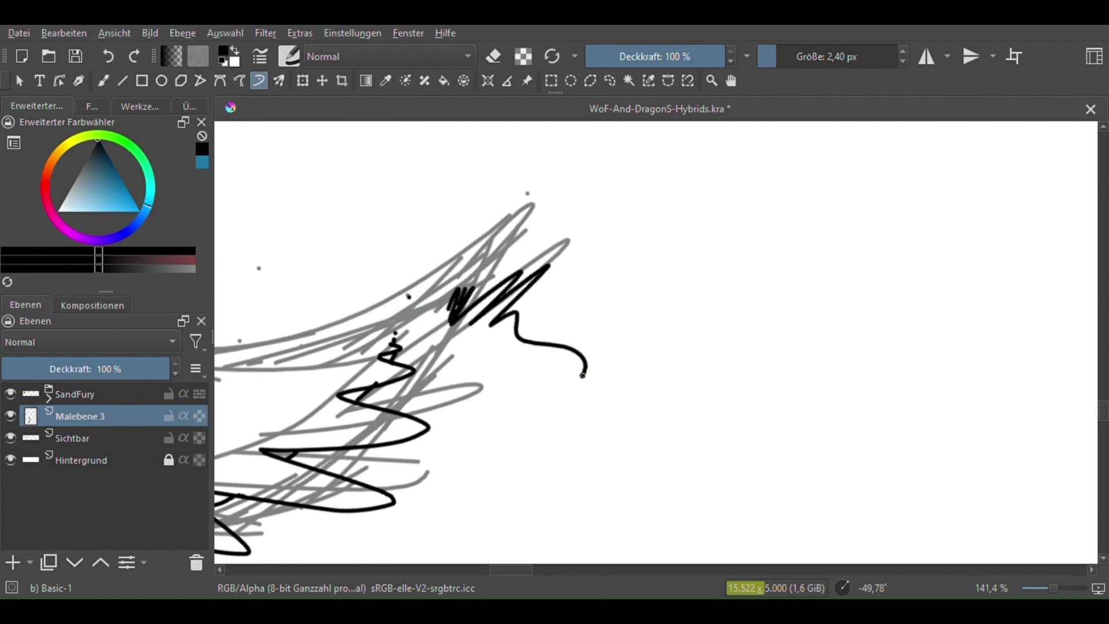
pyautogui.hotkey('ctrl', 'z')
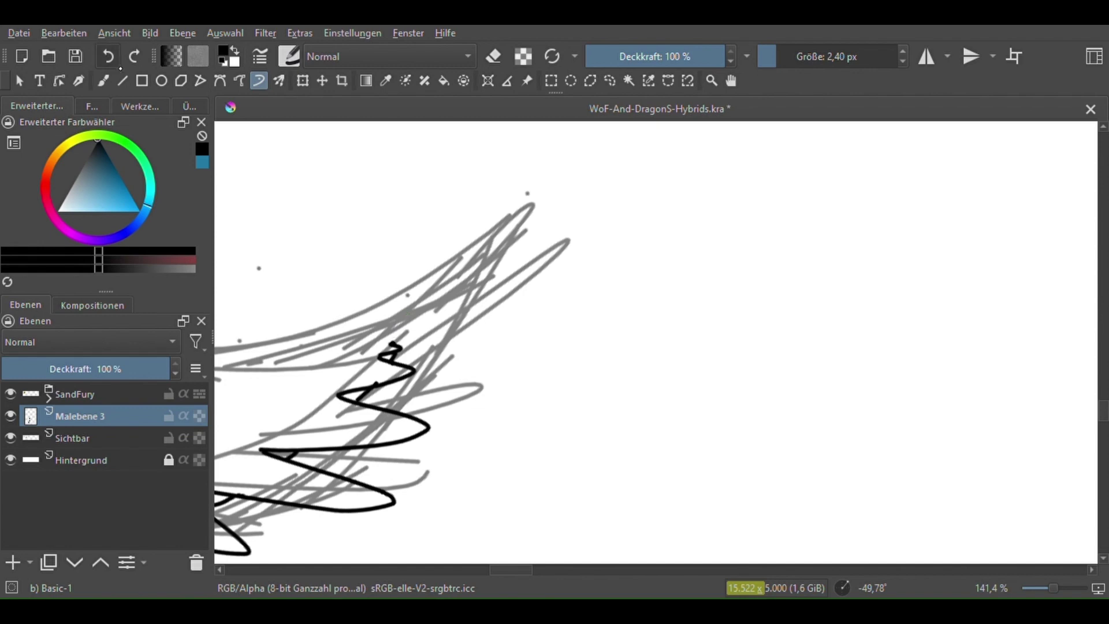
pyautogui.scroll(-1, 423, 260)
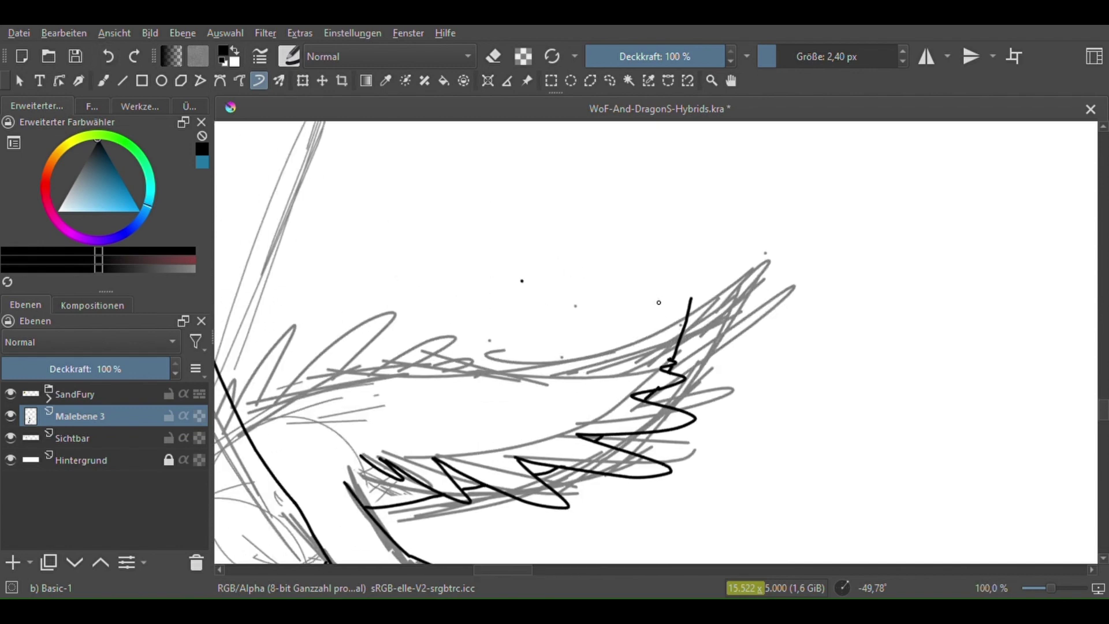
pyautogui.scroll(-3, 285, 398)
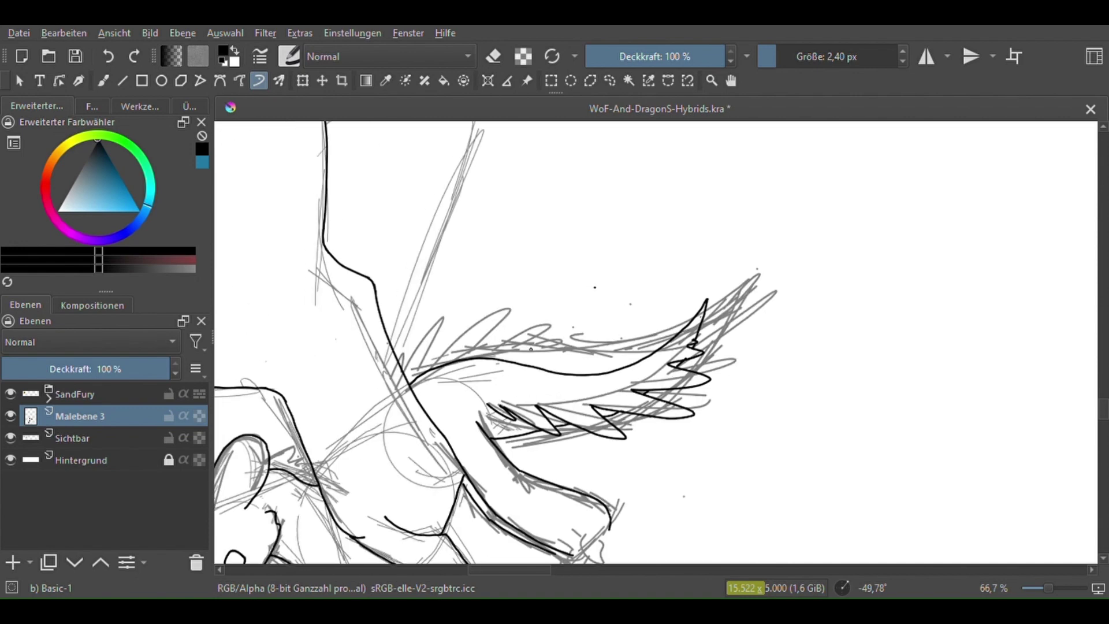
pyautogui.click(11, 439)
pyautogui.scroll(1, 404, 375)
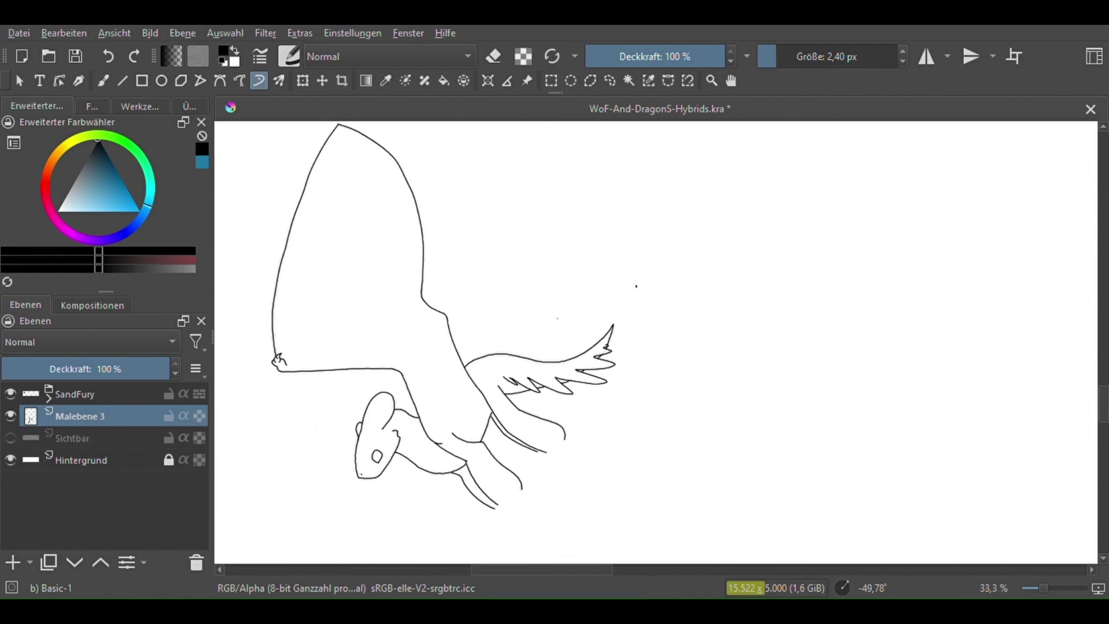
# Trace the spikes along the back of the neck and the row of spikes on the tail's upper edge
pyautogui.scroll(4, 405, 376)
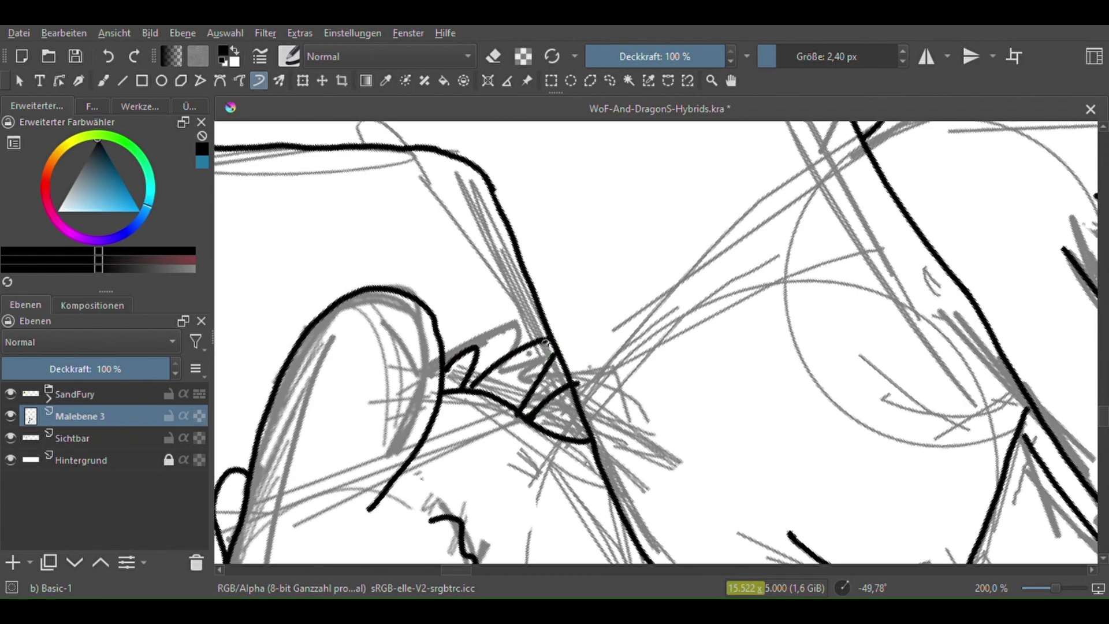
pyautogui.scroll(-5, 420, 390)
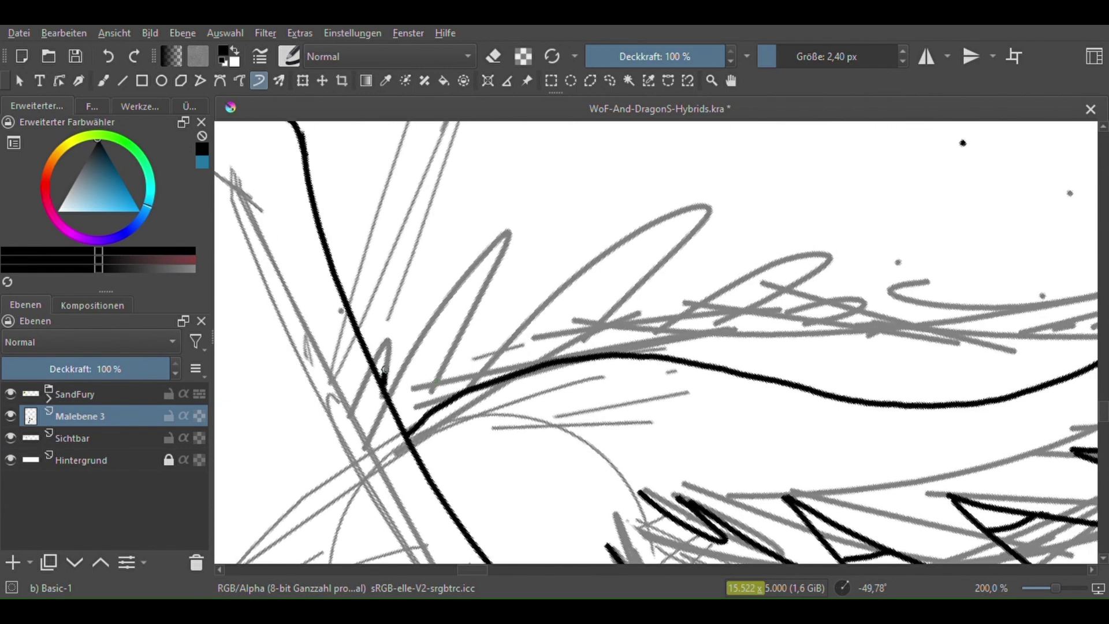
pyautogui.moveTo(446, 351)
pyautogui.mouseDown()
pyautogui.moveTo(453, 325)
pyautogui.moveTo(507, 357)
pyautogui.moveTo(577, 285)
pyautogui.moveTo(606, 346)
pyautogui.mouseUp()
pyautogui.scroll(-3, 830, 395)
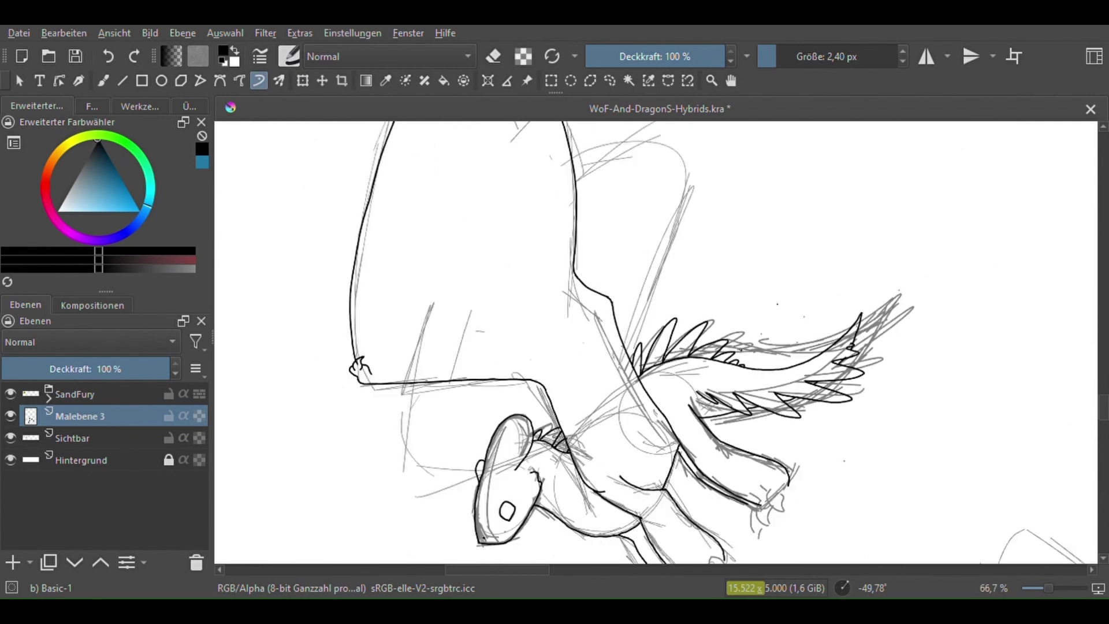
# Trace the visible parts of the far wing: the curve behind the head, the edge above the neck and the loop beside the near wing
pyautogui.scroll(3, 666, 309)
pyautogui.scroll(-3, 666, 310)
pyautogui.scroll(1, 649, 392)
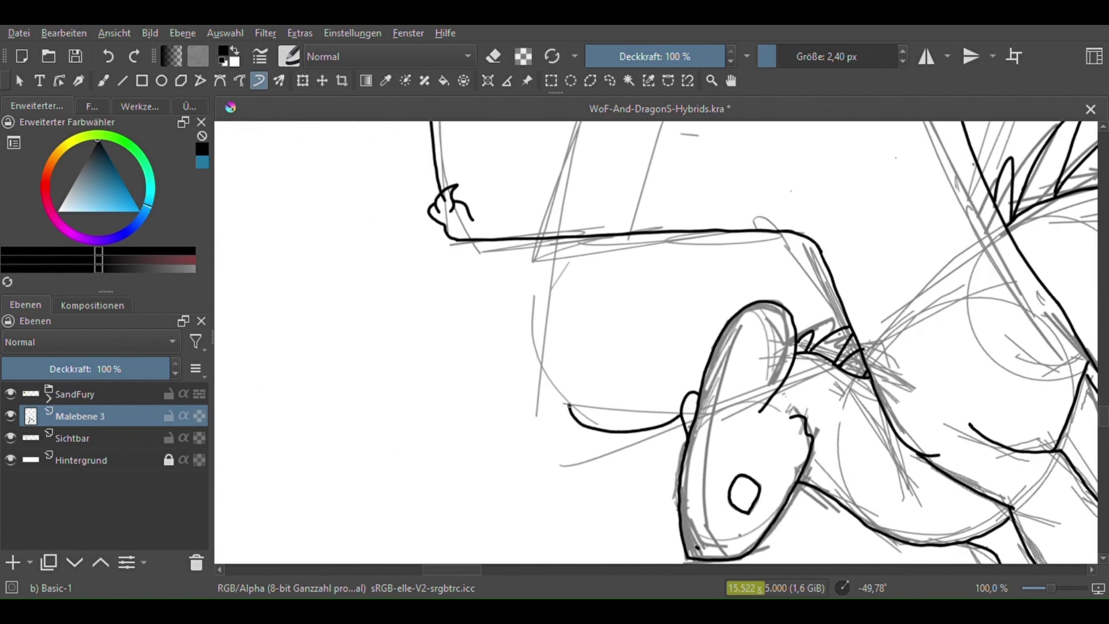
pyautogui.scroll(3, 904, 305)
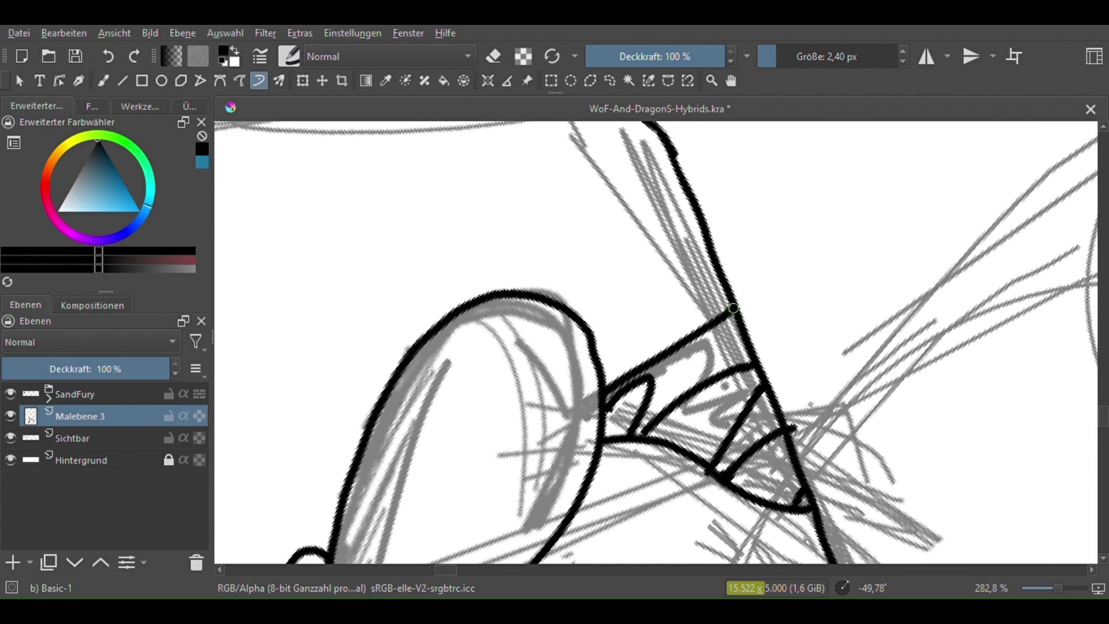
pyautogui.scroll(-5, 733, 309)
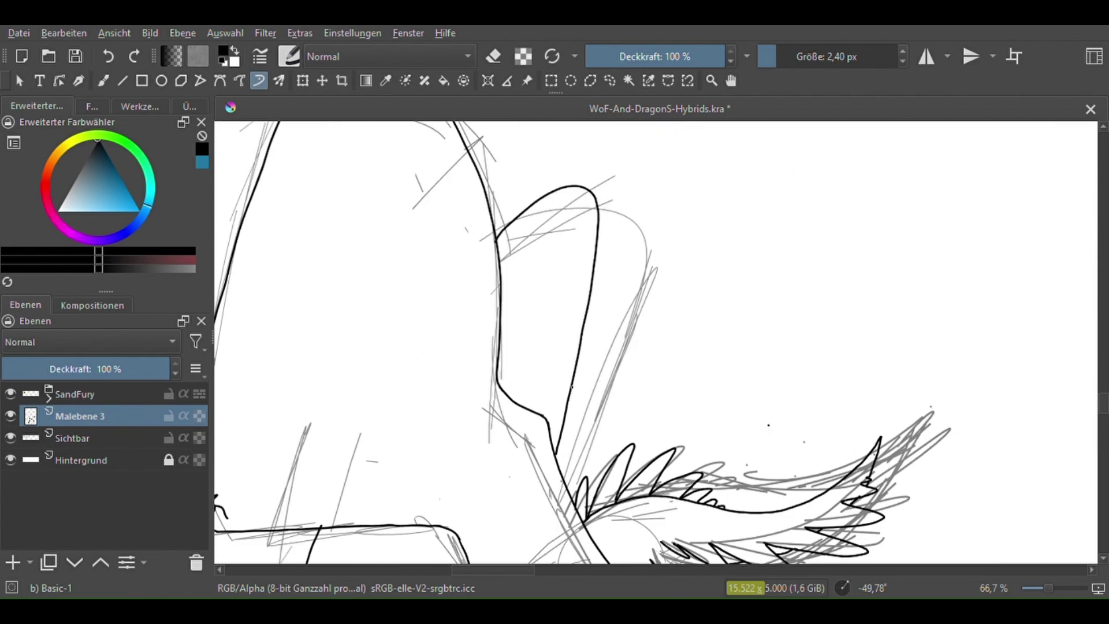
# Trace the rounded toes and pointed claws of the front feet and the hind feet
pyautogui.scroll(1, 580, 309)
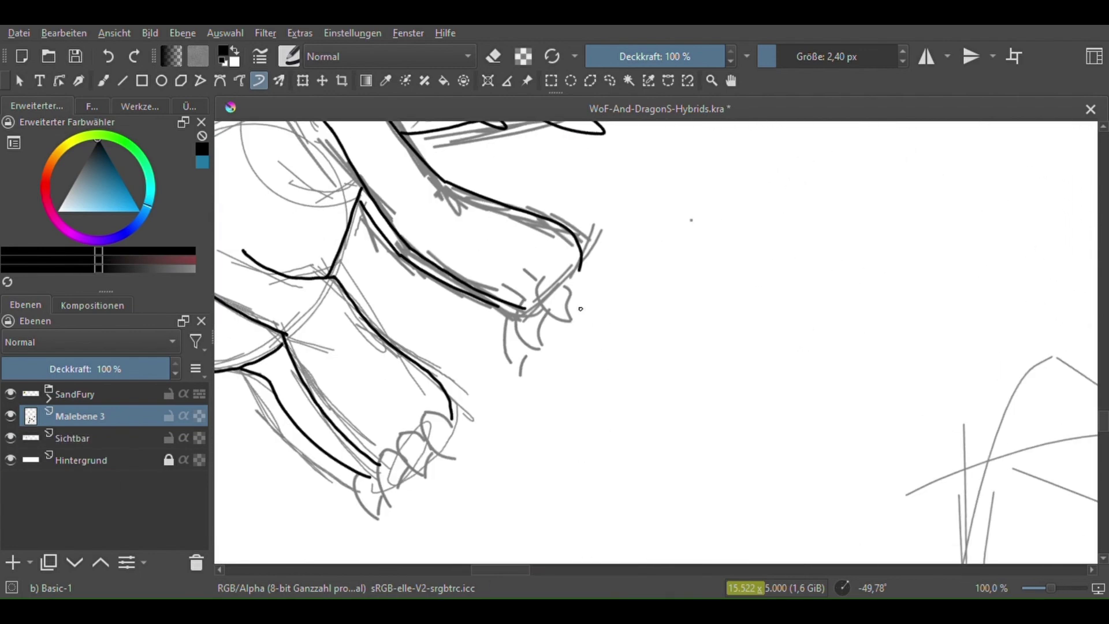
pyautogui.scroll(2, 580, 309)
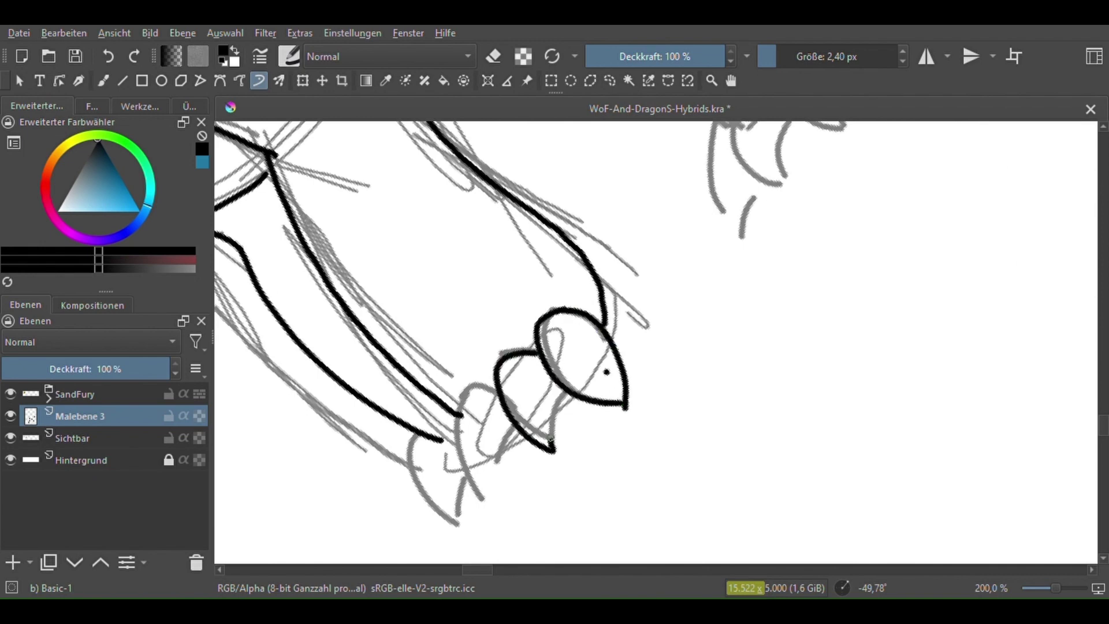
pyautogui.moveTo(534, 440); pyautogui.dragTo(560, 321)
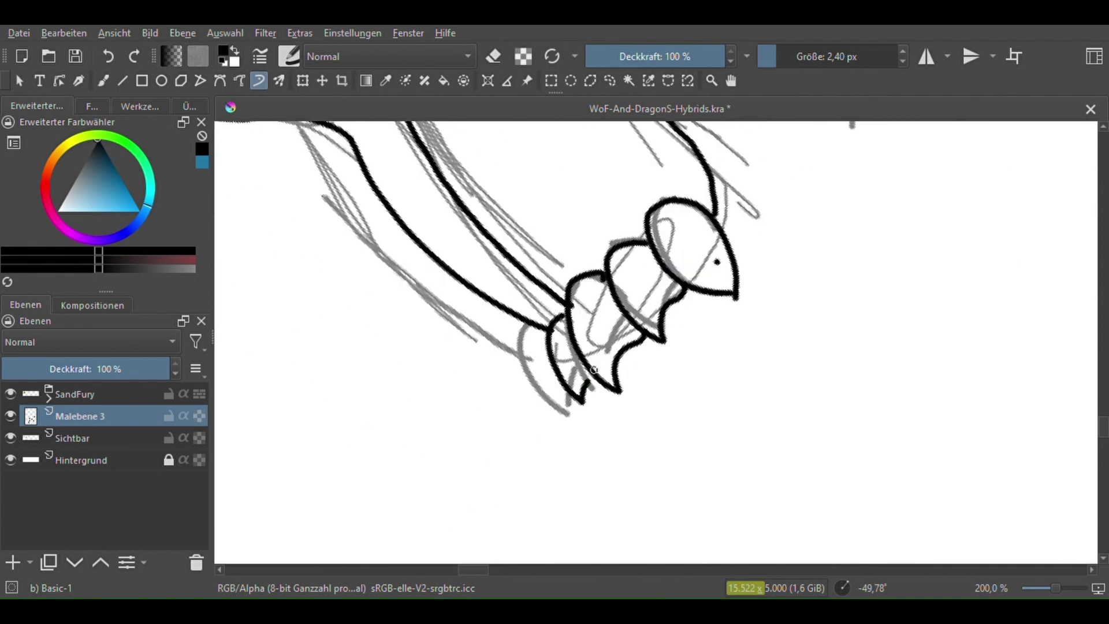
pyautogui.moveTo(595, 370)
pyautogui.mouseDown()
pyautogui.moveTo(596, 329)
pyautogui.moveTo(490, 318)
pyautogui.mouseUp()
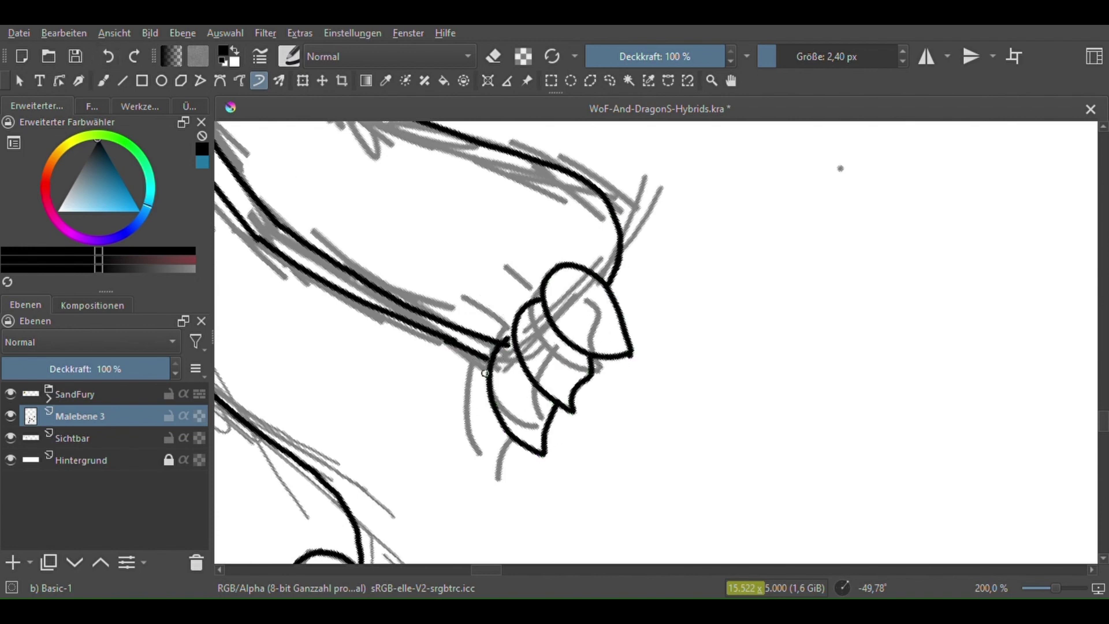
pyautogui.scroll(-8, 502, 425)
# Hide the Sichtbar sketch layer, select the hind foot's toes with a polygonal selection and shift them slightly with Transform
pyautogui.click(10, 438)
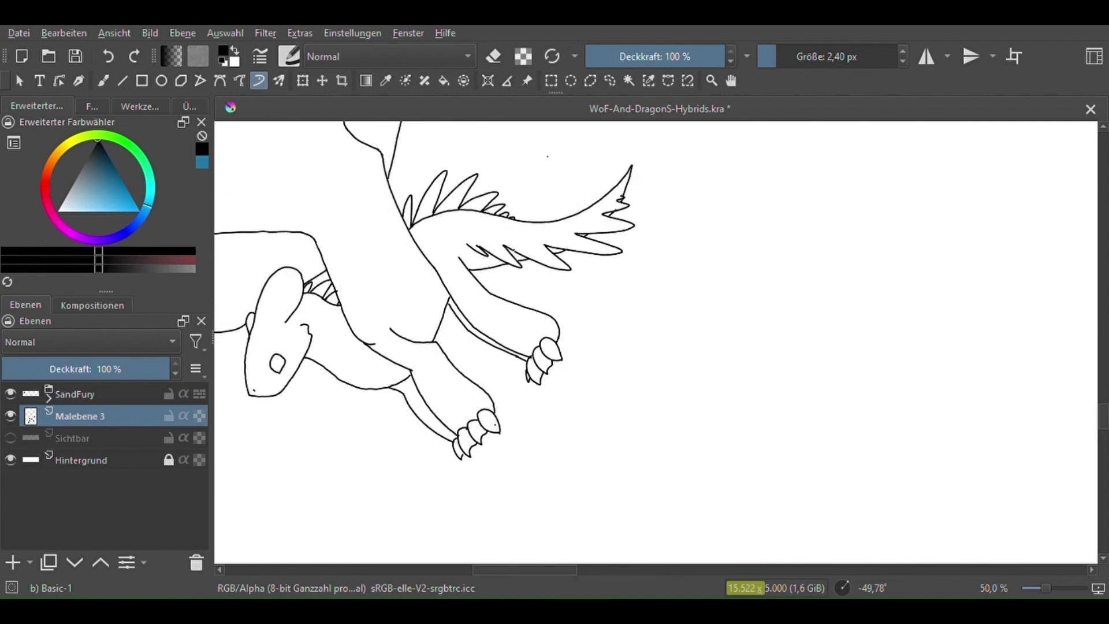
pyautogui.scroll(8, 577, 323)
pyautogui.moveTo(576, 323); pyautogui.dragTo(619, 347)
pyautogui.click(589, 80)
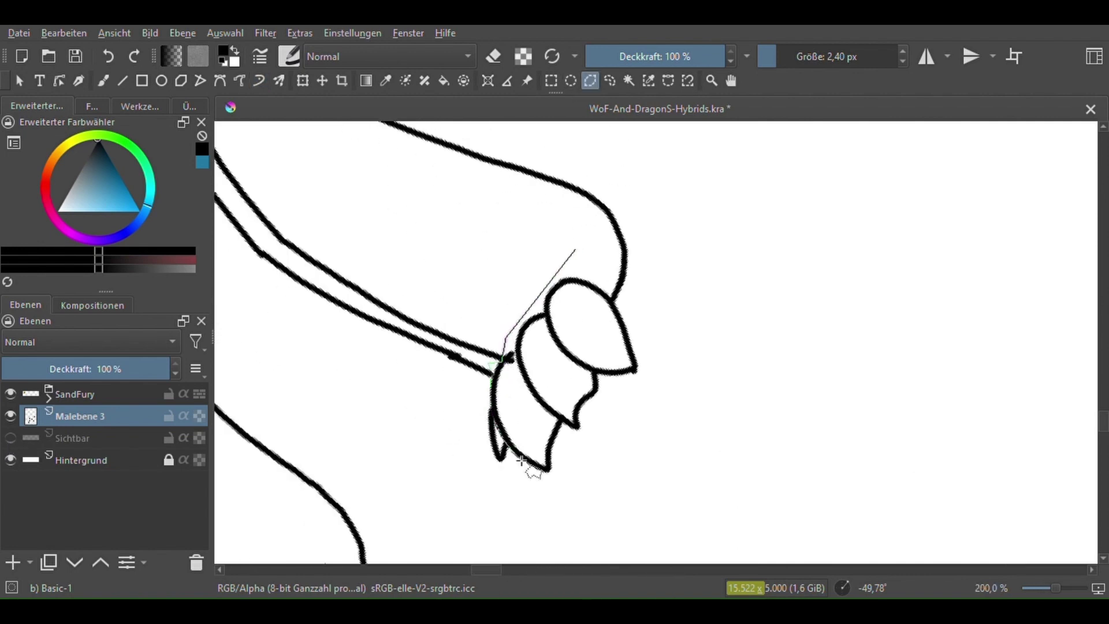
pyautogui.click(303, 80)
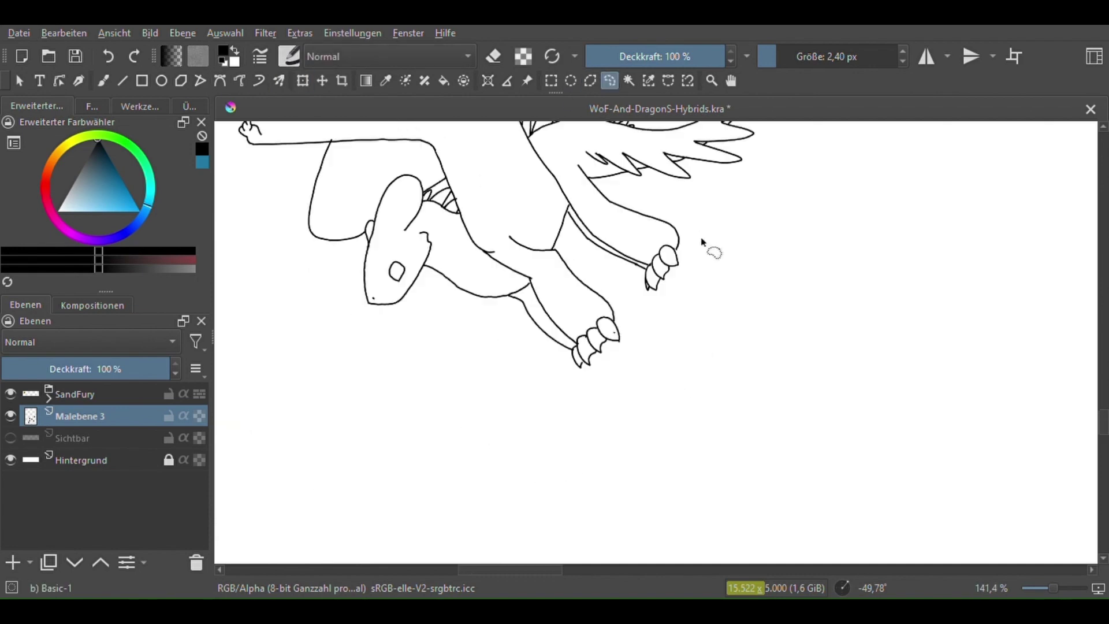
# Select the front foot's largest toe with a polygonal selection and nudge it slightly towards the foot with Transform
pyautogui.moveTo(708, 248); pyautogui.dragTo(611, 304)
pyautogui.scroll(3, 568, 295)
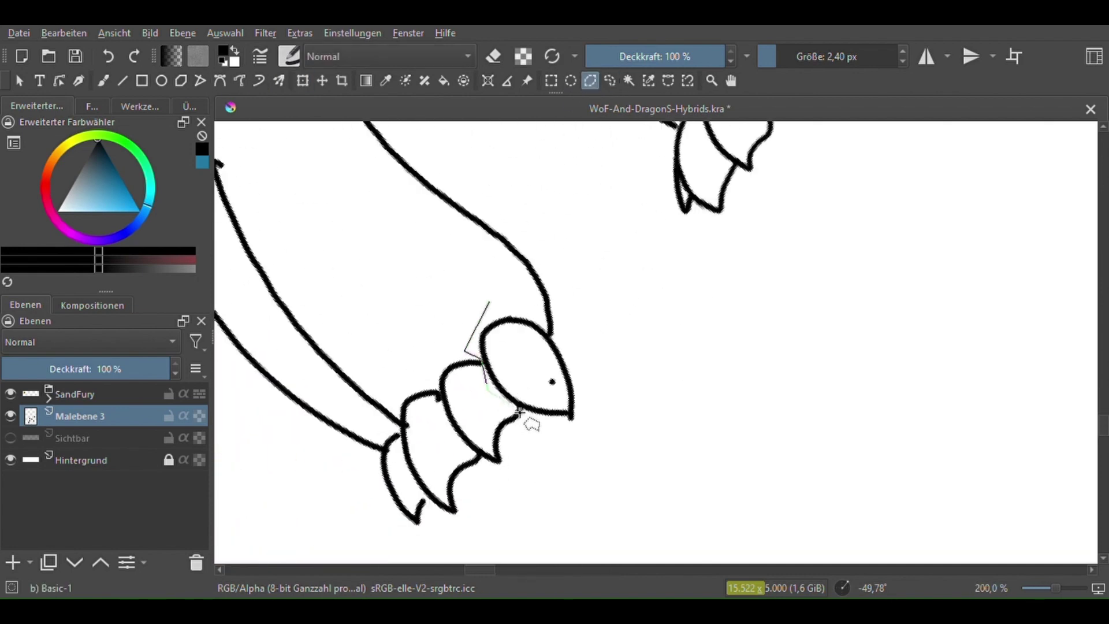
pyautogui.hotkey('ctrl', 't')
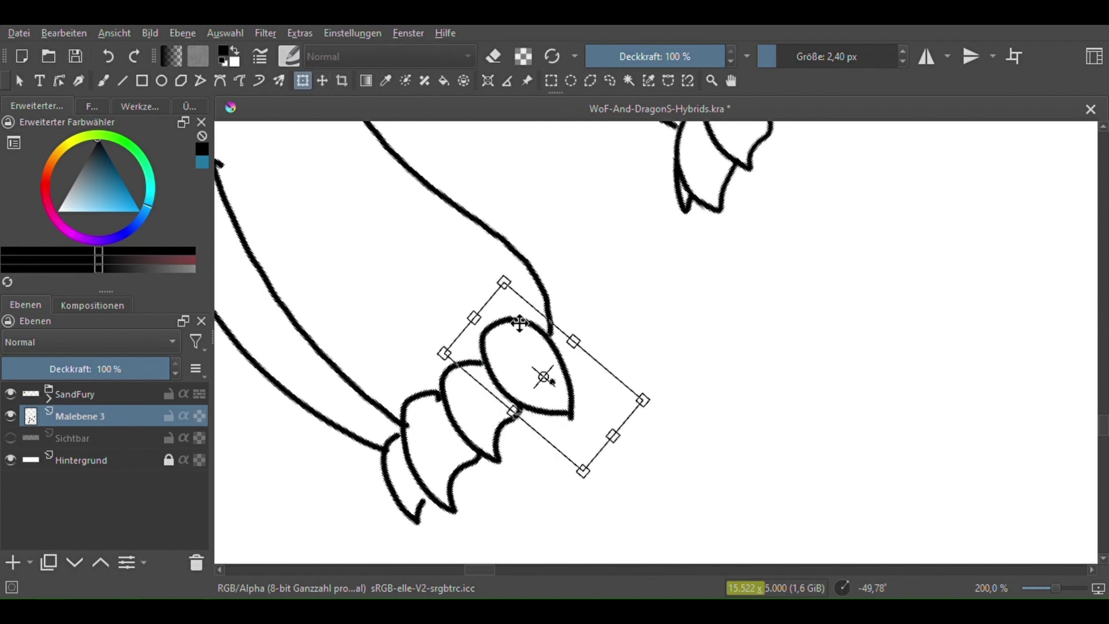
pyautogui.click(610, 81)
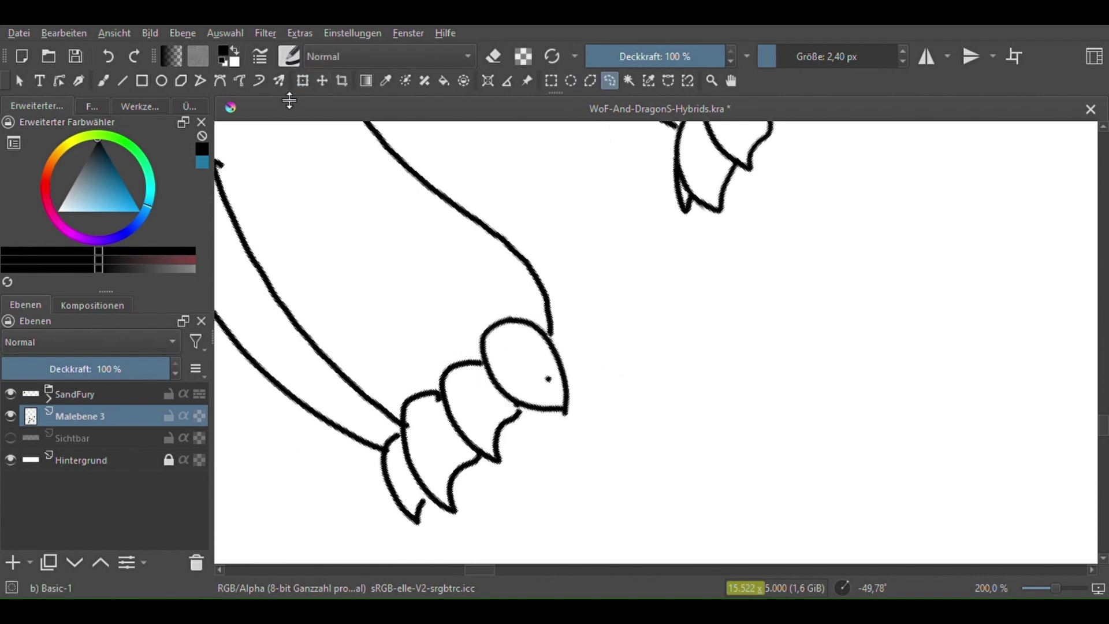
# Try to trim the neck spike tip that overshoots the wing edge using the Line tool in eraser mode
pyautogui.scroll(-4, 561, 395)
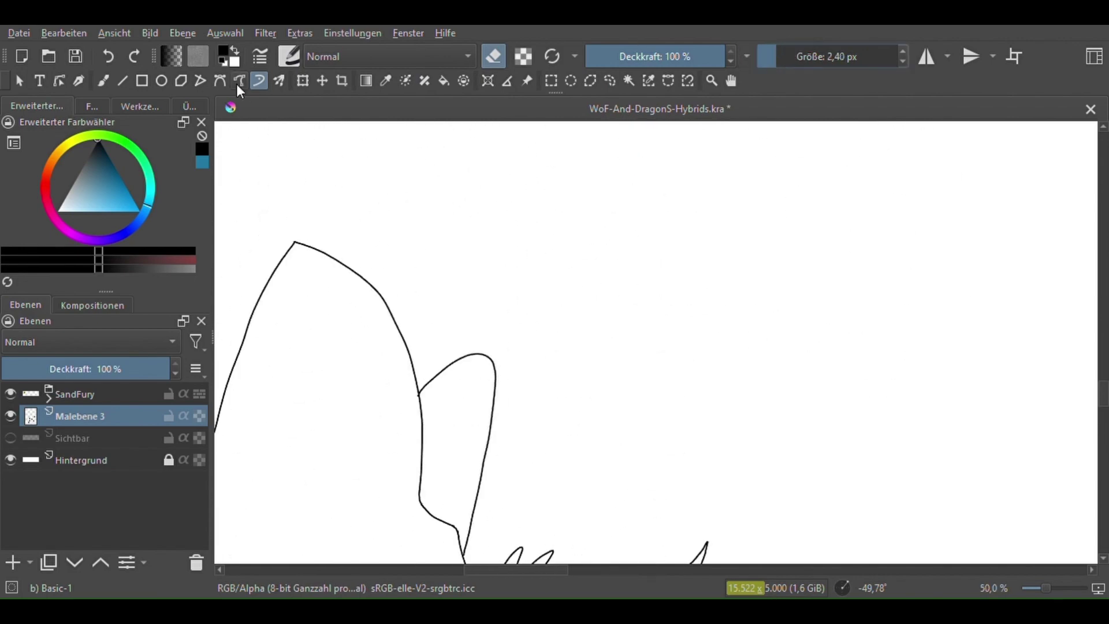
pyautogui.press('v')
pyautogui.scroll(5, 433, 379)
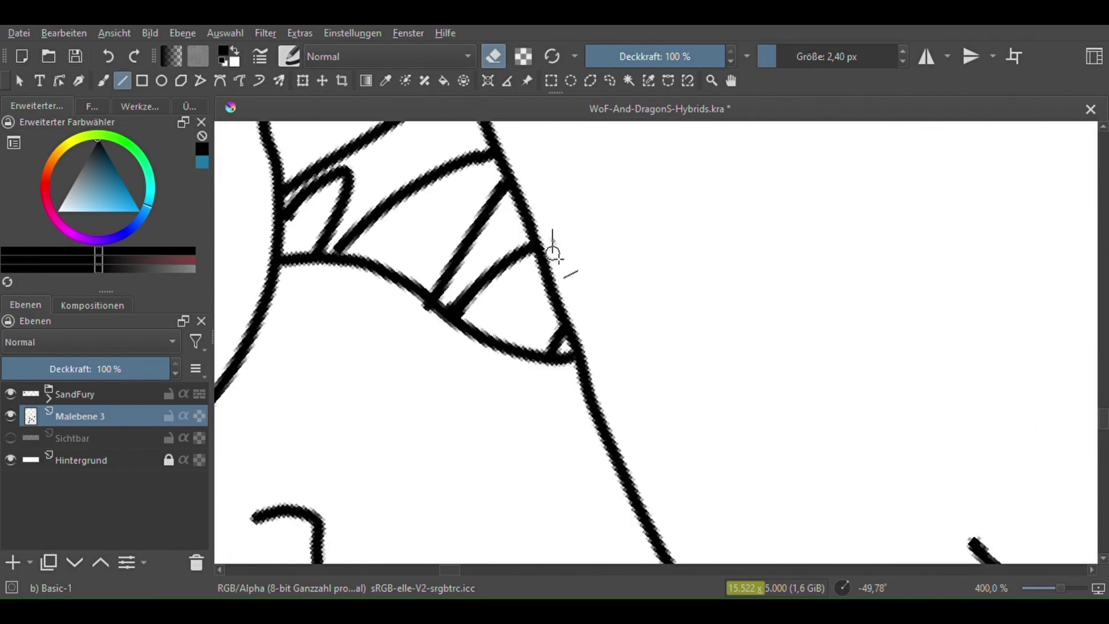
pyautogui.scroll(-2, 553, 253)
pyautogui.click(493, 56)
pyautogui.scroll(1, 477, 334)
pyautogui.scroll(1, 413, 366)
pyautogui.scroll(1, 483, 324)
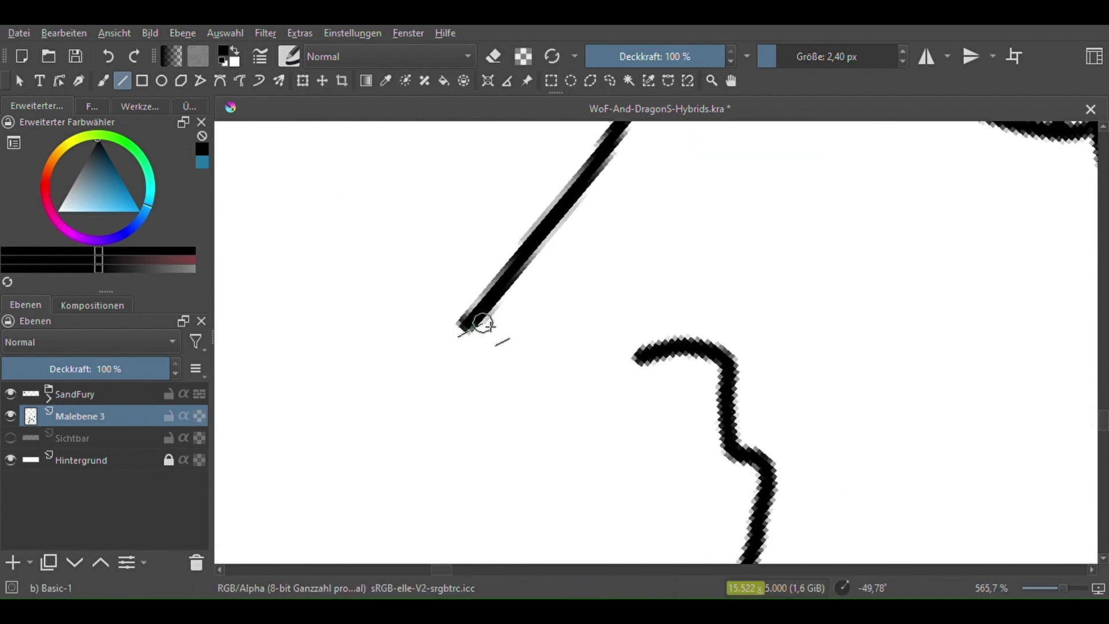
pyautogui.press('e')
pyautogui.scroll(-3, 466, 181)
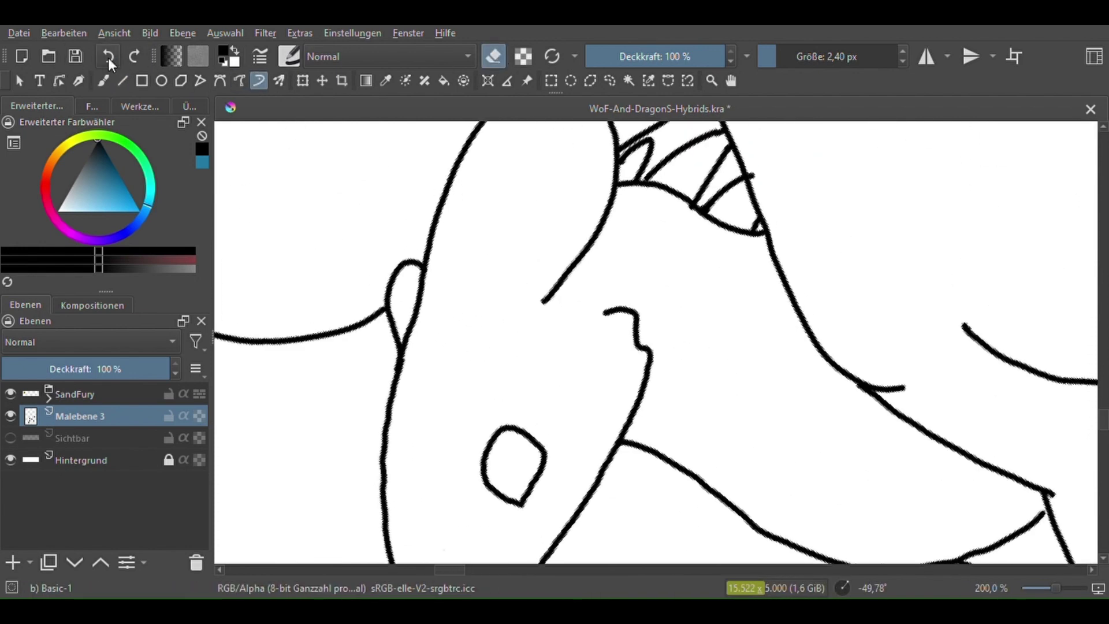
# Taper the open line ends at the back of the head and thin the nostril mark with the eraser
pyautogui.scroll(4, 851, 181)
pyautogui.scroll(-1, 466, 379)
pyautogui.scroll(1, 495, 329)
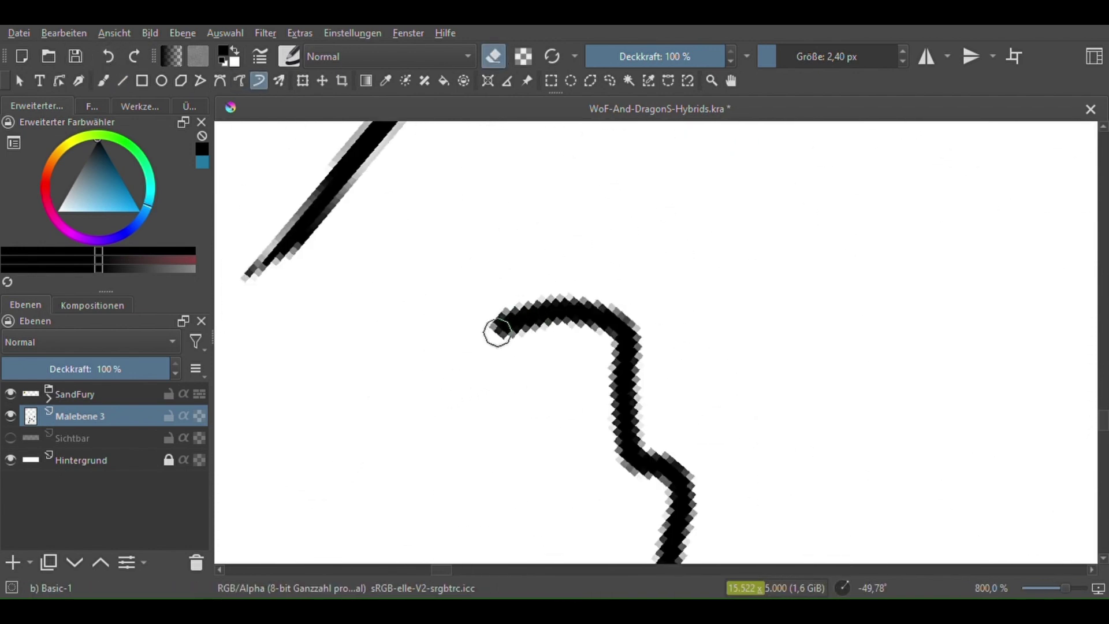
pyautogui.scroll(-3, 480, 448)
pyautogui.scroll(2, 512, 319)
pyautogui.scroll(3, 511, 319)
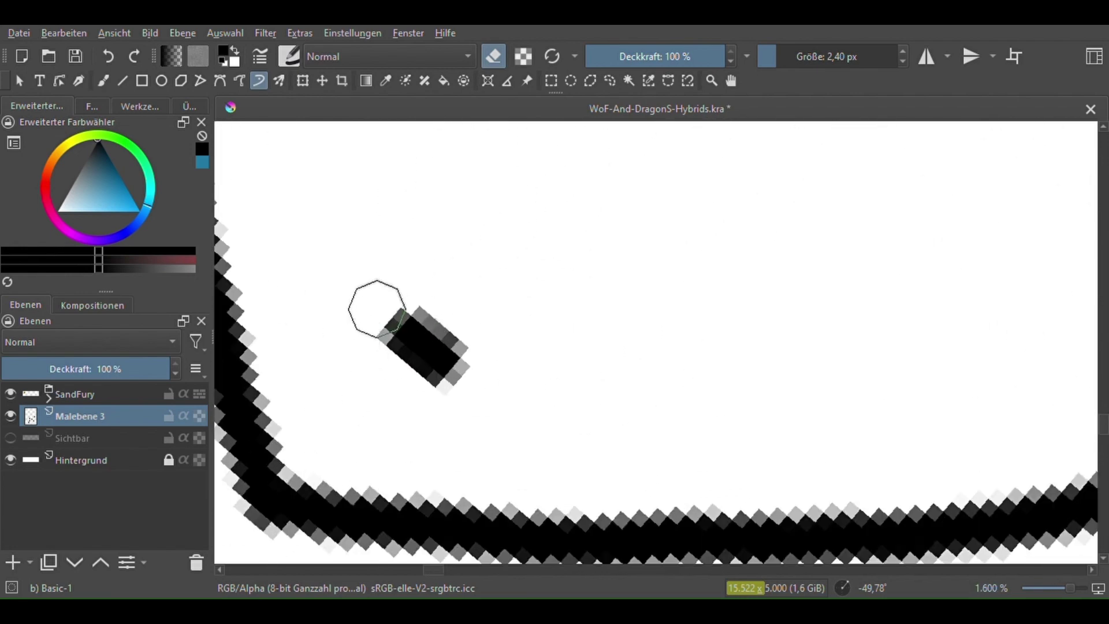
# Erase the rough edges where the small ear joins the head outline and taper the short crease line at the shoulder
pyautogui.scroll(-5, 376, 309)
pyautogui.scroll(4, 458, 414)
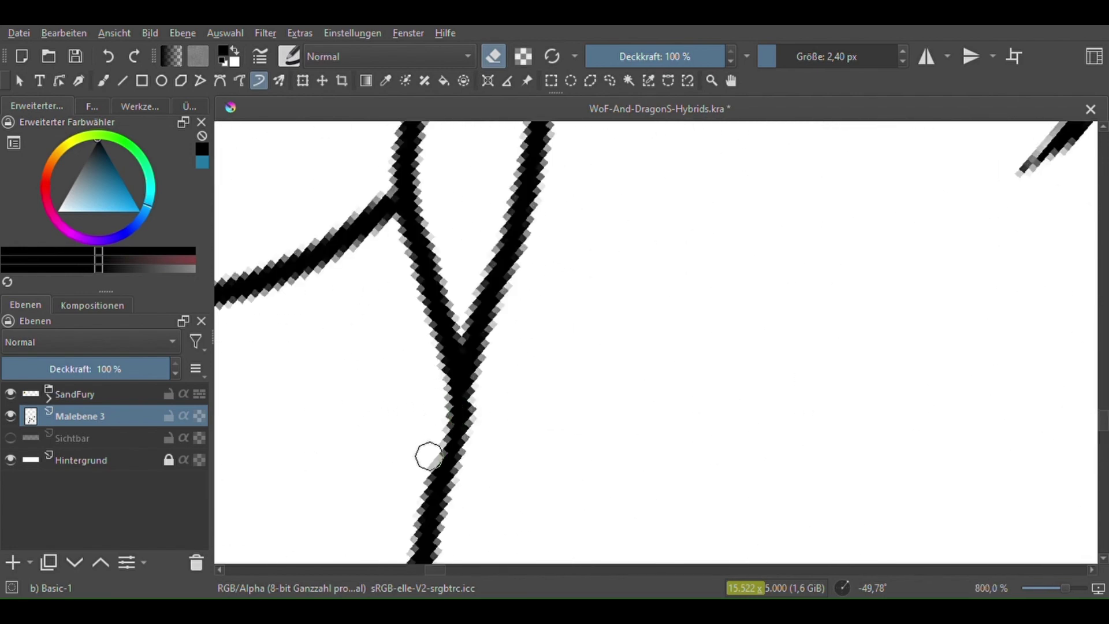
pyautogui.scroll(-4, 513, 373)
pyautogui.scroll(2, 614, 379)
pyautogui.scroll(-2, 614, 379)
pyautogui.scroll(2, 640, 408)
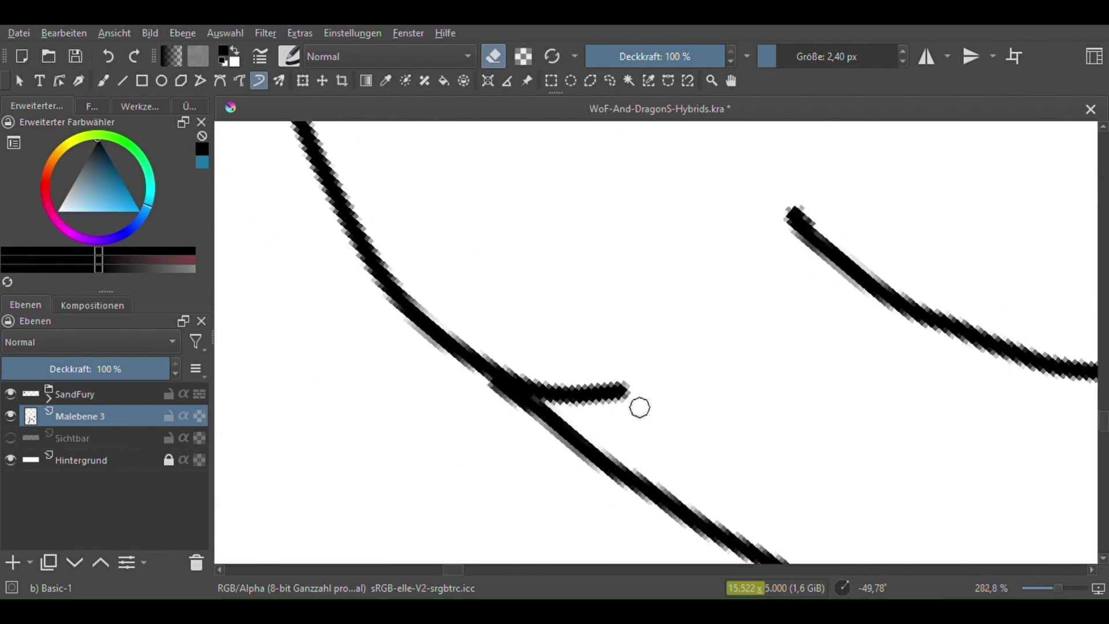
pyautogui.scroll(3, 653, 374)
# Tidy the joint where the belly curve meets the front leg's outline with short eraser and brush strokes
pyautogui.scroll(-3, 583, 258)
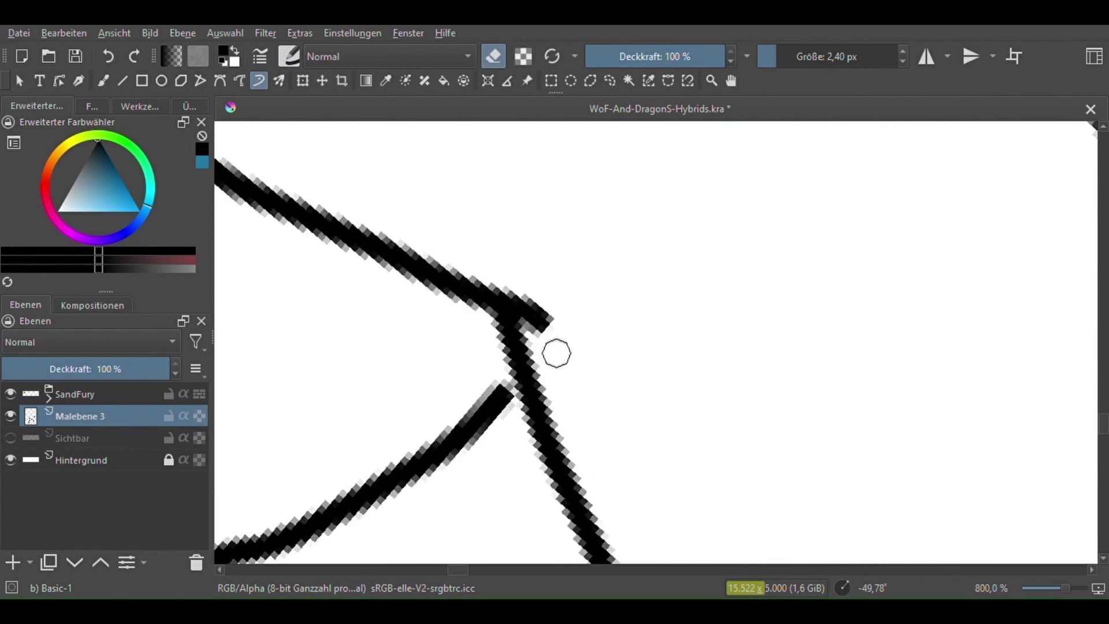
pyautogui.scroll(4, 611, 302)
pyautogui.moveTo(568, 237); pyautogui.dragTo(542, 245)
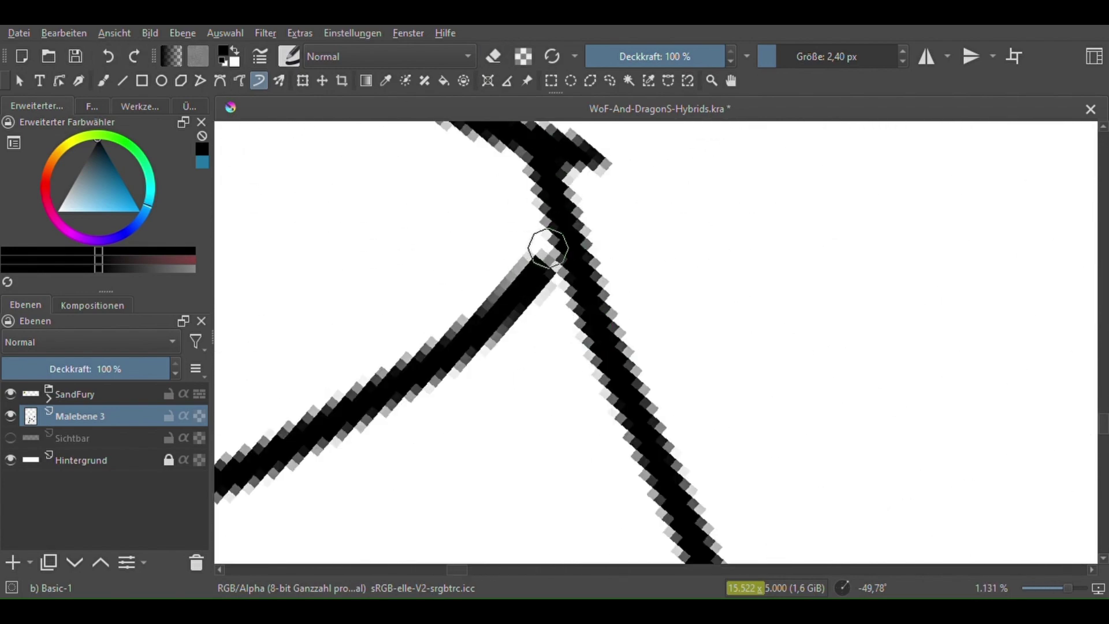
pyautogui.scroll(-7, 542, 244)
pyautogui.scroll(6, 511, 327)
pyautogui.scroll(-3, 594, 527)
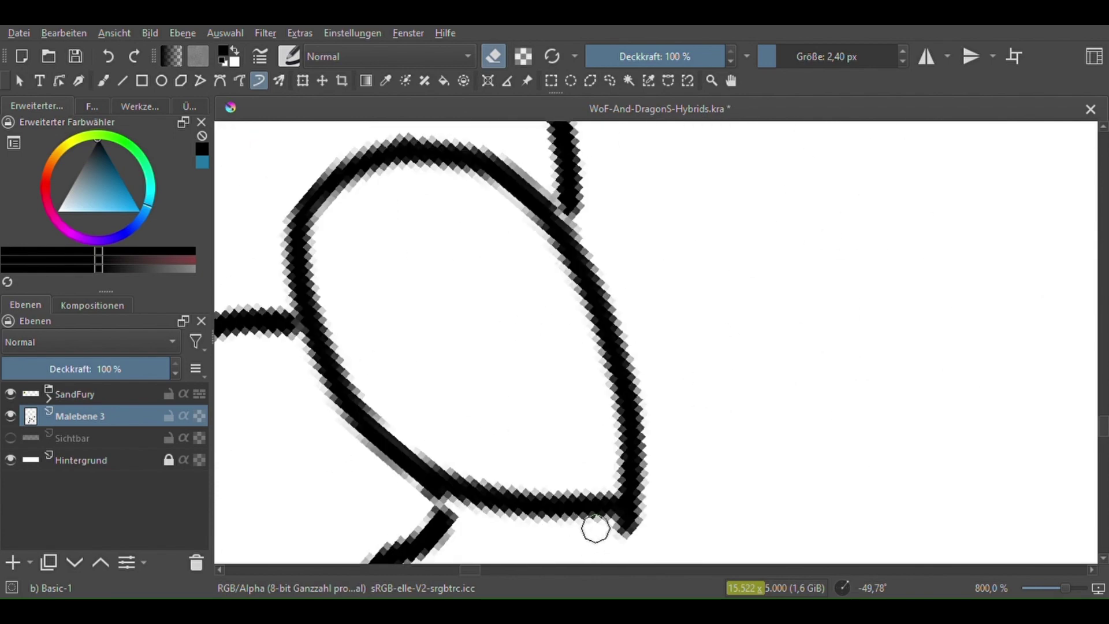
# Clean up the line ends where the front foot's toes and claws join
pyautogui.hscroll(3, 410, 131)
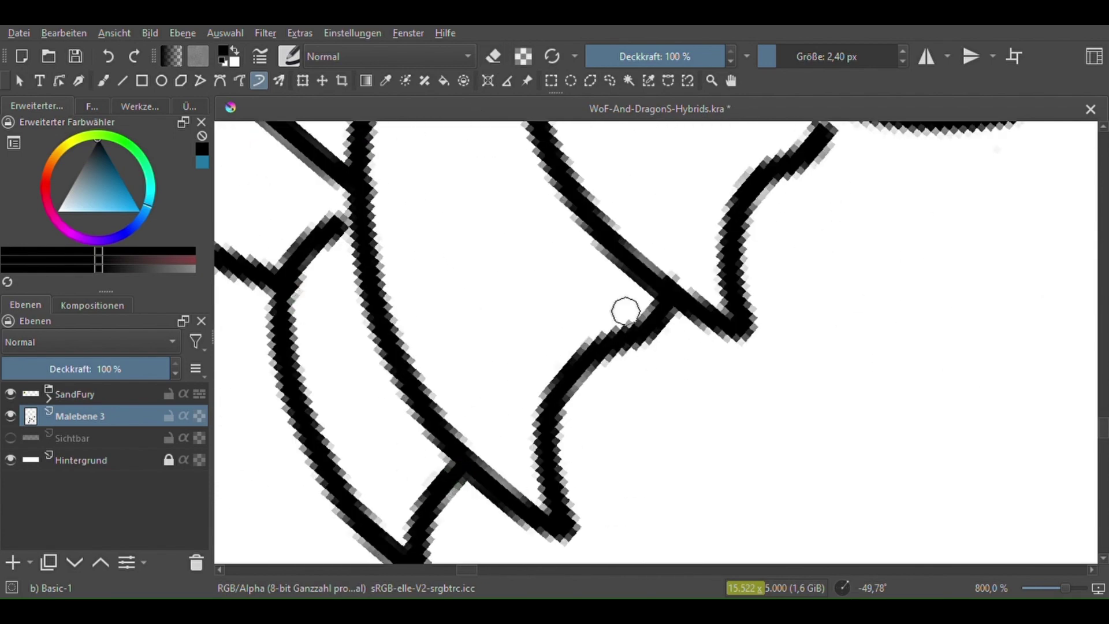
pyautogui.scroll(-5, 625, 312)
pyautogui.scroll(5, 440, 396)
pyautogui.scroll(-6, 528, 386)
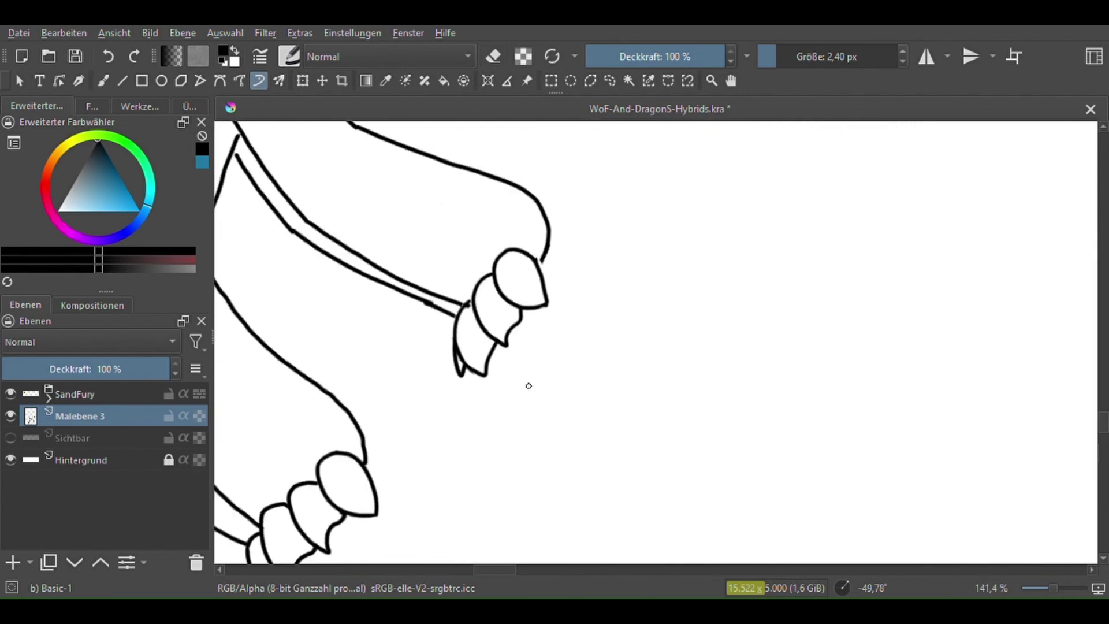
# Erase the leg line that overshoots into the hind foot and tidy the joints around its toes
pyautogui.scroll(5, 528, 386)
pyautogui.scroll(-2, 528, 385)
pyautogui.scroll(2, 549, 369)
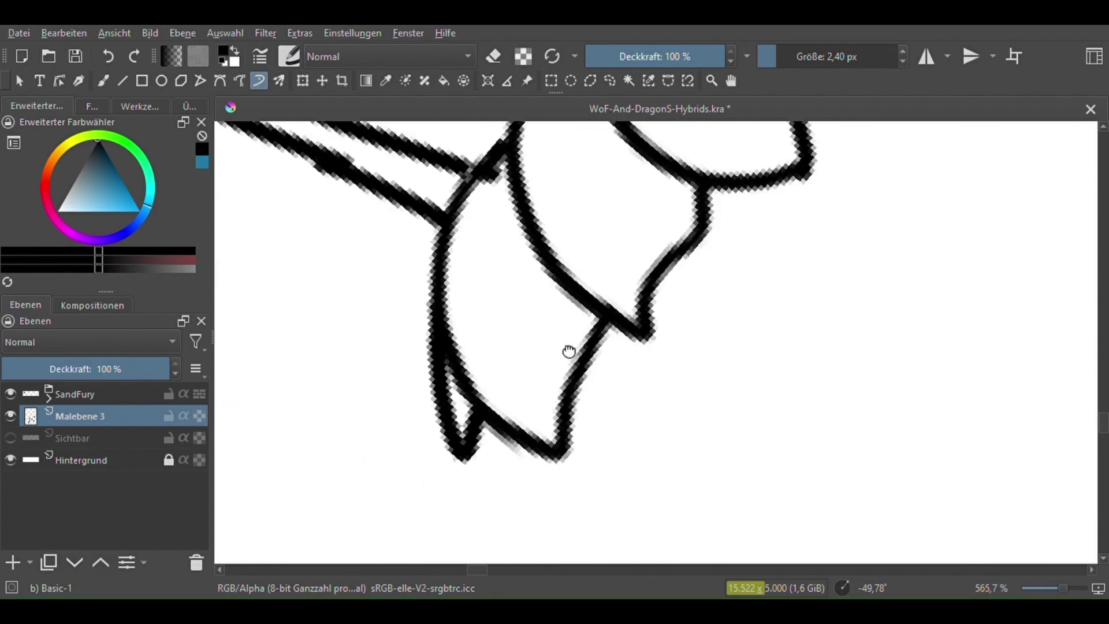
pyautogui.press('e')
pyautogui.scroll(-2, 569, 351)
pyautogui.scroll(2, 401, 315)
pyautogui.scroll(-3, 400, 317)
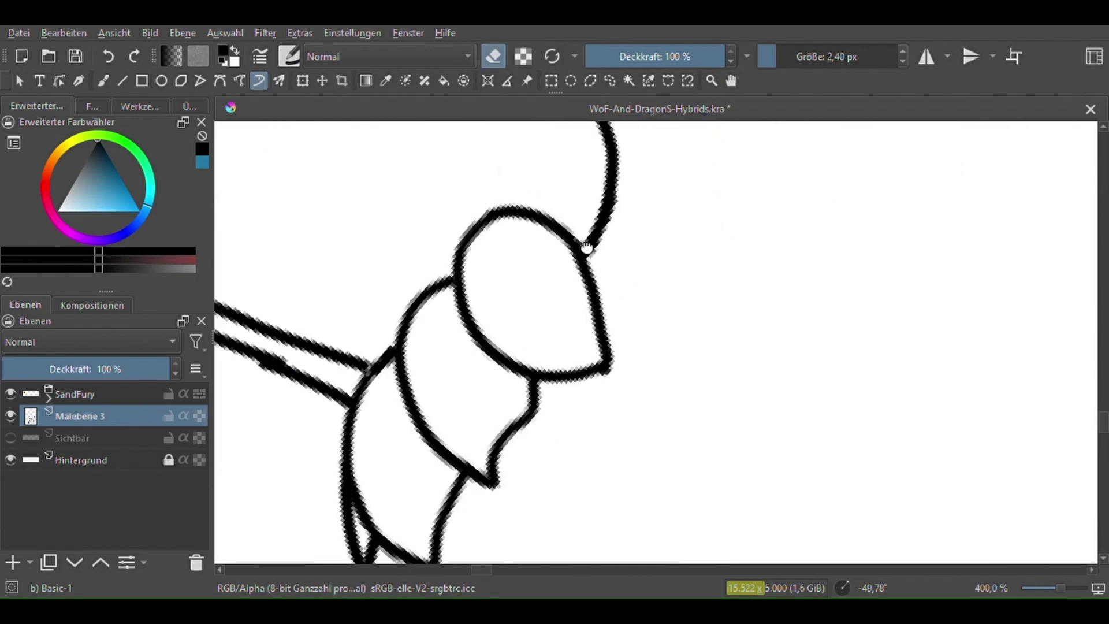
pyautogui.scroll(1, 777, 230)
pyautogui.scroll(-4, 635, 317)
# Smooth the kink in the hind leg's inner double line and clean the joint where those lines meet the body
pyautogui.scroll(6, 559, 421)
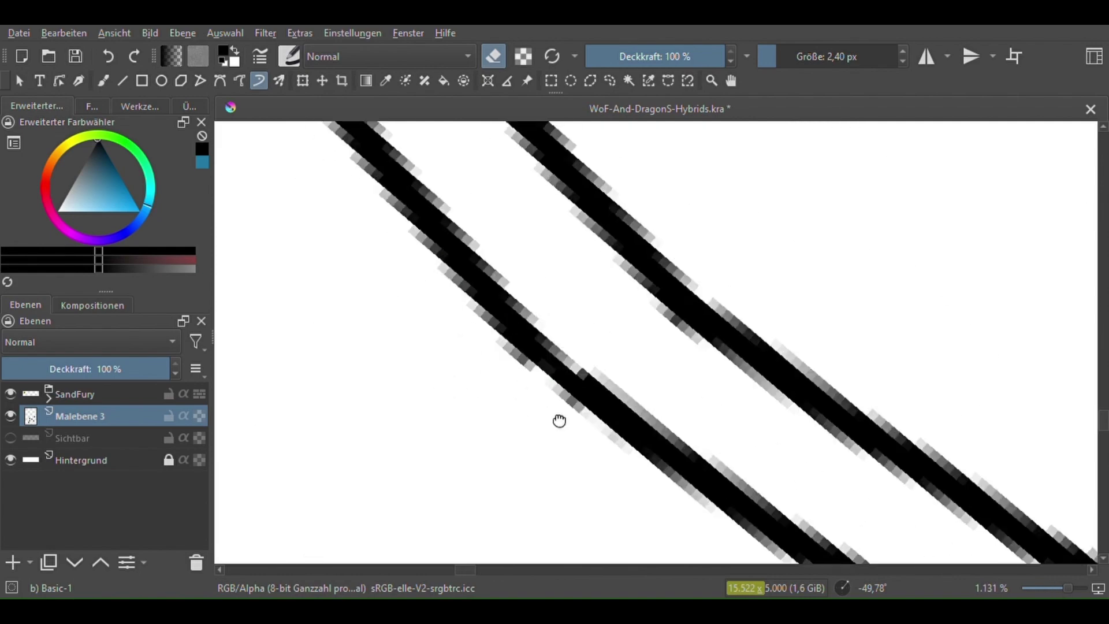
pyautogui.moveTo(559, 421); pyautogui.dragTo(547, 163)
pyautogui.press('e')
pyautogui.press('-')
pyautogui.press('-')
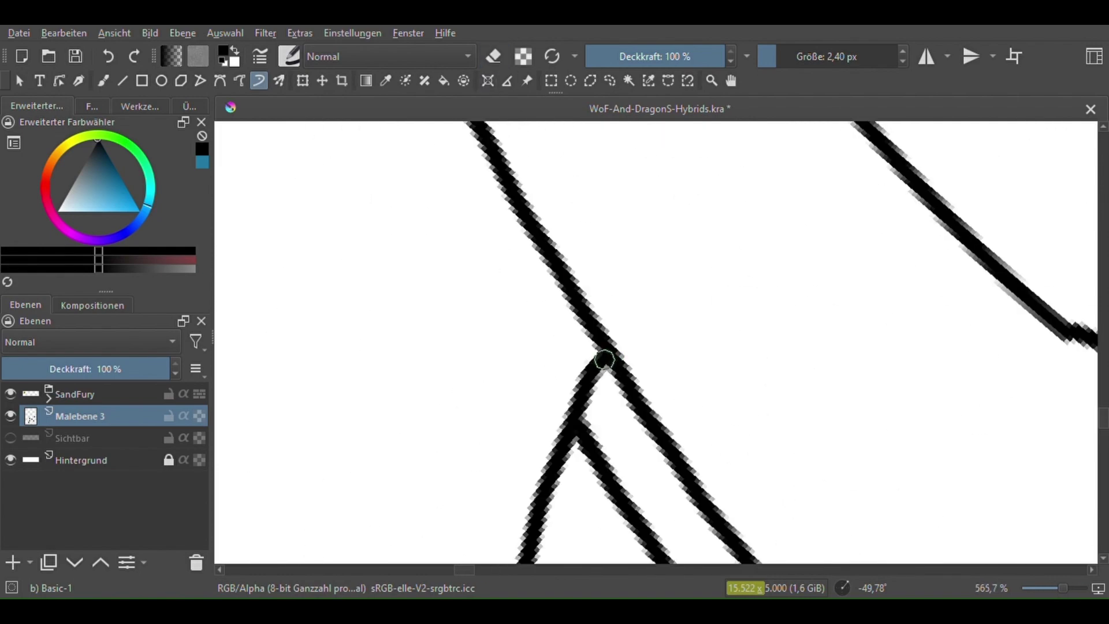
pyautogui.press('-')
pyautogui.press('-')
pyautogui.press('-')
pyautogui.press('-')
pyautogui.press('-')
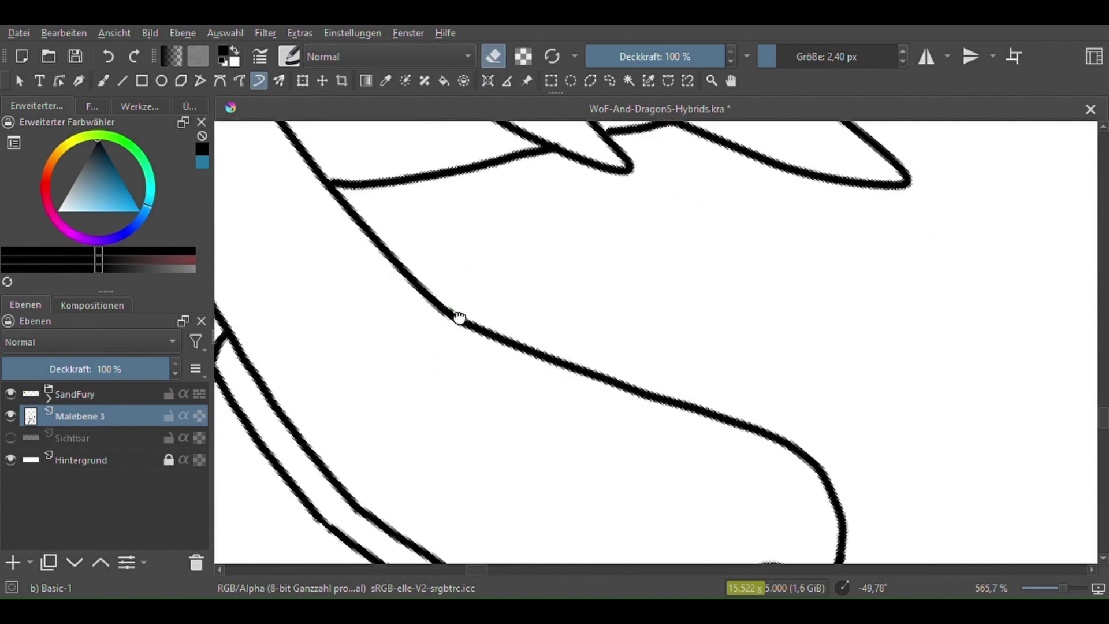
# Tidy the hind leg's upper outline and erase the rough points in the notches between the tail fin spikes
pyautogui.press('+')
pyautogui.press('+')
pyautogui.press('-')
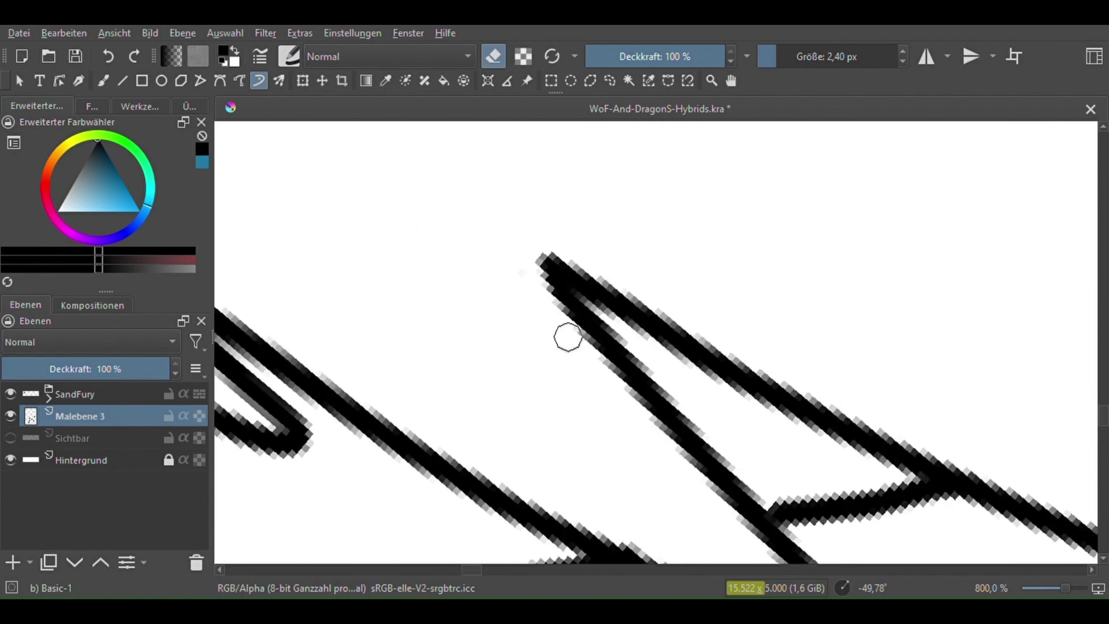
pyautogui.press('-')
pyautogui.press('-')
pyautogui.press('+')
pyautogui.press('+')
pyautogui.press('+')
pyautogui.press('+')
pyautogui.press('+')
pyautogui.press('-')
pyautogui.press('-')
pyautogui.press('+')
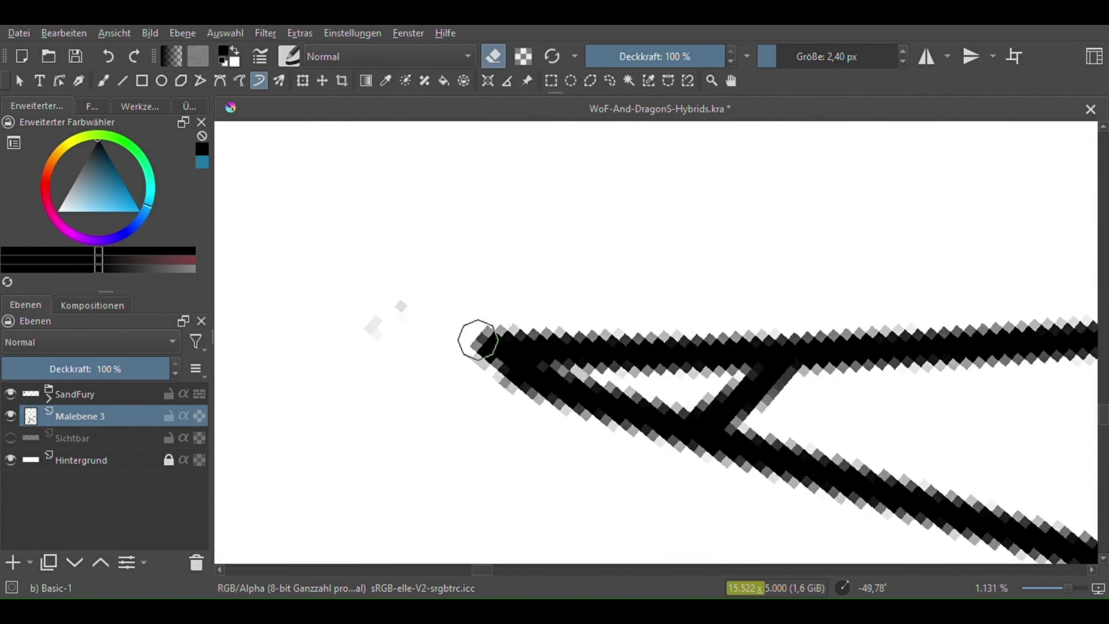
# Erase stray pixels and blunt line ends at the small fin spikes and the pointed tip of the tail
pyautogui.press('-')
pyautogui.press('+')
pyautogui.press('-')
pyautogui.press('+')
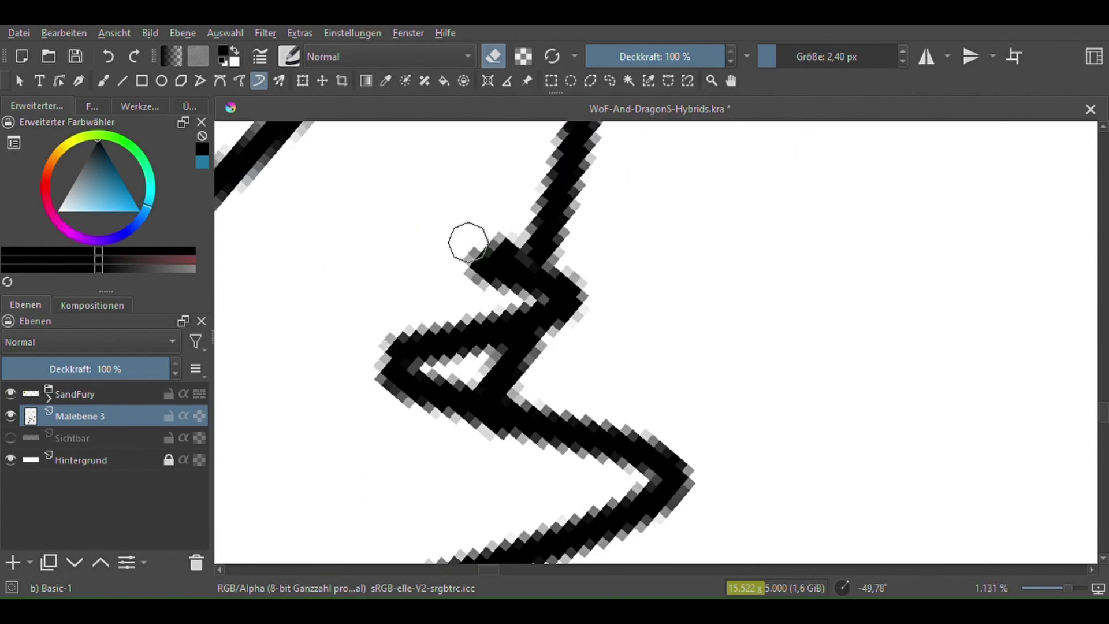
pyautogui.press('-')
pyautogui.press('+')
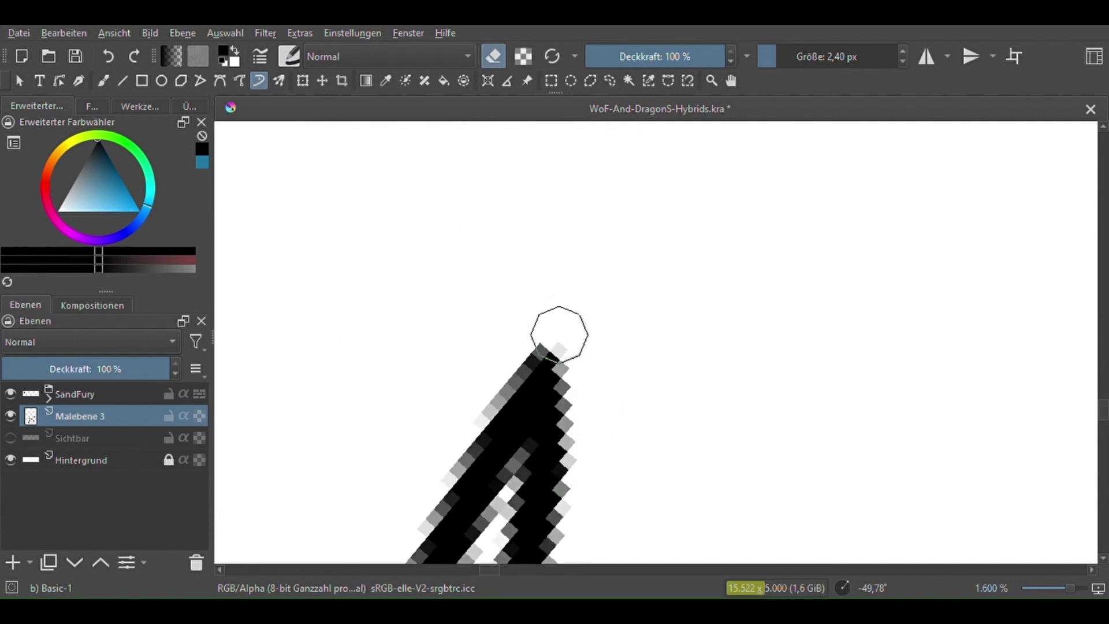
# Clean up the joint where the far wing's edge meets the near wing's base at the back
pyautogui.press('-')
pyautogui.press('-')
pyautogui.press('-')
pyautogui.press('-')
pyautogui.press('-')
pyautogui.press('-')
pyautogui.press('+')
pyautogui.press('+')
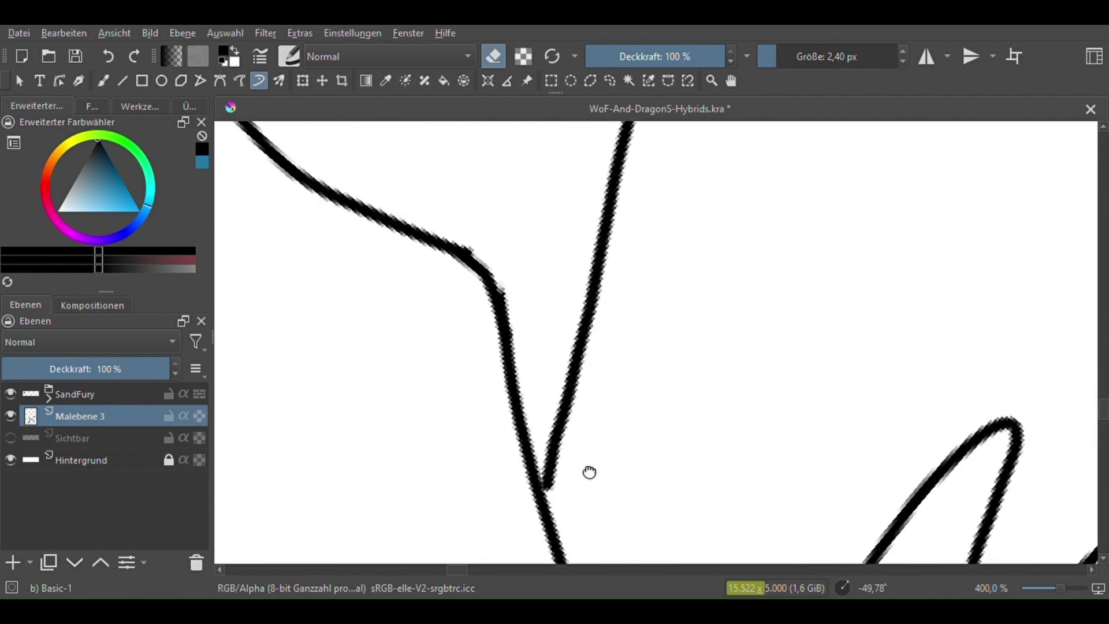
pyautogui.press('+')
pyautogui.press('-')
pyautogui.press('+')
pyautogui.press('-')
pyautogui.press('-')
pyautogui.press('-')
pyautogui.press('-')
pyautogui.press('-')
pyautogui.press('-')
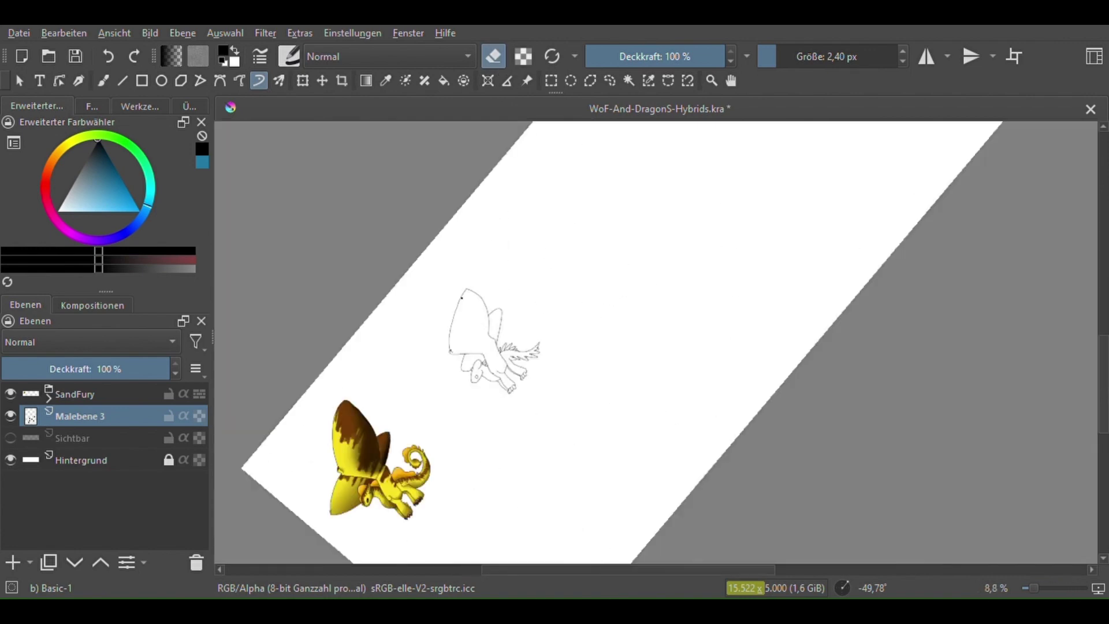
# Trim the far wing's line end that overshoots the near wing's lower edge with the eraser
pyautogui.press('+')
pyautogui.press('+')
pyautogui.press('+')
pyautogui.press('+')
pyautogui.press('+')
pyautogui.press('+')
pyautogui.press('+')
pyautogui.press('+')
pyautogui.press('+')
pyautogui.press('+')
pyautogui.press('+')
pyautogui.press('+')
pyautogui.press('-')
pyautogui.press('-')
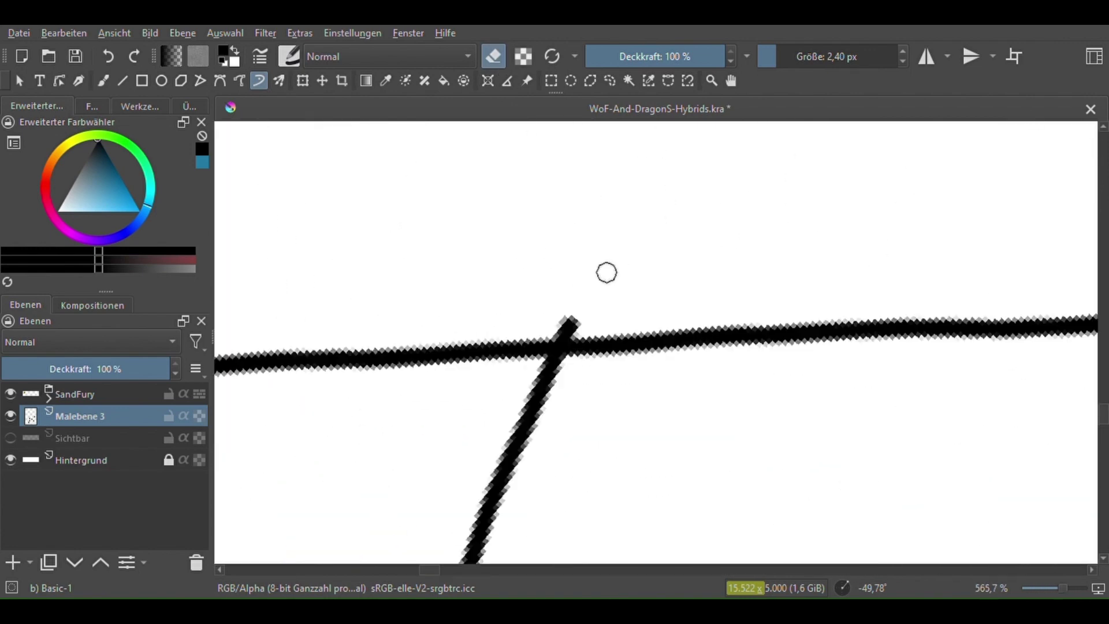
# Clean up the line ends at the far wing's lower tip
pyautogui.press('+')
pyautogui.press('+')
pyautogui.press('+')
pyautogui.press('+')
pyautogui.press('1')
pyautogui.press('+')
pyautogui.press('+')
pyautogui.press('+')
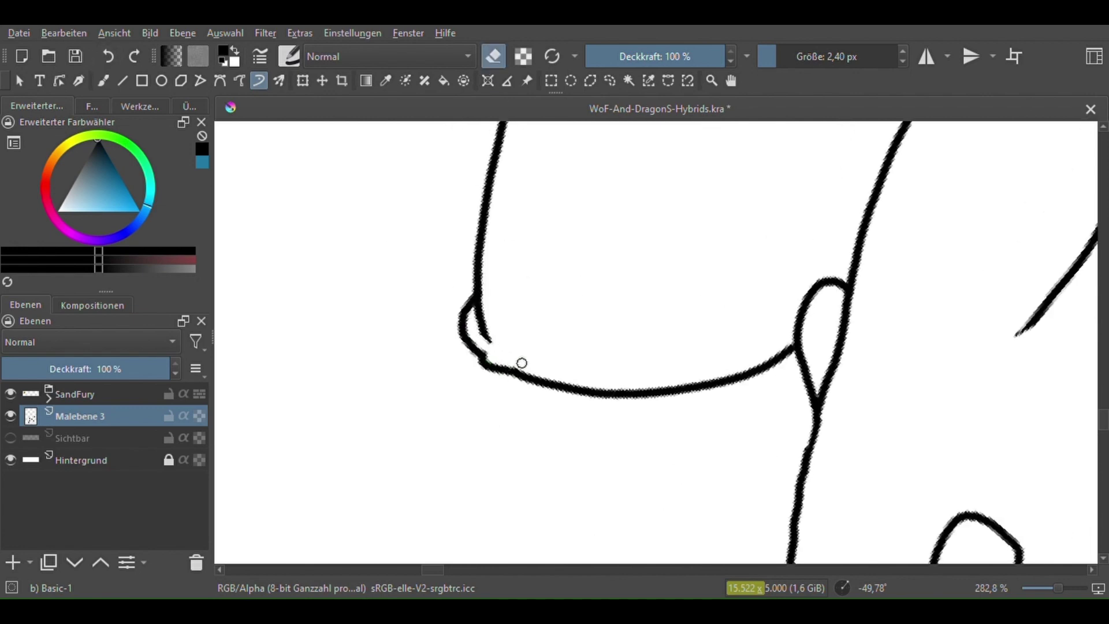
# Duplicate the Malebene 3 line art layer and place the copy beneath the original
pyautogui.press('-')
pyautogui.press('-')
pyautogui.press('-')
pyautogui.press('-')
pyautogui.press('-')
pyautogui.press('-')
pyautogui.press('+')
pyautogui.click(48, 561)
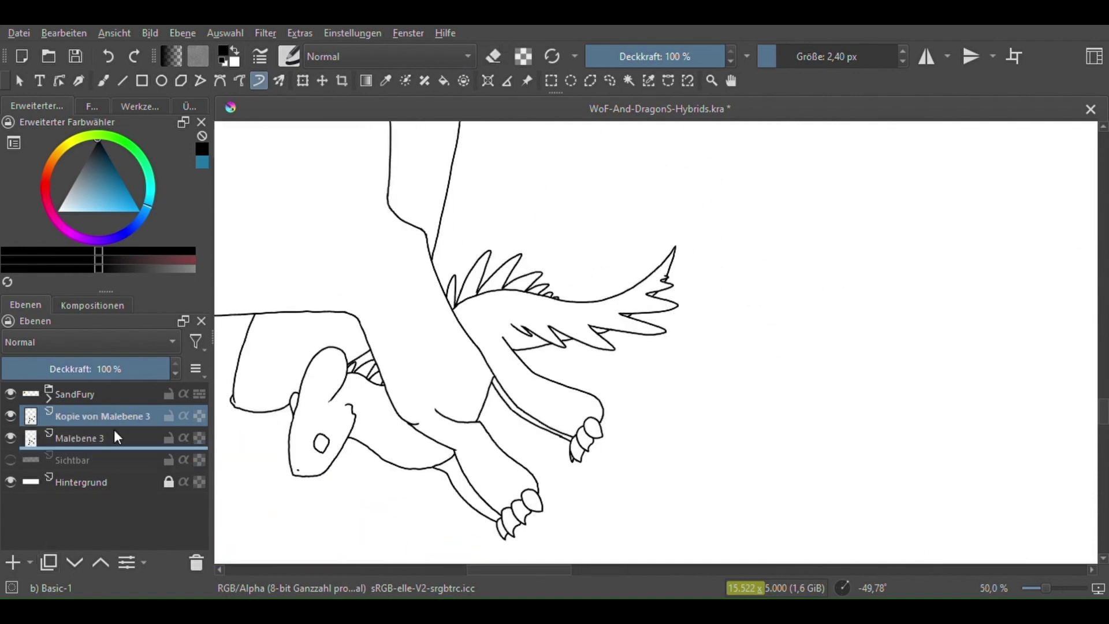
pyautogui.moveTo(117, 437); pyautogui.dragTo(117, 440)
# Choose a medium orange-brown and fill the dragon's head and neck on the copied layer
pyautogui.press('-')
pyautogui.click(119, 186)
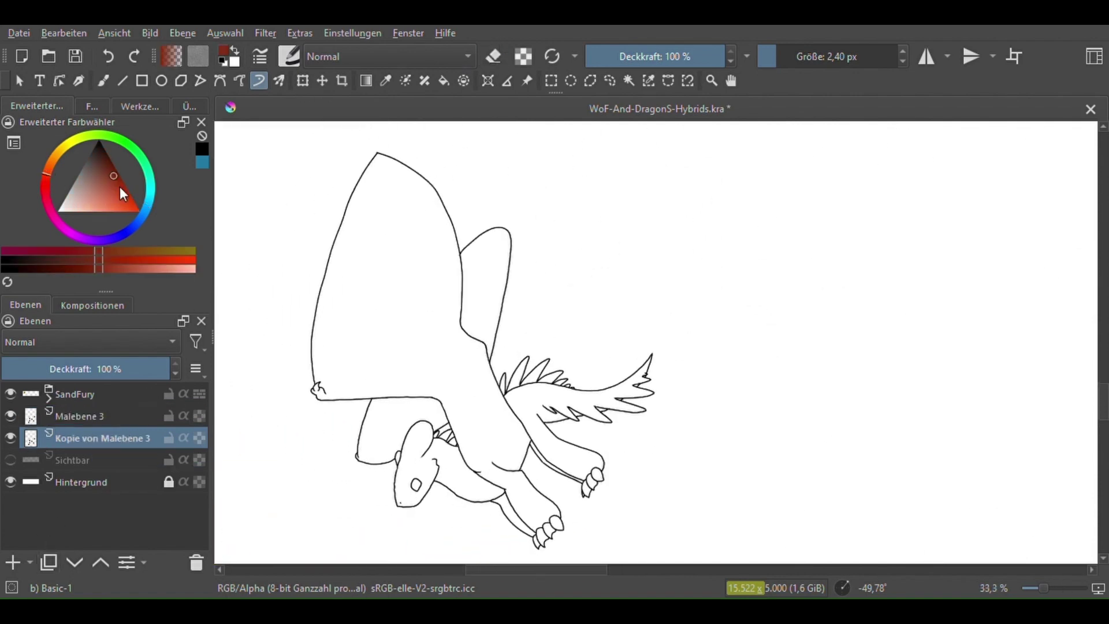
pyautogui.moveTo(119, 186); pyautogui.dragTo(106, 175)
pyautogui.click(452, 475)
pyautogui.scroll(5, 546, 366)
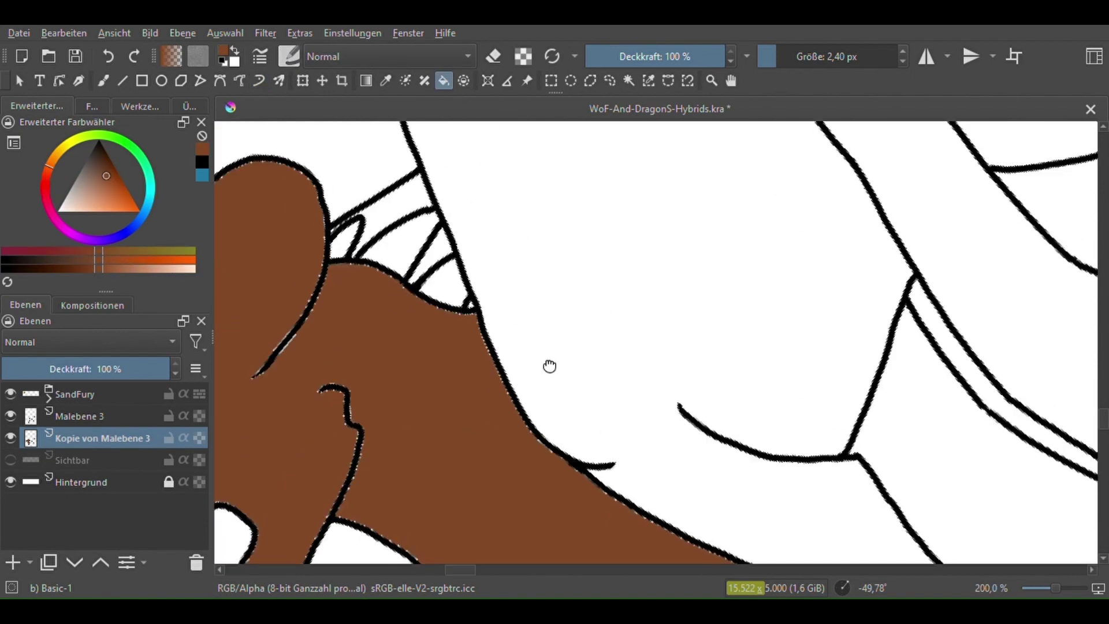
# Fill the body, legs, wings and tail with the same brown, leaving the claws, eye and spikes unfilled
pyautogui.scroll(-2, 683, 362)
pyautogui.scroll(-2, 586, 388)
pyautogui.scroll(4, 612, 342)
pyautogui.click(639, 313)
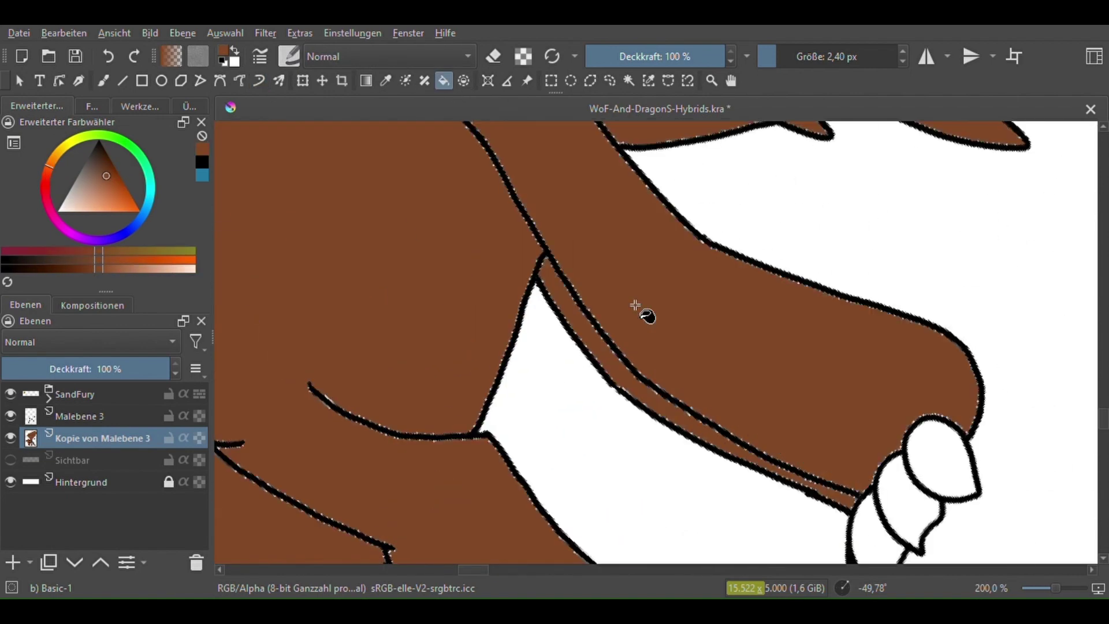
pyautogui.scroll(-2, 632, 317)
pyautogui.scroll(2, 625, 322)
pyautogui.scroll(2, 673, 330)
pyautogui.scroll(-4, 663, 346)
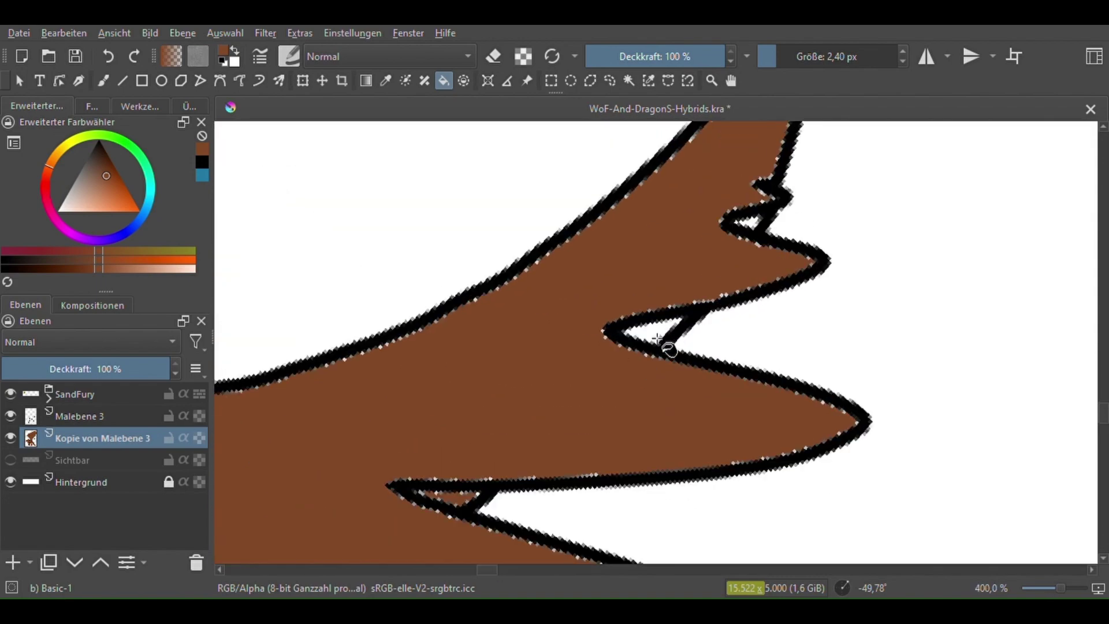
pyautogui.scroll(-2, 446, 317)
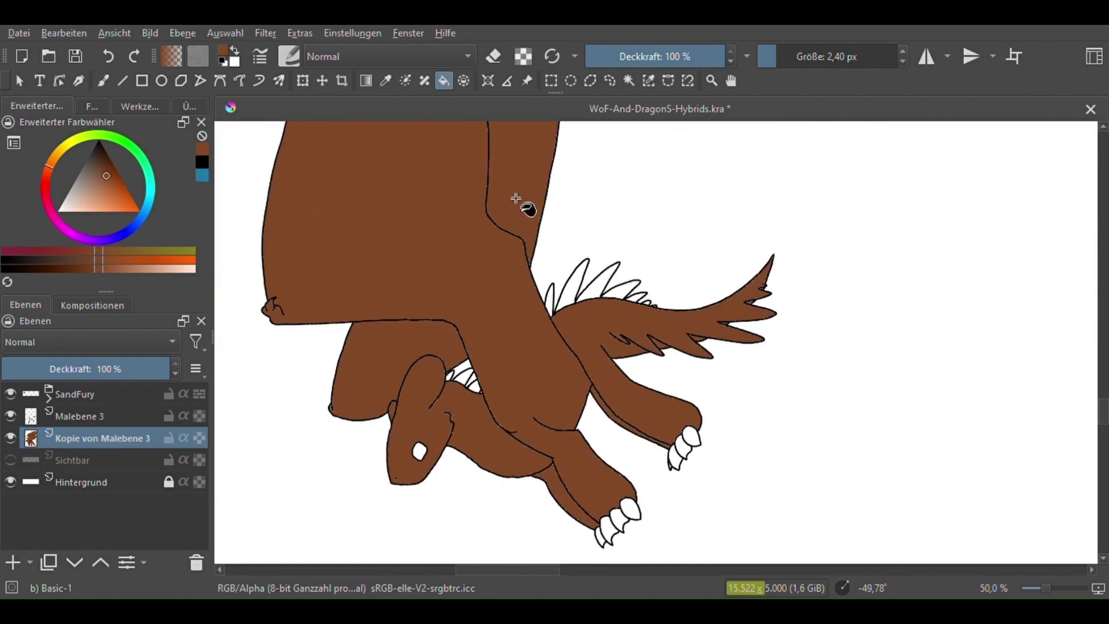
pyautogui.scroll(-2, 481, 267)
pyautogui.scroll(4, 431, 437)
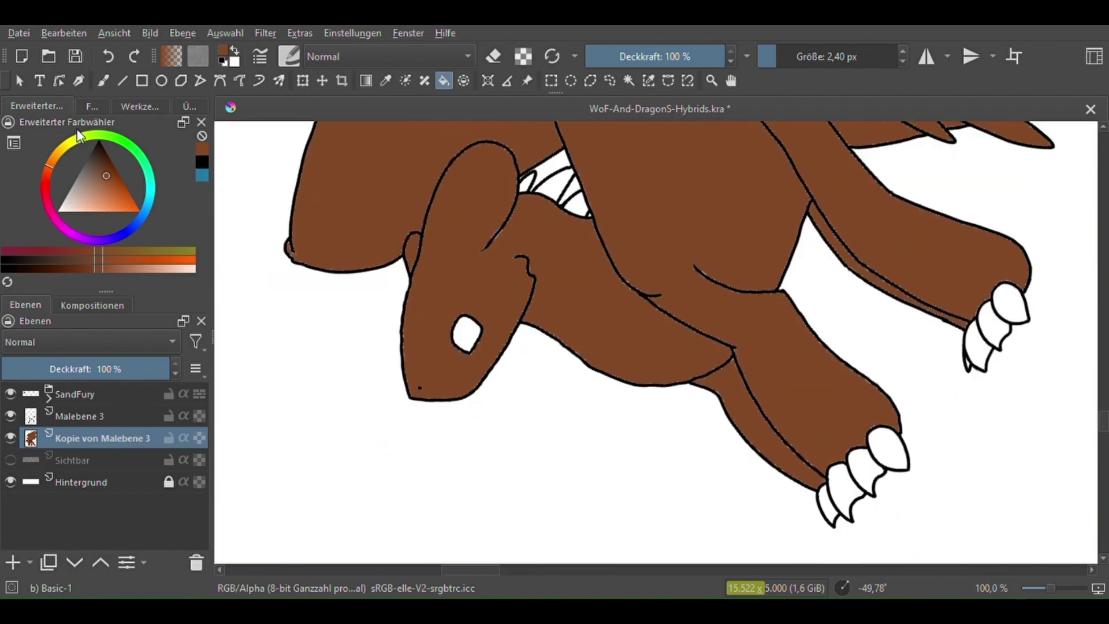
# Choose a very dark brown and fill the toes and claws of both feet
pyautogui.hscroll(3, 569, 336)
pyautogui.click(96, 156)
pyautogui.scroll(2, 571, 534)
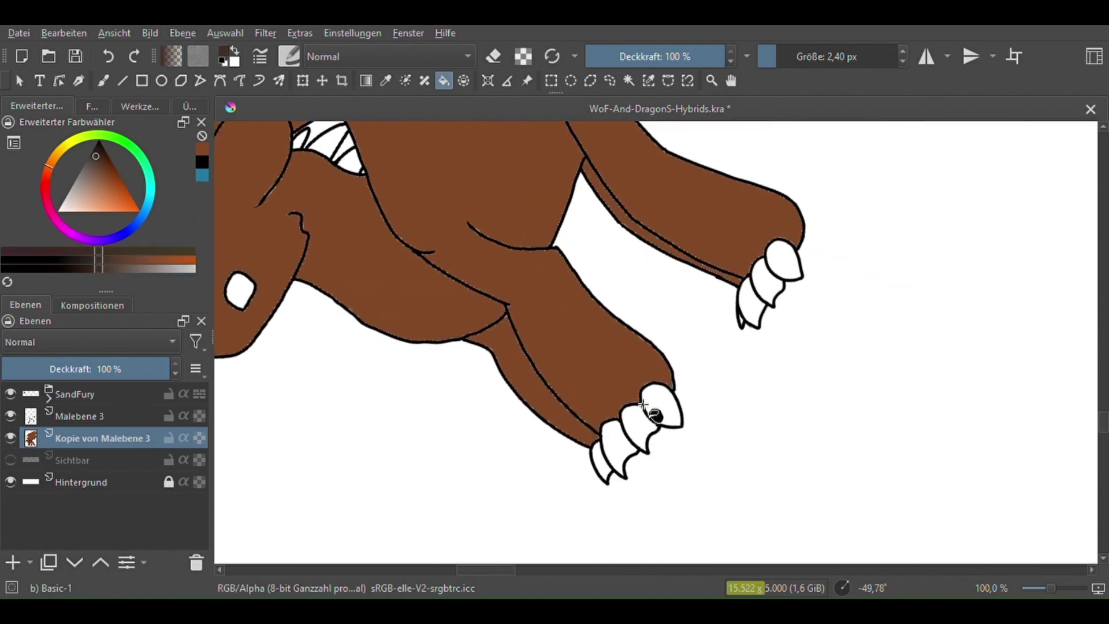
pyautogui.click(571, 534)
pyautogui.hscroll(3, 683, 277)
pyautogui.click(670, 277)
pyautogui.click(635, 323)
pyautogui.click(604, 381)
pyautogui.scroll(-2, 495, 290)
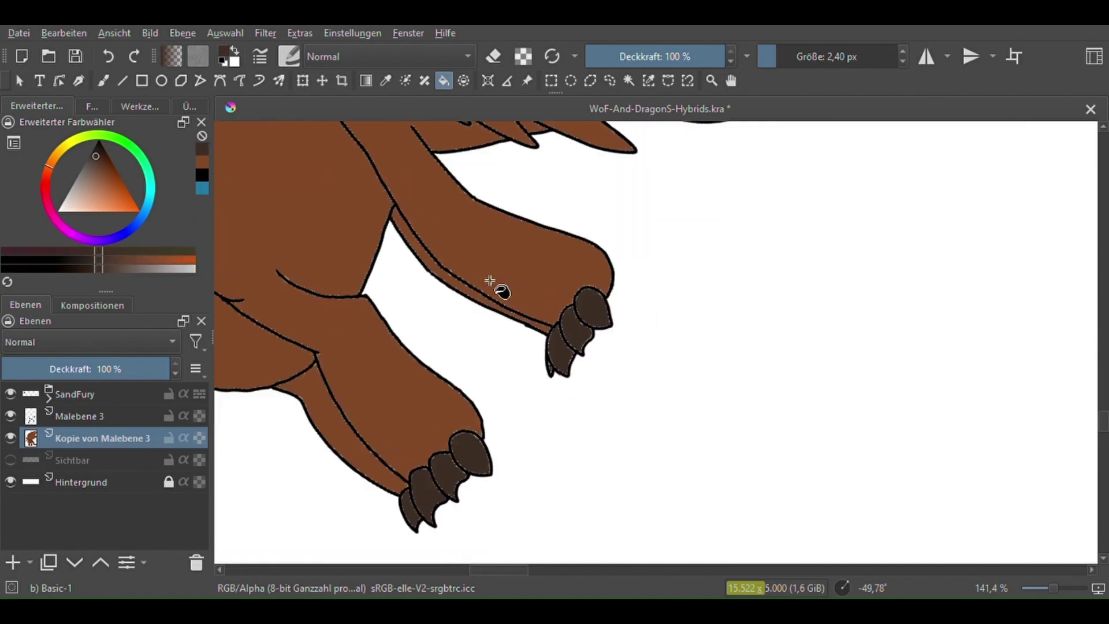
# Paint the claw at the near wing's tip dark brown with the freehand brush
pyautogui.scroll(1, 519, 325)
pyautogui.scroll(4, 341, 404)
pyautogui.scroll(2, 522, 295)
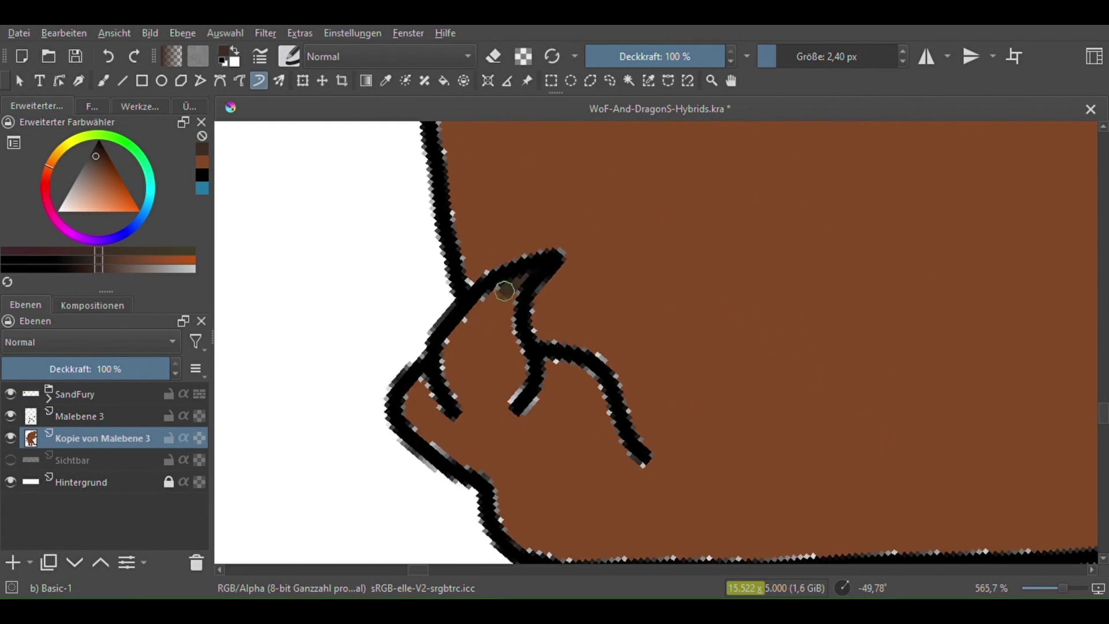
pyautogui.moveTo(451, 339)
pyautogui.mouseDown()
pyautogui.moveTo(519, 278)
pyautogui.moveTo(513, 362)
pyautogui.mouseUp()
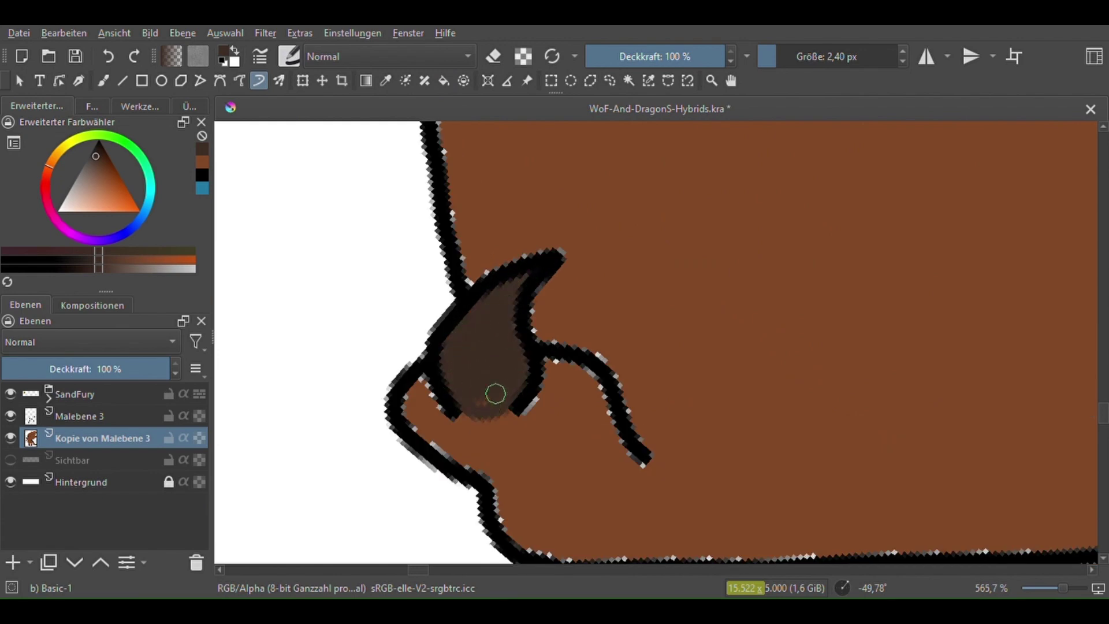
pyautogui.scroll(-8, 508, 323)
# Choose a dark red and start filling the neck spikes with the Fill tool
pyautogui.moveTo(121, 185)
pyautogui.mouseDown()
pyautogui.moveTo(105, 184)
pyautogui.moveTo(106, 169)
pyautogui.mouseUp()
pyautogui.click(443, 80)
pyautogui.scroll(5, 396, 366)
pyautogui.click(396, 366)
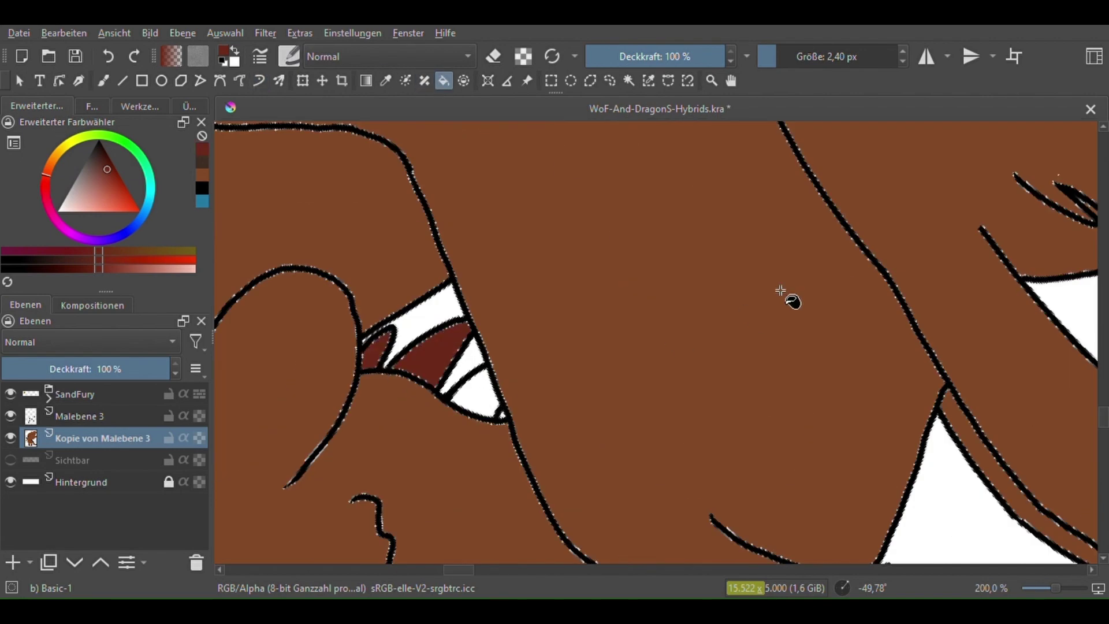
# Fill the remaining neck spikes and the row of back spikes along the tail base with dark red
pyautogui.scroll(3, 432, 301)
pyautogui.scroll(-8, 432, 301)
pyautogui.scroll(6, 520, 300)
pyautogui.click(500, 248)
pyautogui.click(569, 251)
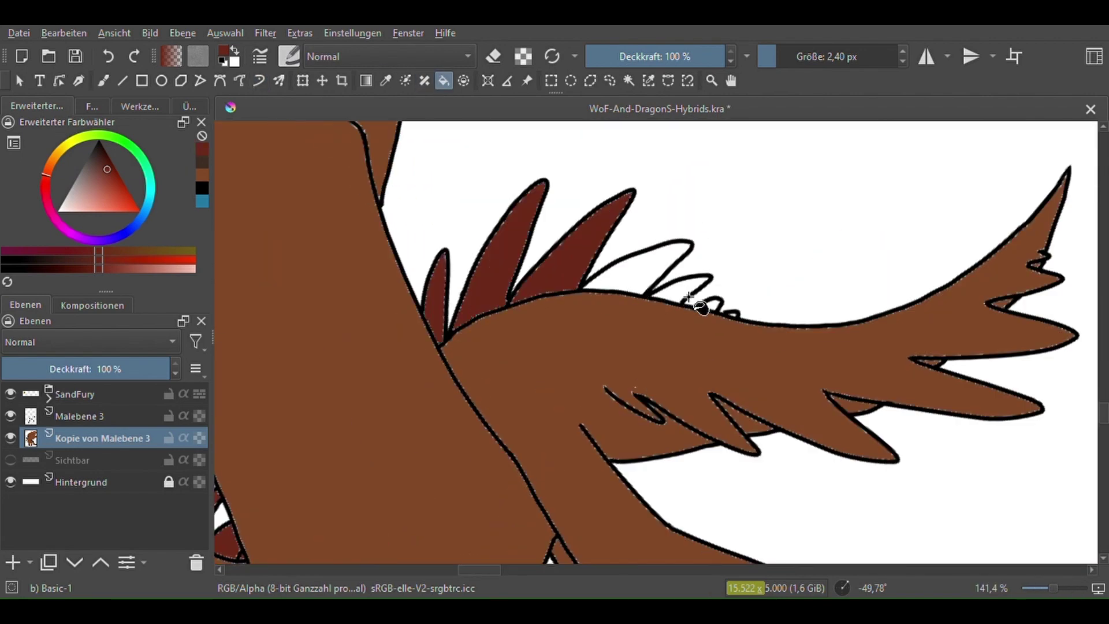
pyautogui.scroll(4, 658, 339)
pyautogui.scroll(3, 658, 339)
pyautogui.click(646, 340)
# Separate the tail's fin with a dark red line along the spike bases and fill the fin spikes dark red
pyautogui.scroll(-10, 519, 338)
pyautogui.scroll(1, 520, 323)
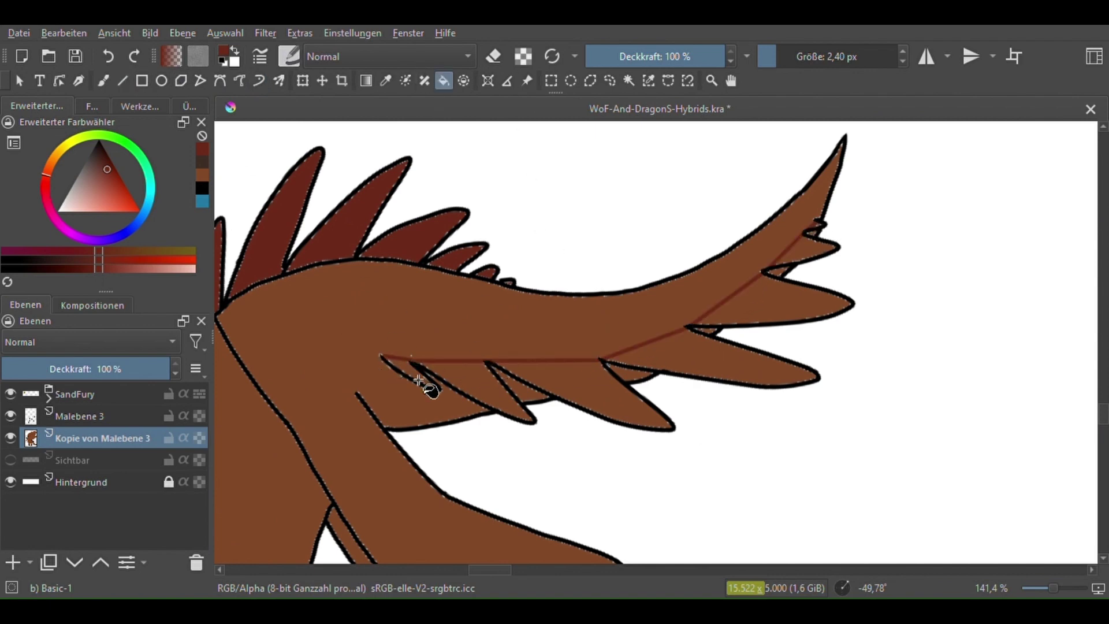
pyautogui.click(711, 346)
pyautogui.click(797, 277)
pyautogui.scroll(8, 809, 248)
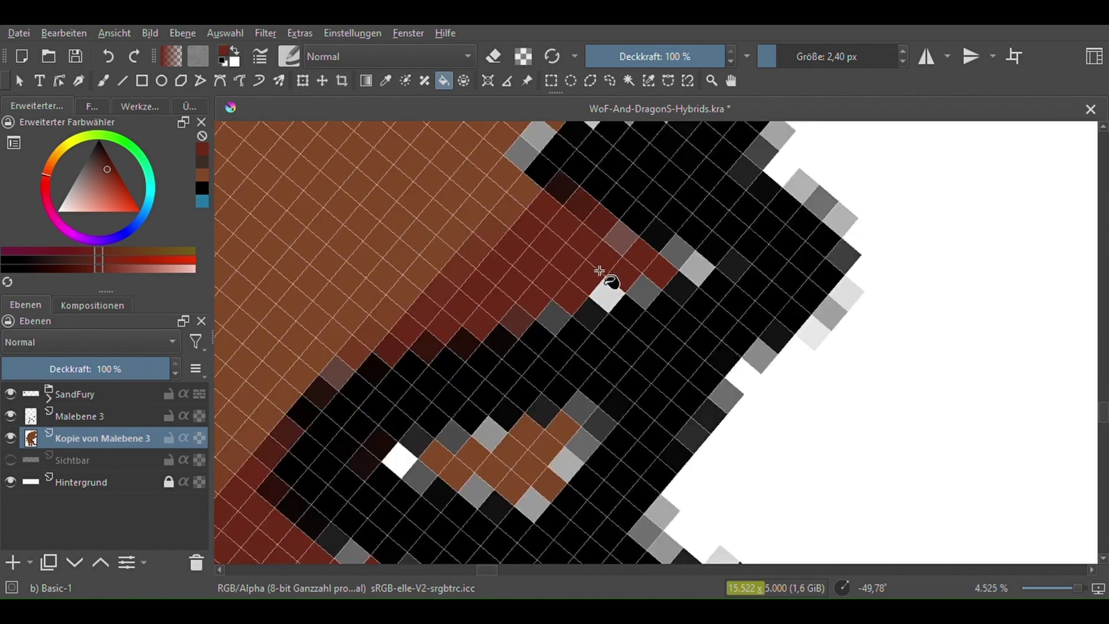
pyautogui.scroll(-10, 606, 285)
# Select the tail and hind leg area from the Malebene 3 layer and choose the Adjust Dodge brush at 600 px
pyautogui.press('pageup')
pyautogui.click(439, 329)
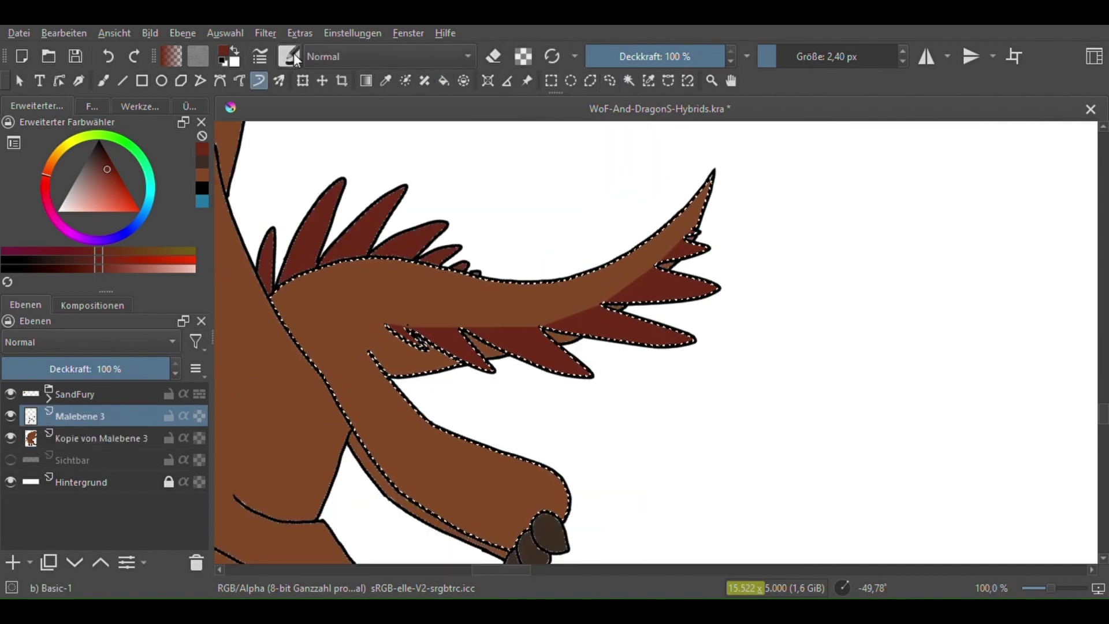
pyautogui.press('b')
pyautogui.hotkey('alt', 'shift', 'n')
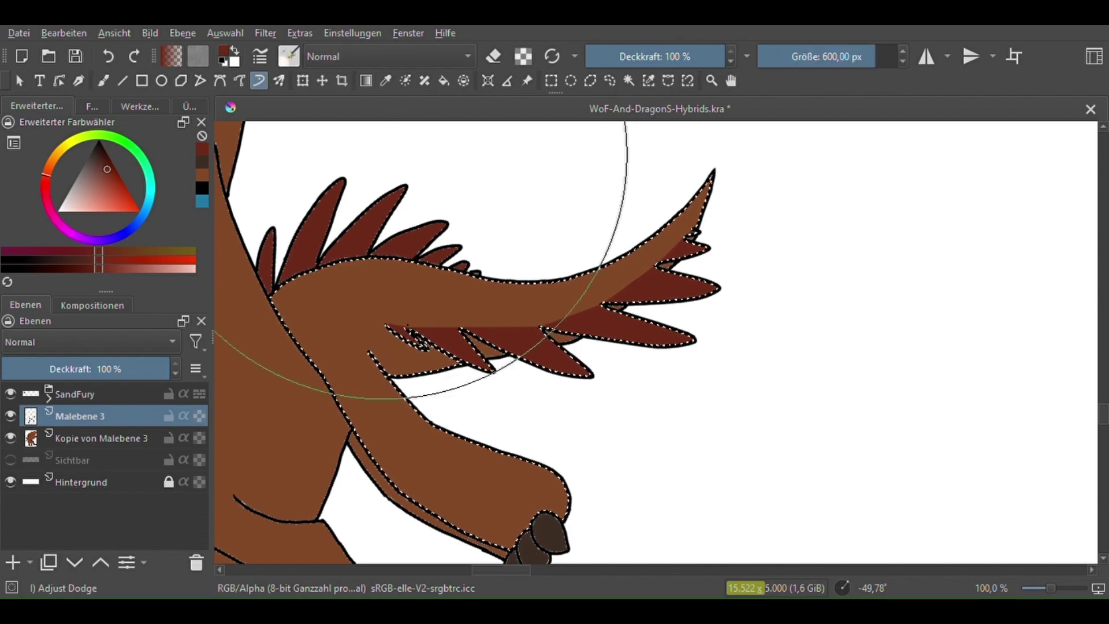
# Try softening the edge between the tail's brown and its dark red fin with the Adjust Dodge brush at about 25 px
pyautogui.moveTo(612, 193); pyautogui.dragTo(575, 193)
pyautogui.scroll(3, 404, 323)
pyautogui.moveTo(376, 329); pyautogui.dragTo(422, 341)
pyautogui.click(107, 56)
pyautogui.moveTo(809, 56); pyautogui.dragTo(799, 56)
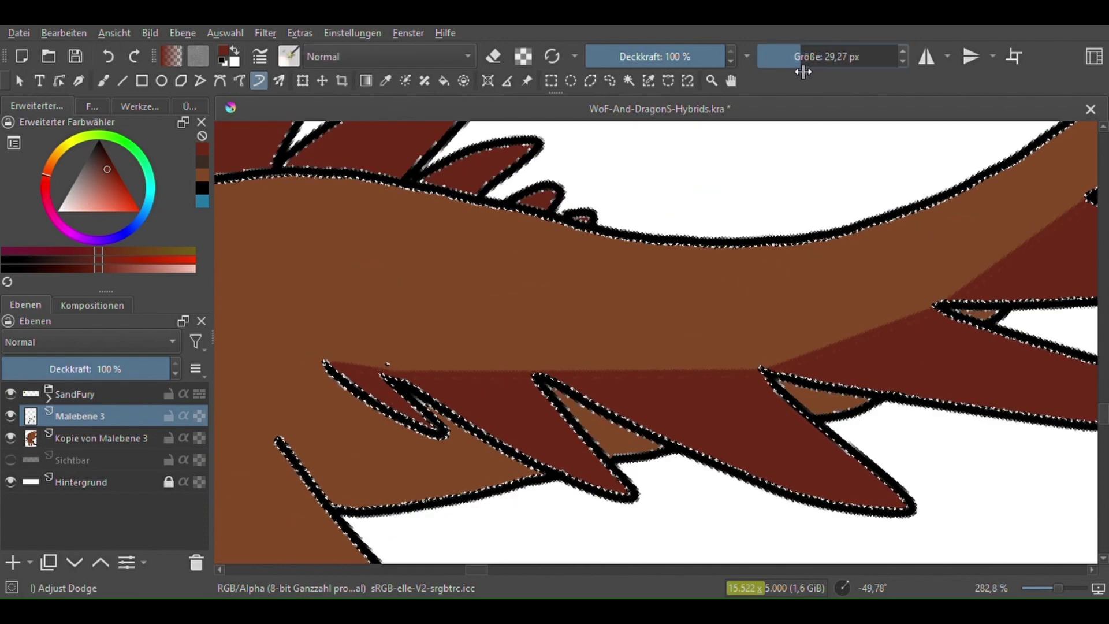
pyautogui.moveTo(370, 352)
pyautogui.mouseDown()
pyautogui.moveTo(487, 366)
pyautogui.moveTo(359, 348)
pyautogui.moveTo(832, 339)
pyautogui.mouseUp()
pyautogui.scroll(1, 458, 321)
pyautogui.moveTo(458, 322)
pyautogui.mouseDown()
pyautogui.moveTo(527, 294)
pyautogui.moveTo(414, 335)
pyautogui.mouseUp()
pyautogui.scroll(-5, 414, 335)
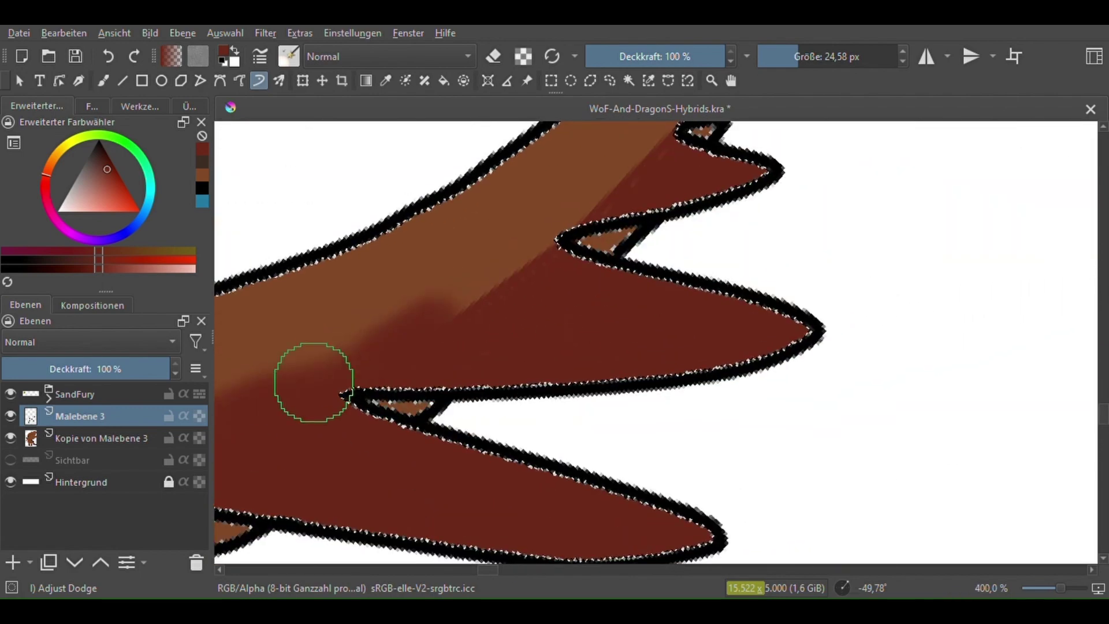
pyautogui.scroll(2, 361, 317)
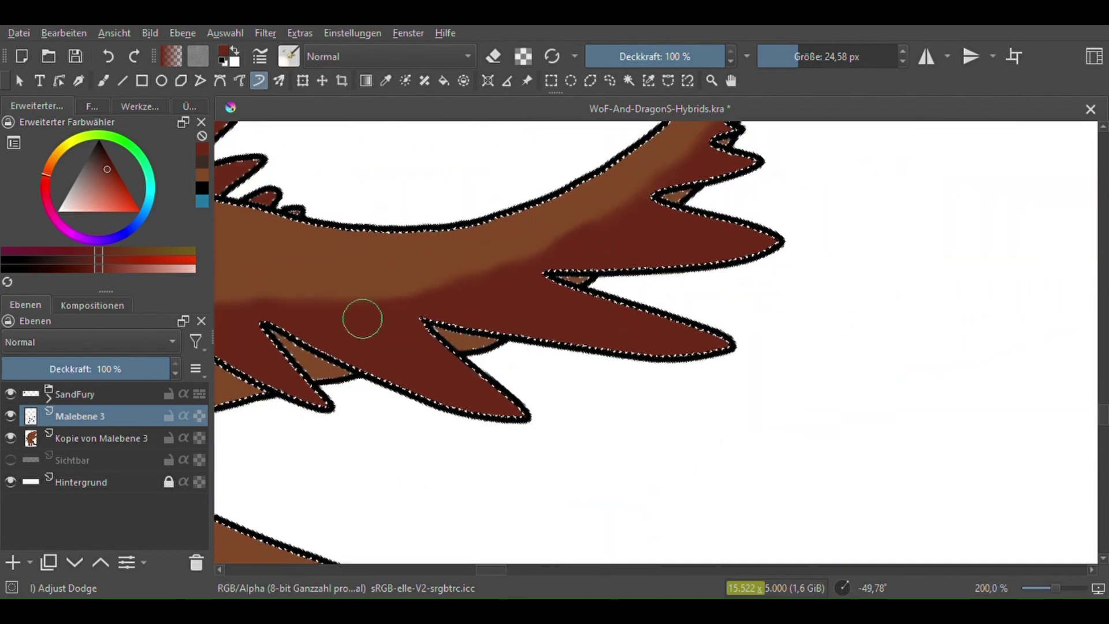
pyautogui.scroll(-5, 401, 290)
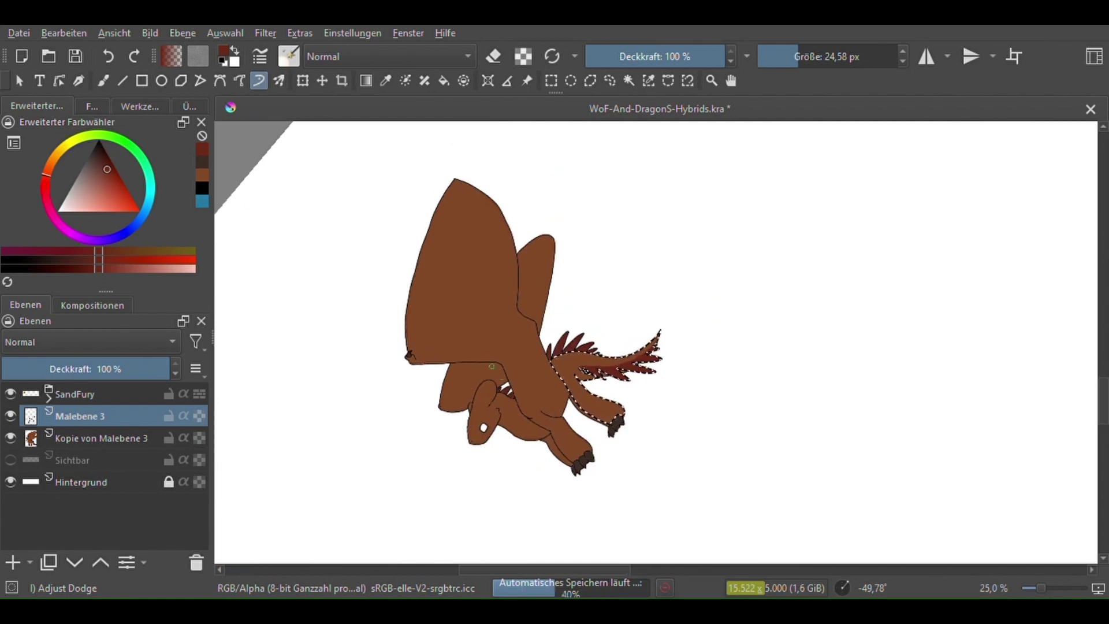
# Choose a near-black colour and the WaterC Basic Round-Fringe 02 brush
pyautogui.scroll(1, 501, 340)
pyautogui.scroll(-1, 520, 332)
pyautogui.scroll(1, 547, 320)
pyautogui.click(77, 152)
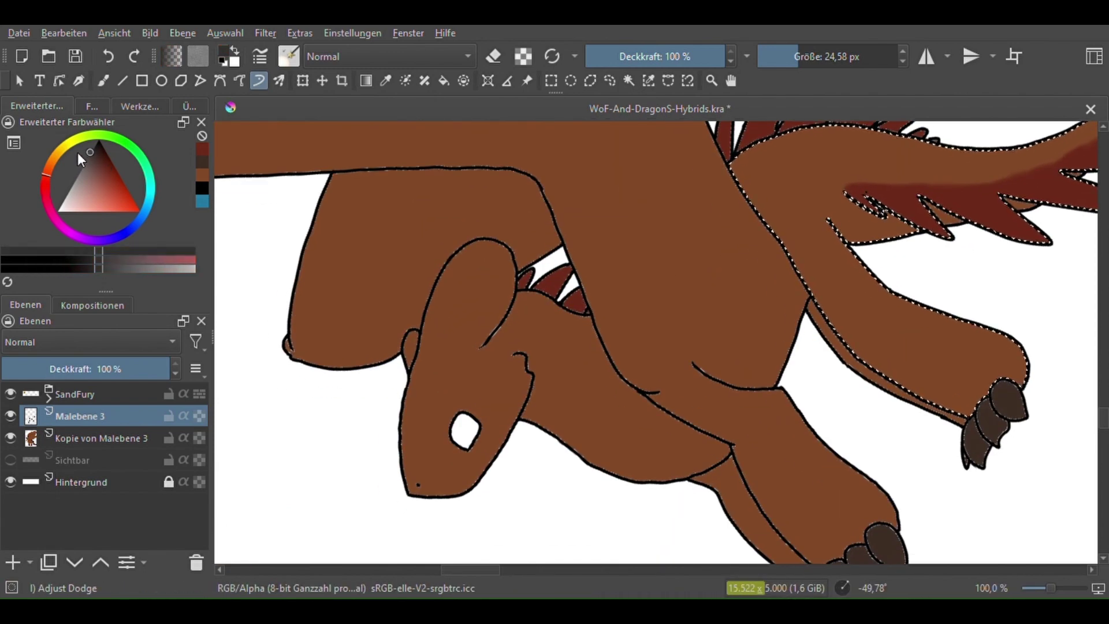
pyautogui.click(92, 148)
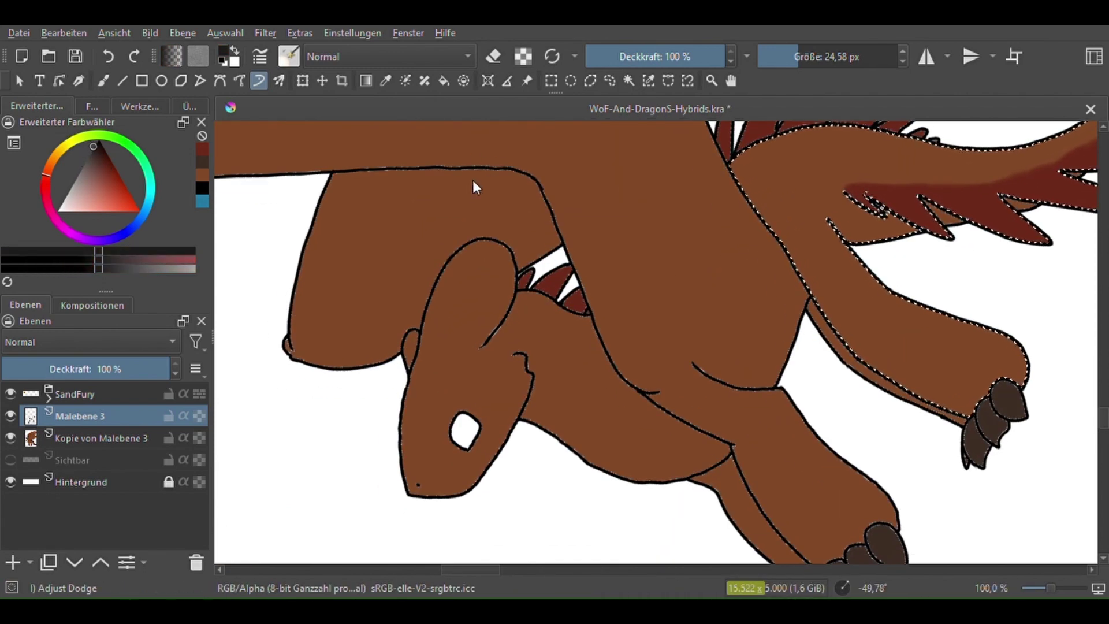
pyautogui.press('/')
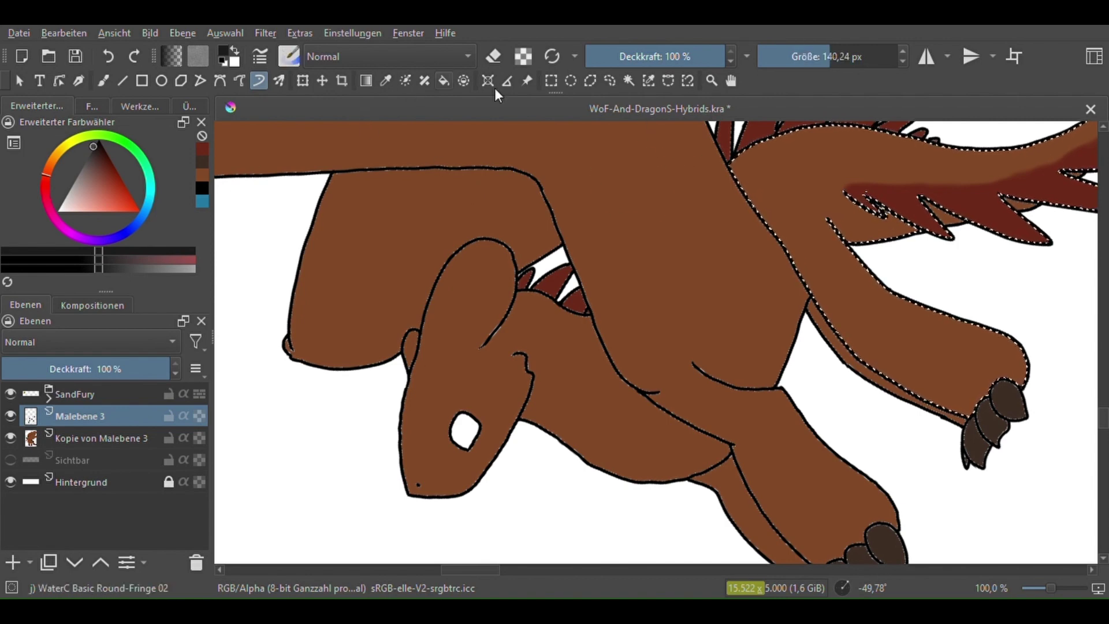
# Try selecting the large front wing from the Malebene 3 layer and undo the softening of the tail's fin edge
pyautogui.scroll(-2, 643, 297)
pyautogui.click(98, 439)
pyautogui.click(84, 416)
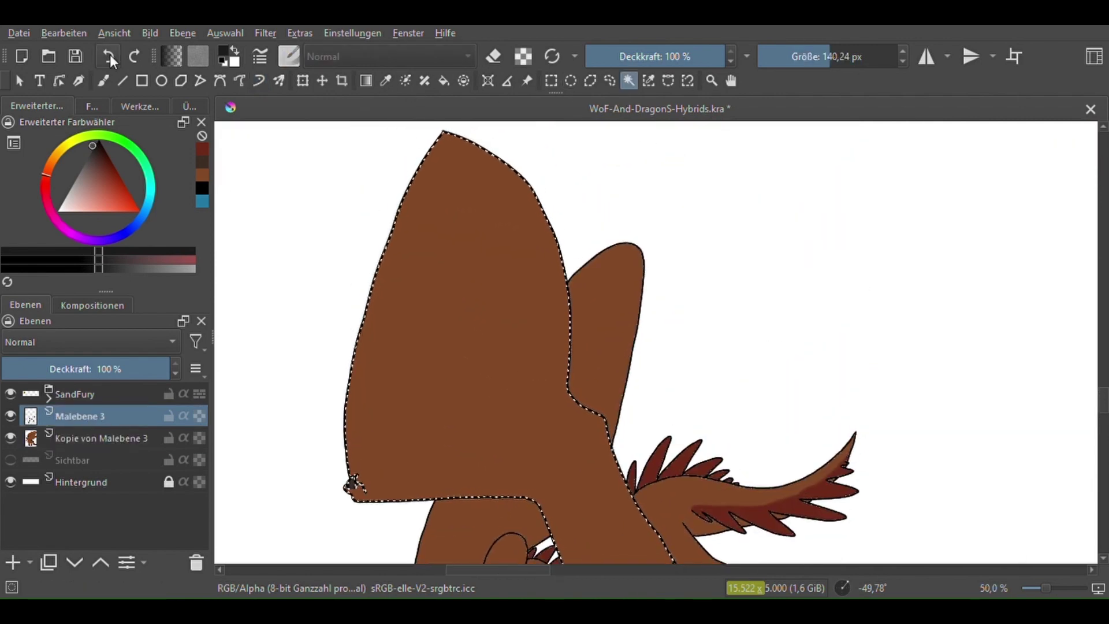
pyautogui.scroll(-1, 530, 234)
pyautogui.scroll(1, 531, 234)
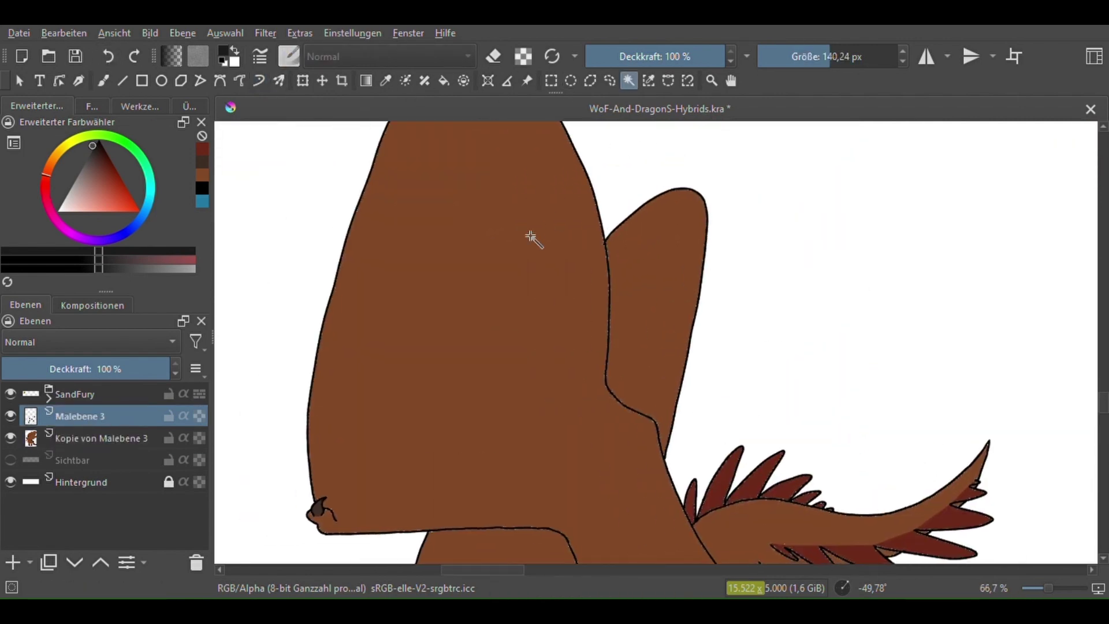
# Activate the Kopie von Malebene 3 layer, discard a test stroke on the wing, and select the head and neck area
pyautogui.keyDown('ctrl'); pyautogui.click(96, 431); pyautogui.keyUp('ctrl')
pyautogui.click(259, 81)
pyautogui.moveTo(445, 309)
pyautogui.mouseDown()
pyautogui.moveTo(483, 211)
pyautogui.moveTo(532, 235)
pyautogui.mouseUp()
pyautogui.hotkey('ctrl', 'z')
pyautogui.scroll(1, 495, 141)
pyautogui.click(649, 81)
pyautogui.click(458, 297)
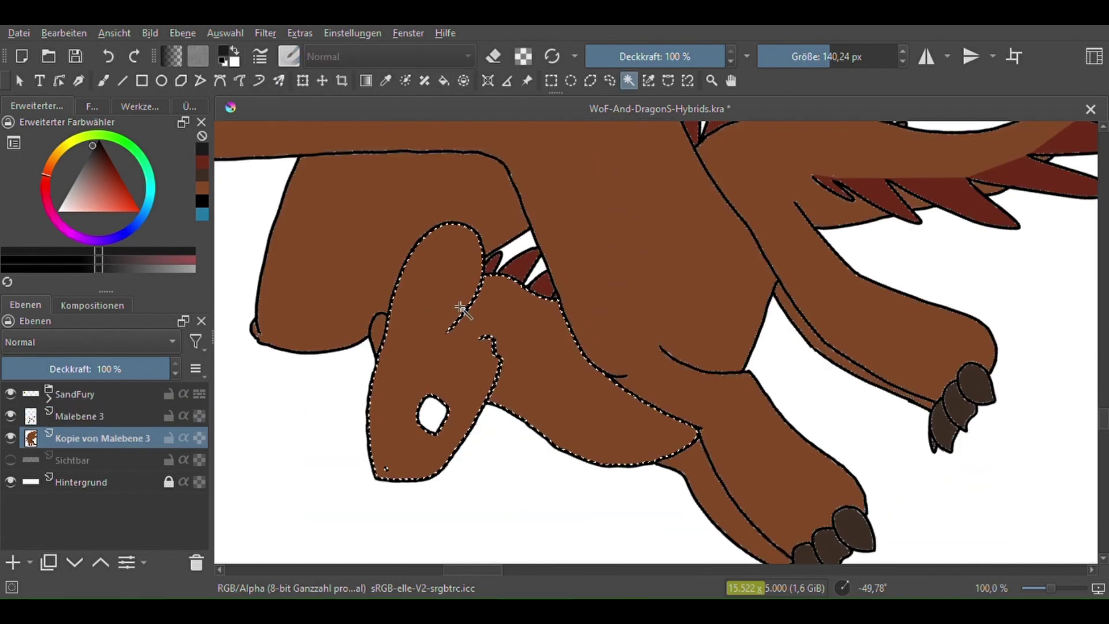
# Test the WaterC Water-Pattern, Blender Rake and WaterC Special Splats brushes on the selected head
pyautogui.press('b')
pyautogui.moveTo(440, 198); pyautogui.dragTo(380, 355)
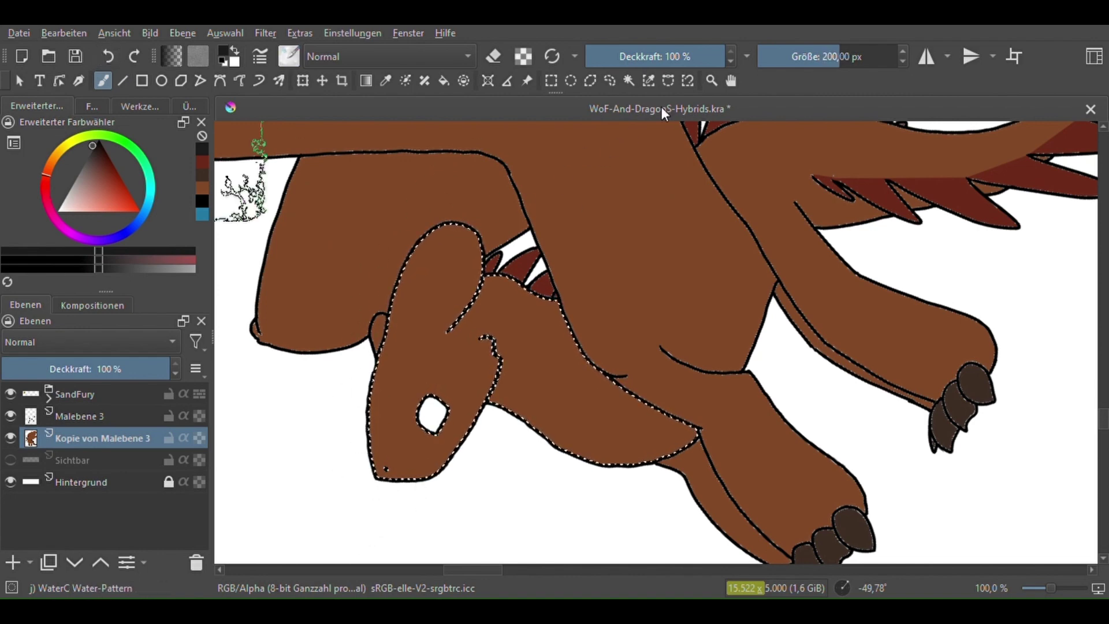
pyautogui.moveTo(450, 243); pyautogui.dragTo(399, 456)
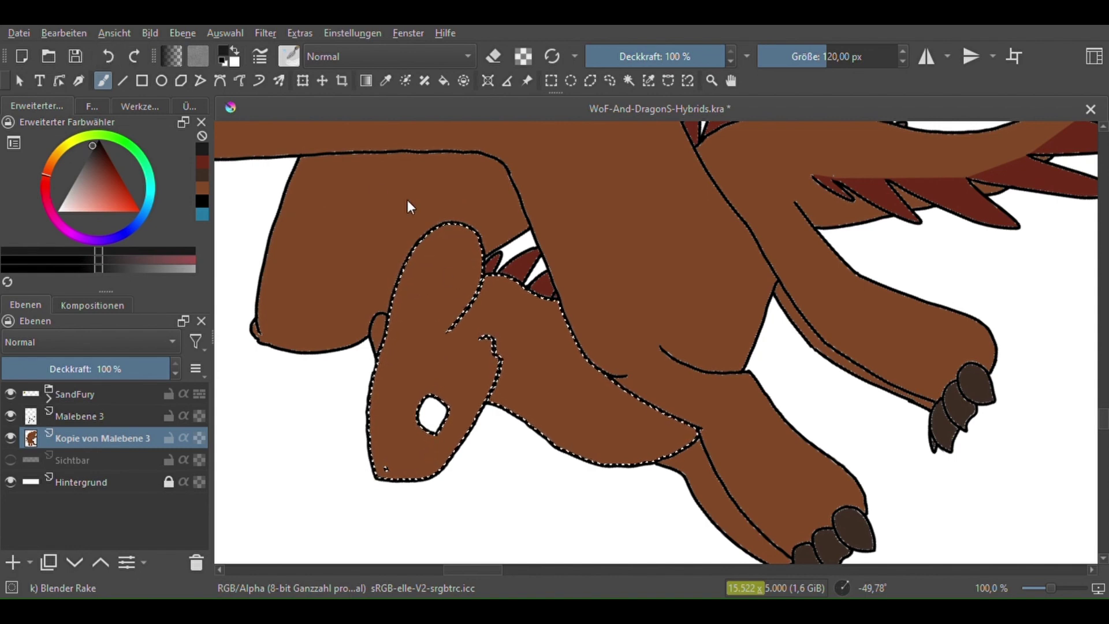
pyautogui.press(',')
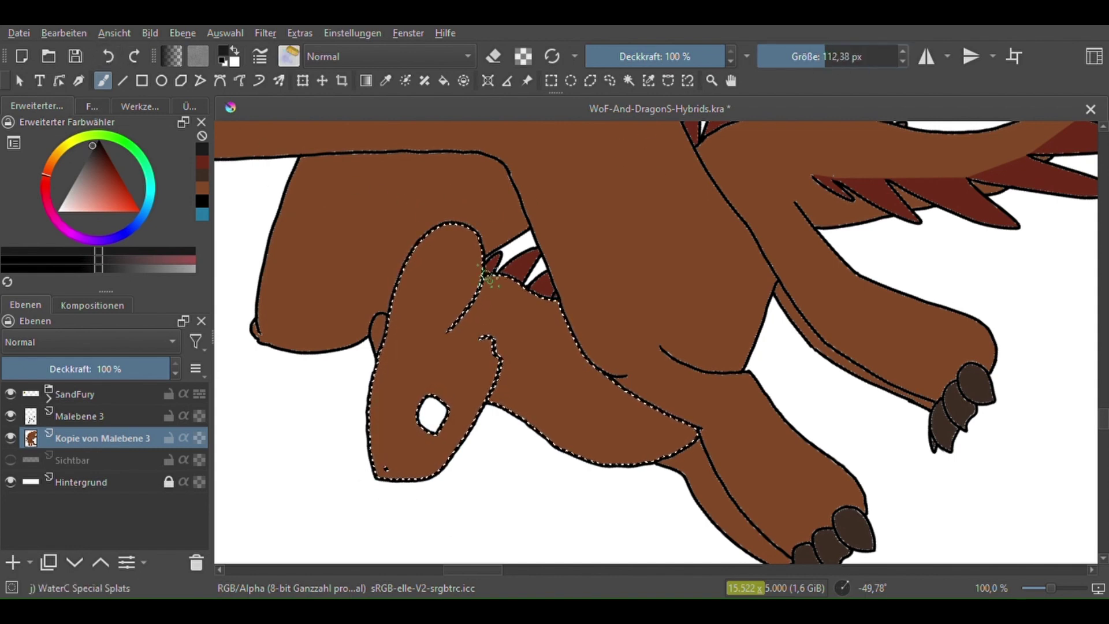
pyautogui.click(114, 56)
# Try shading the head with the Watercolor Texture brush in near-black at 220 px and in pure black, undoing the strokes
pyautogui.click(445, 266)
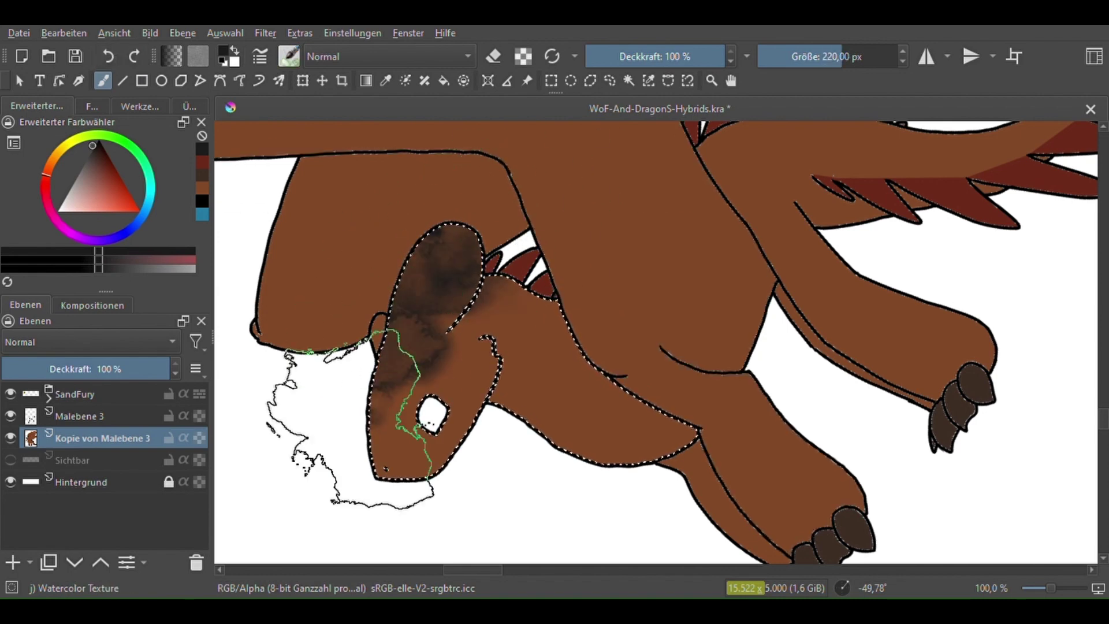
pyautogui.click(108, 56)
pyautogui.press('[')
pyautogui.press('[')
pyautogui.press('[')
pyautogui.press('[')
pyautogui.press('[')
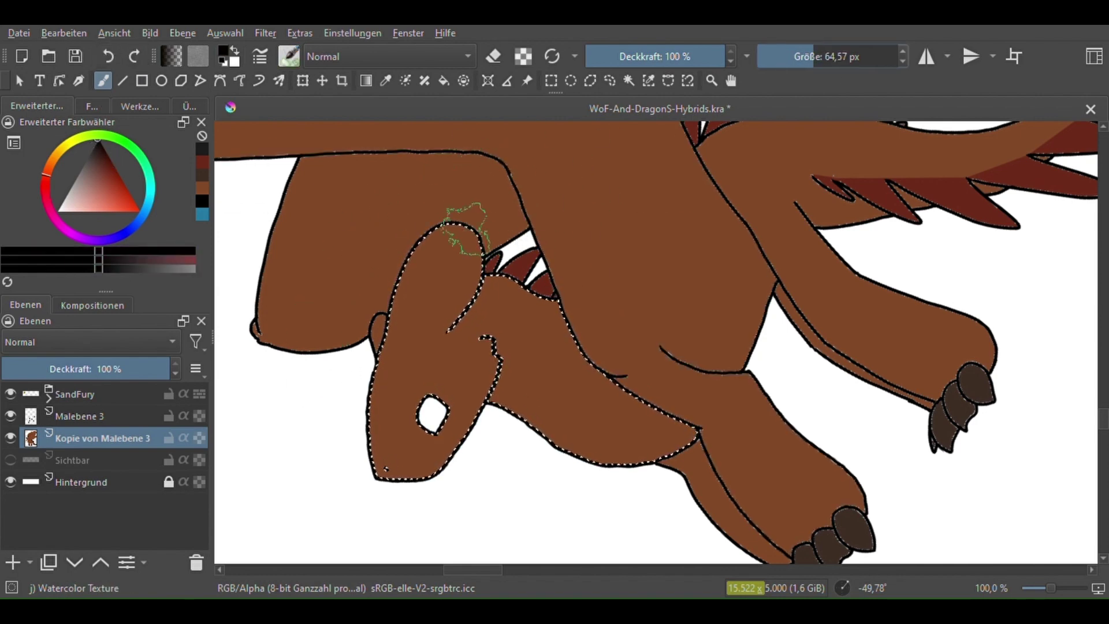
pyautogui.moveTo(458, 235)
pyautogui.mouseDown()
pyautogui.moveTo(409, 282)
pyautogui.moveTo(377, 403)
pyautogui.moveTo(458, 241)
pyautogui.moveTo(386, 291)
pyautogui.moveTo(374, 431)
pyautogui.moveTo(386, 443)
pyautogui.moveTo(420, 351)
pyautogui.moveTo(420, 273)
pyautogui.moveTo(369, 253)
pyautogui.moveTo(379, 352)
pyautogui.mouseUp()
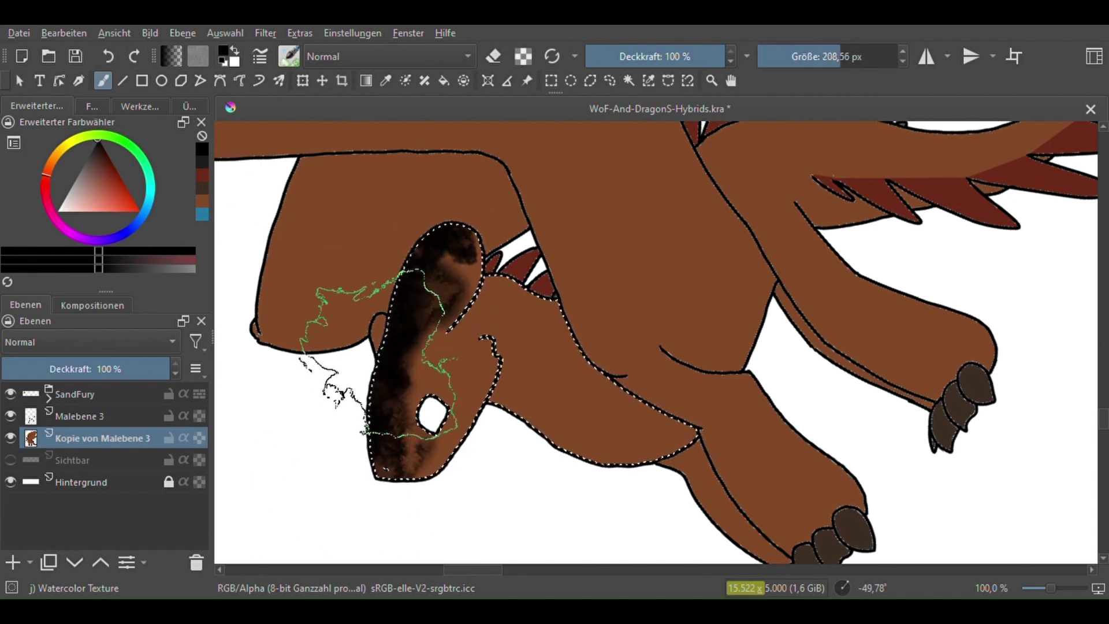
pyautogui.click(109, 52)
pyautogui.click(109, 52)
# Shade the head's outer edge in black with the Watercolor Texture brush, deepening the edge at about 26 px
pyautogui.moveTo(408, 179)
pyautogui.mouseDown()
pyautogui.moveTo(416, 502)
pyautogui.moveTo(456, 150)
pyautogui.mouseUp()
pyautogui.press('[')
pyautogui.press('[')
pyautogui.press('[')
pyautogui.press('[')
pyautogui.press('[')
pyautogui.press('[')
pyautogui.press('[')
pyautogui.press('[')
pyautogui.click(258, 81)
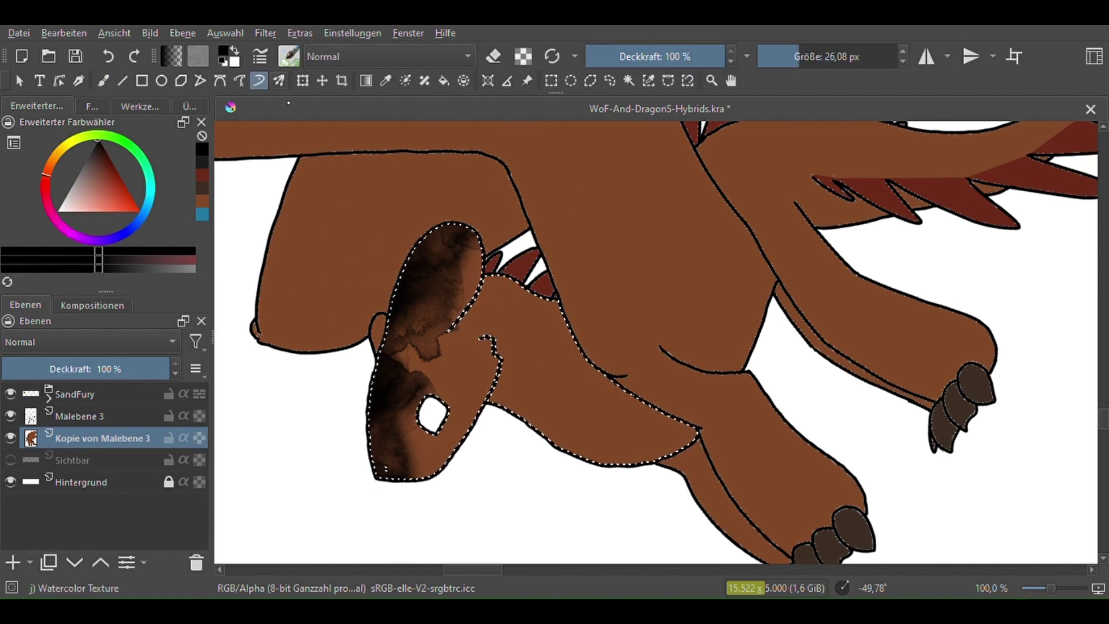
pyautogui.moveTo(384, 324)
pyautogui.mouseDown()
pyautogui.moveTo(438, 237)
pyautogui.moveTo(435, 284)
pyautogui.moveTo(376, 429)
pyautogui.mouseUp()
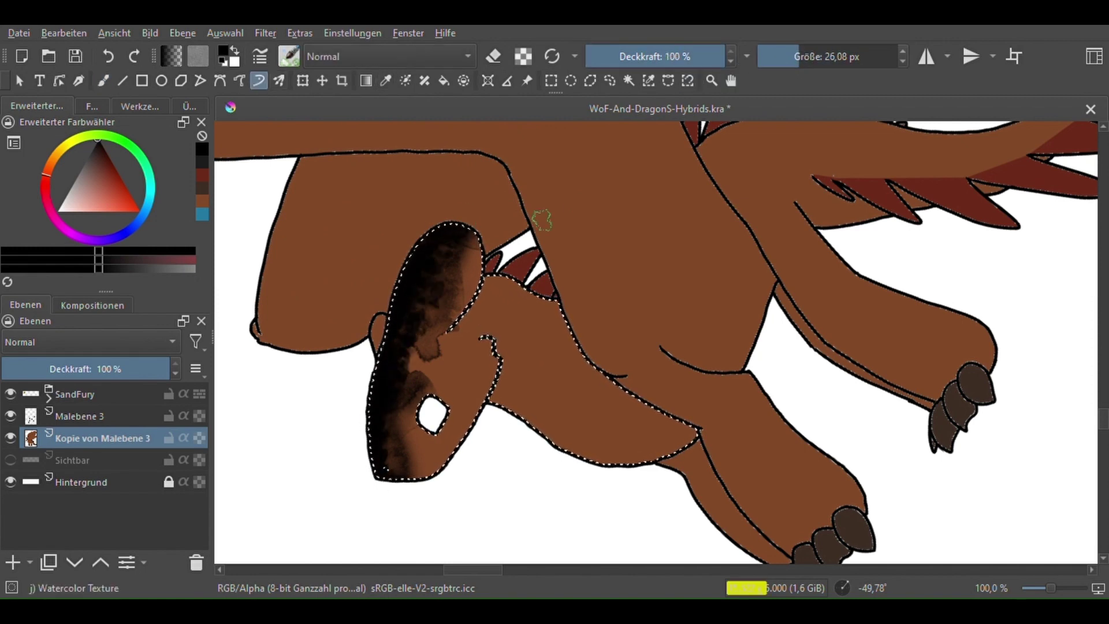
# Close the gap between the head and neck lines on Malebene 3 with a thin brown line, using Basic-1 at 2.40 px
pyautogui.scroll(2, 469, 323)
pyautogui.keyDown('ctrl'); pyautogui.click(355, 212); pyautogui.keyUp('ctrl')
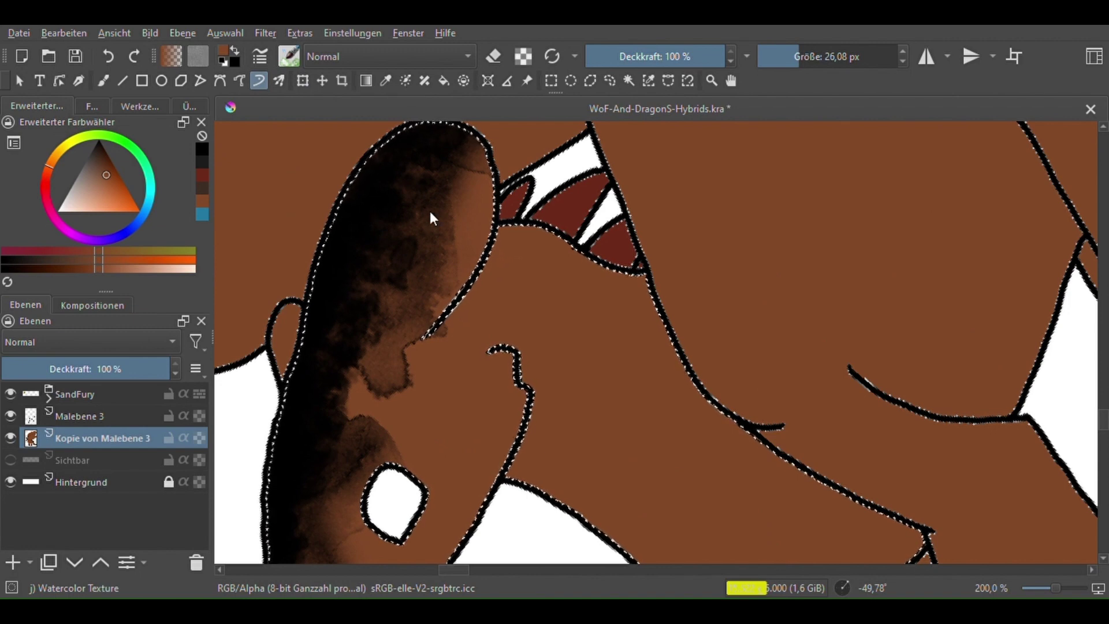
pyautogui.press('/')
pyautogui.scroll(1, 442, 300)
pyautogui.press('pageup')
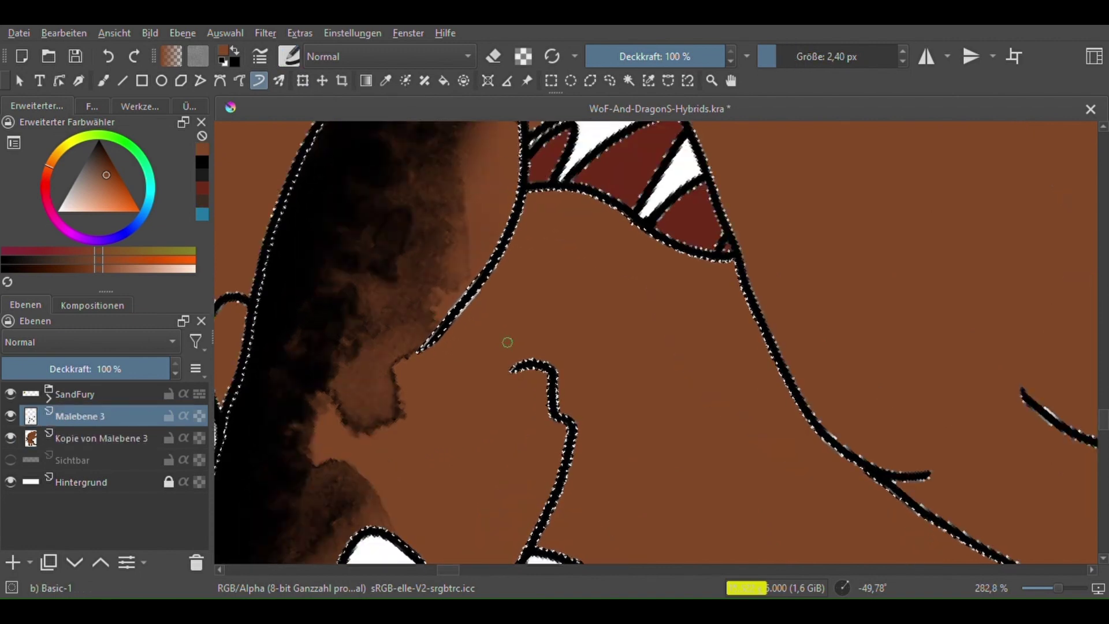
pyautogui.moveTo(511, 369); pyautogui.dragTo(425, 350)
# Select the neck separately from the head and prepare the Watercolor Texture brush in black on Kopie von Malebene 3
pyautogui.click(628, 80)
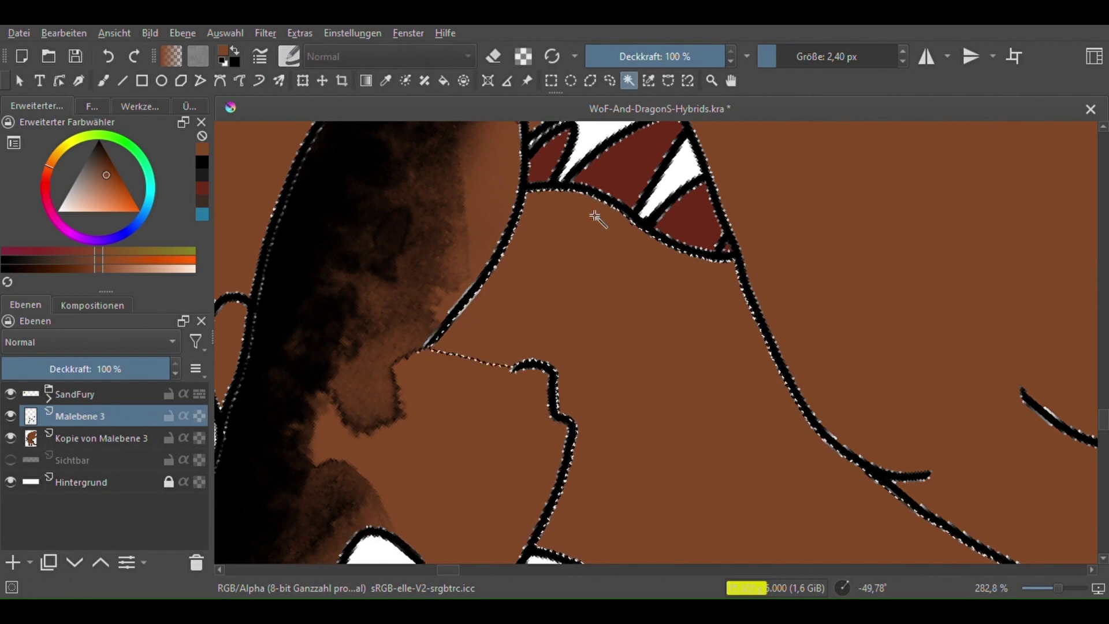
pyautogui.scroll(-1, 594, 219)
pyautogui.press('pagedown')
pyautogui.click(259, 80)
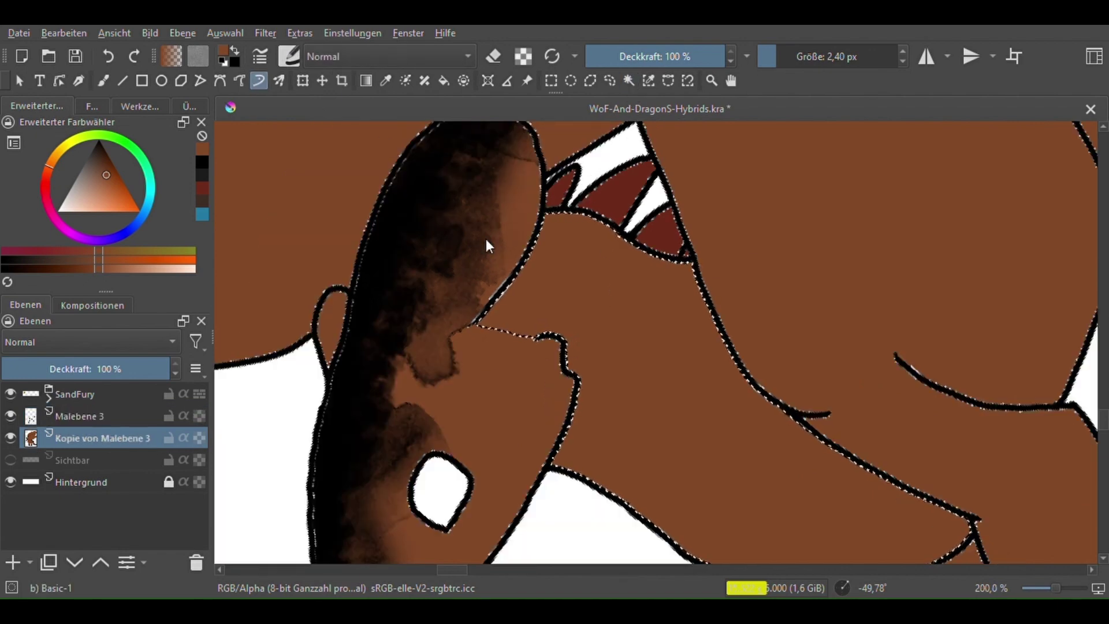
pyautogui.press('/')
pyautogui.press('x')
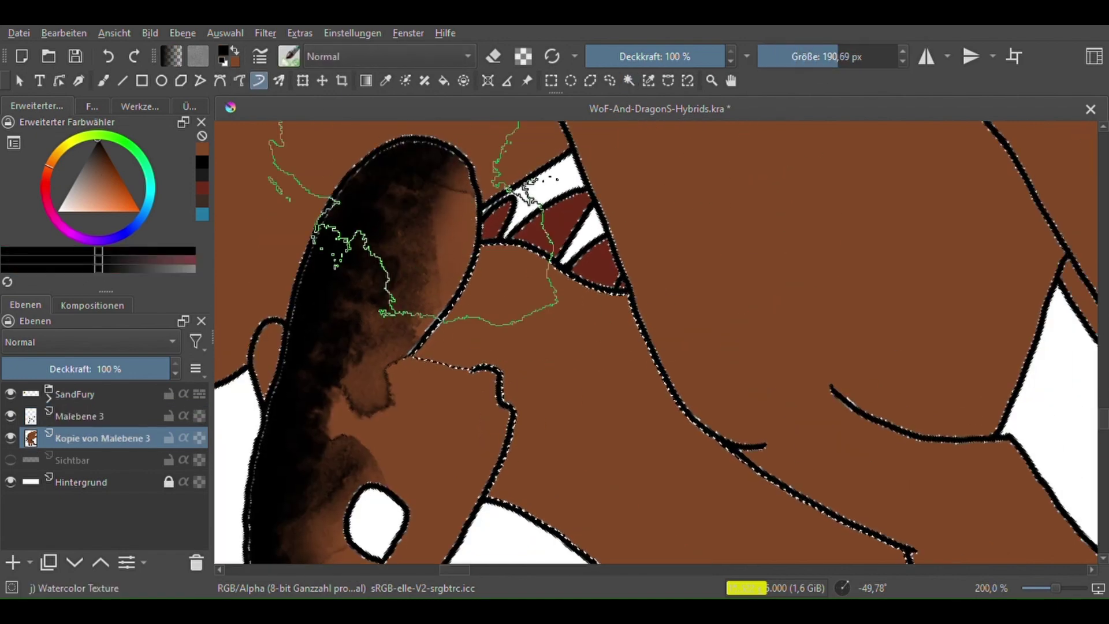
# Shade the neck's spiked edge in black at about 191 px and deepen it beside the spikes at about 47 px
pyautogui.moveTo(528, 191)
pyautogui.mouseDown()
pyautogui.moveTo(528, 249)
pyautogui.moveTo(768, 242)
pyautogui.moveTo(618, 318)
pyautogui.mouseUp()
pyautogui.hotkey('ctrl', 'z')
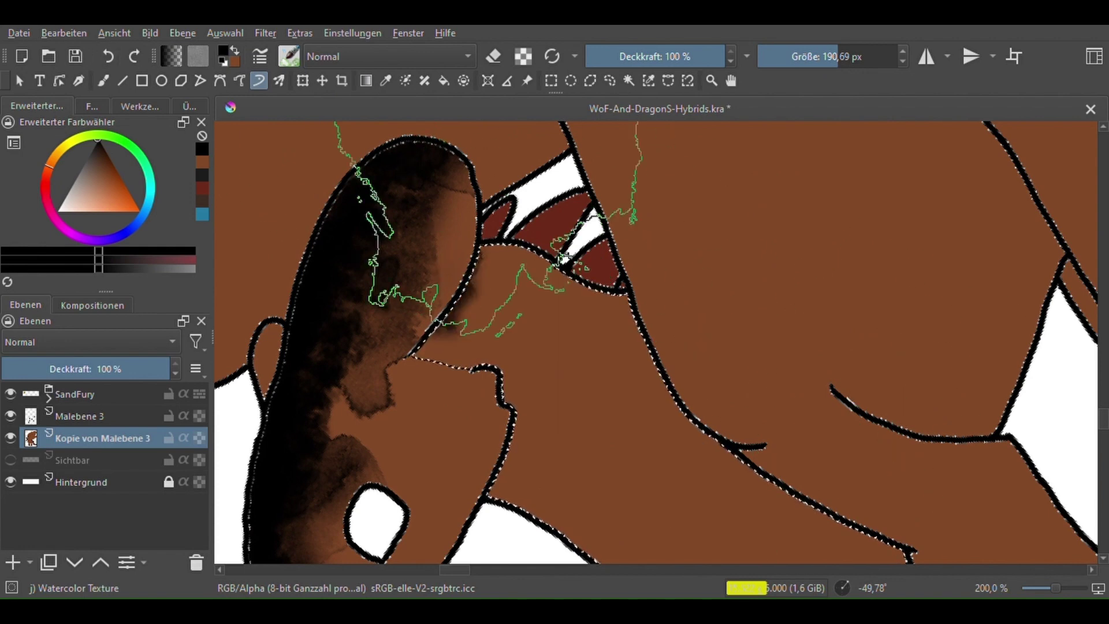
pyautogui.moveTo(563, 257)
pyautogui.mouseDown()
pyautogui.moveTo(462, 242)
pyautogui.moveTo(652, 243)
pyautogui.mouseUp()
pyautogui.press('[')
pyautogui.press('[')
pyautogui.press('[')
pyautogui.press('[')
pyautogui.press('[')
pyautogui.moveTo(631, 309); pyautogui.dragTo(606, 298)
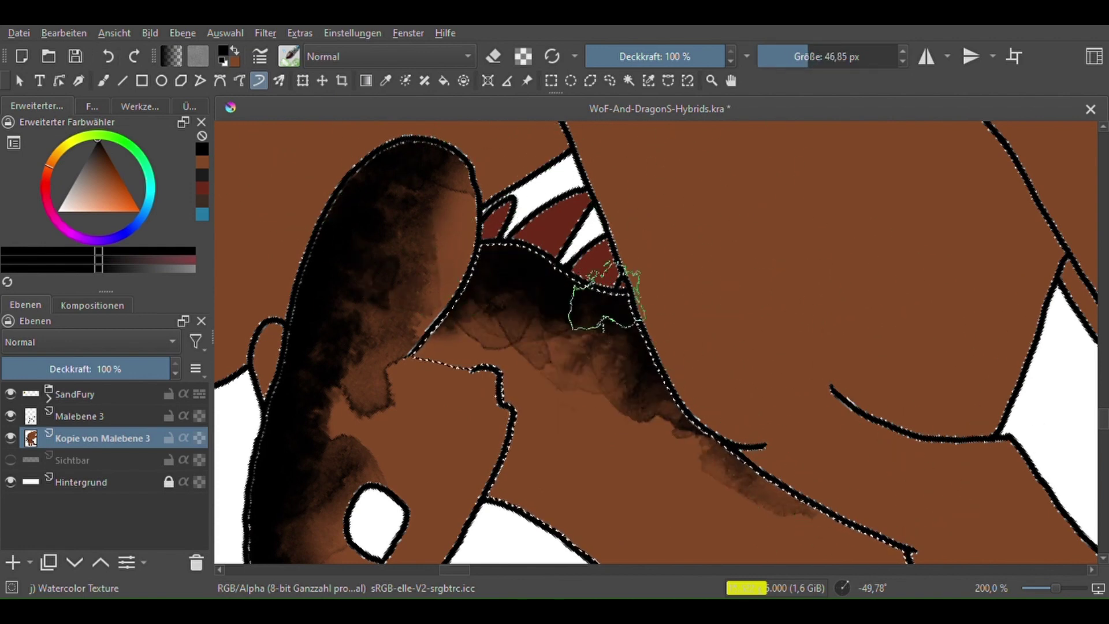
# Select the front wing and body area and shade the wing and shoulder in black with a brush of about 462 px
pyautogui.scroll(-4, 606, 297)
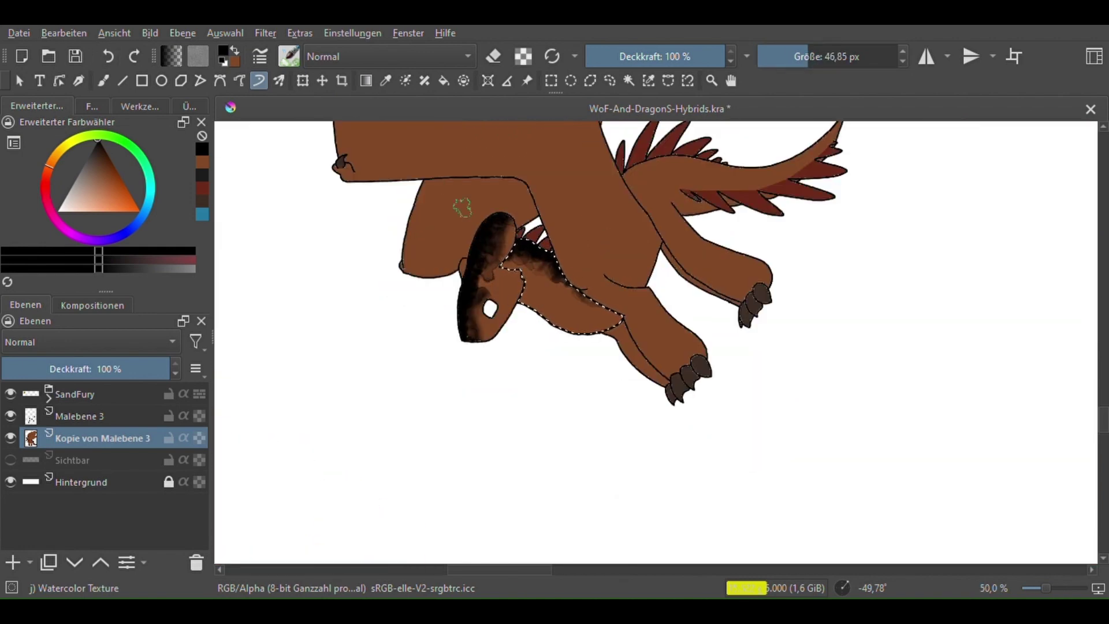
pyautogui.scroll(-2, 471, 231)
pyautogui.press('w')
pyautogui.click(259, 80)
pyautogui.moveTo(421, 173)
pyautogui.mouseDown()
pyautogui.moveTo(421, 240)
pyautogui.moveTo(404, 260)
pyautogui.mouseUp()
pyautogui.click(108, 56)
pyautogui.moveTo(322, 173)
pyautogui.mouseDown()
pyautogui.moveTo(440, 179)
pyautogui.moveTo(386, 216)
pyautogui.moveTo(422, 190)
pyautogui.moveTo(629, 258)
pyautogui.mouseUp()
pyautogui.click(108, 56)
pyautogui.moveTo(877, 62); pyautogui.dragTo(865, 61)
pyautogui.moveTo(444, 222); pyautogui.dragTo(531, 321)
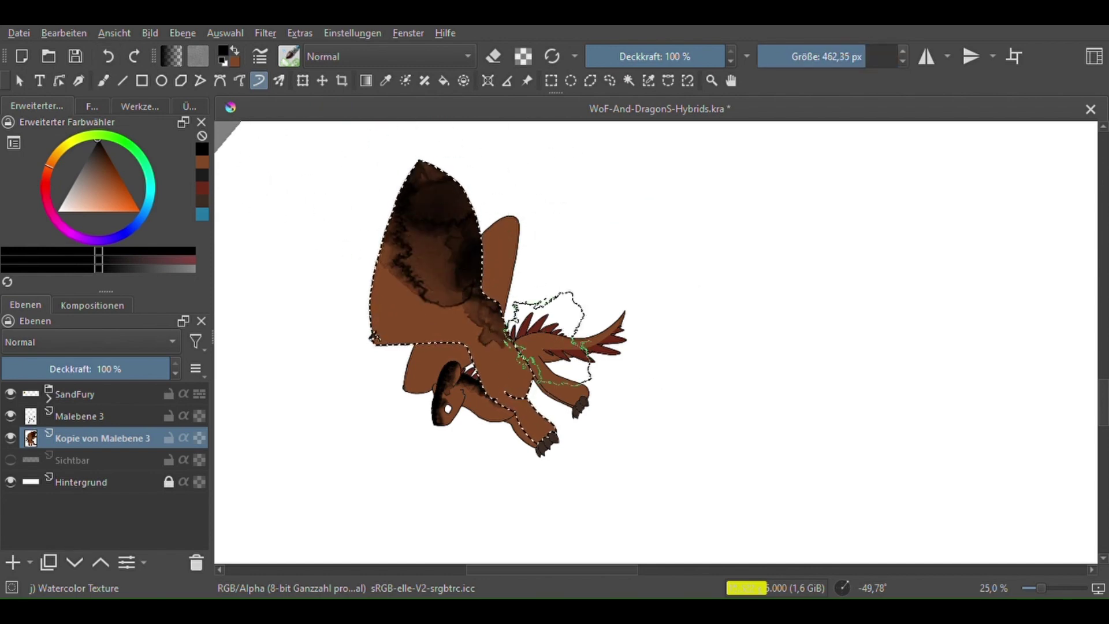
# Select both visible parts of the rear wing in turn and shade them in black at 65 % opacity
pyautogui.click(103, 81)
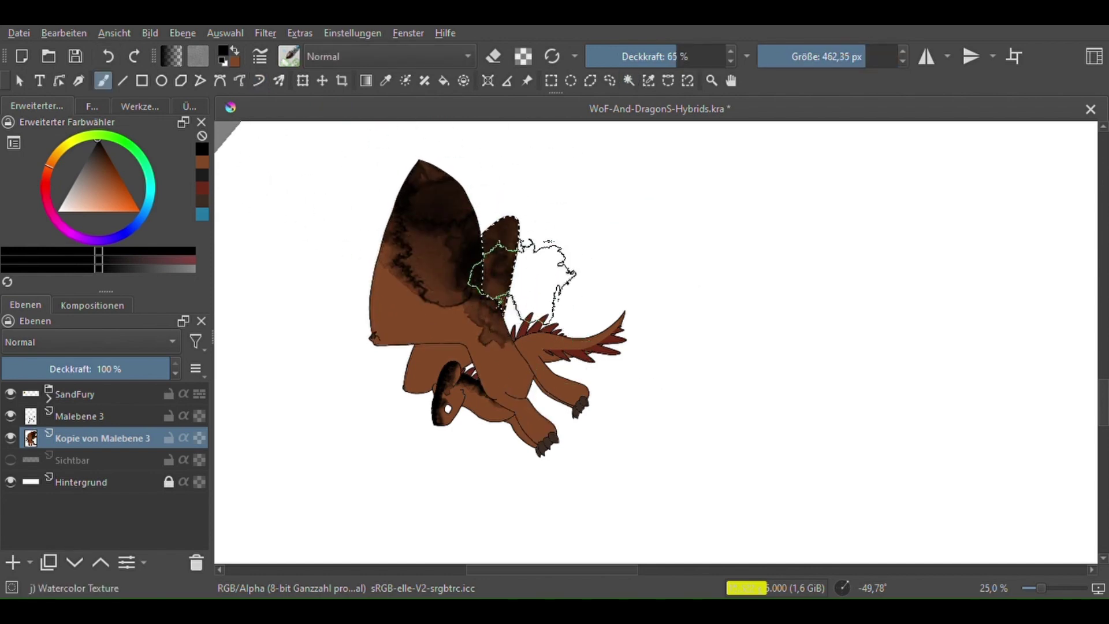
pyautogui.hotkey('ctrl', 'r')
pyautogui.click(103, 81)
pyautogui.scroll(-1, 593, 262)
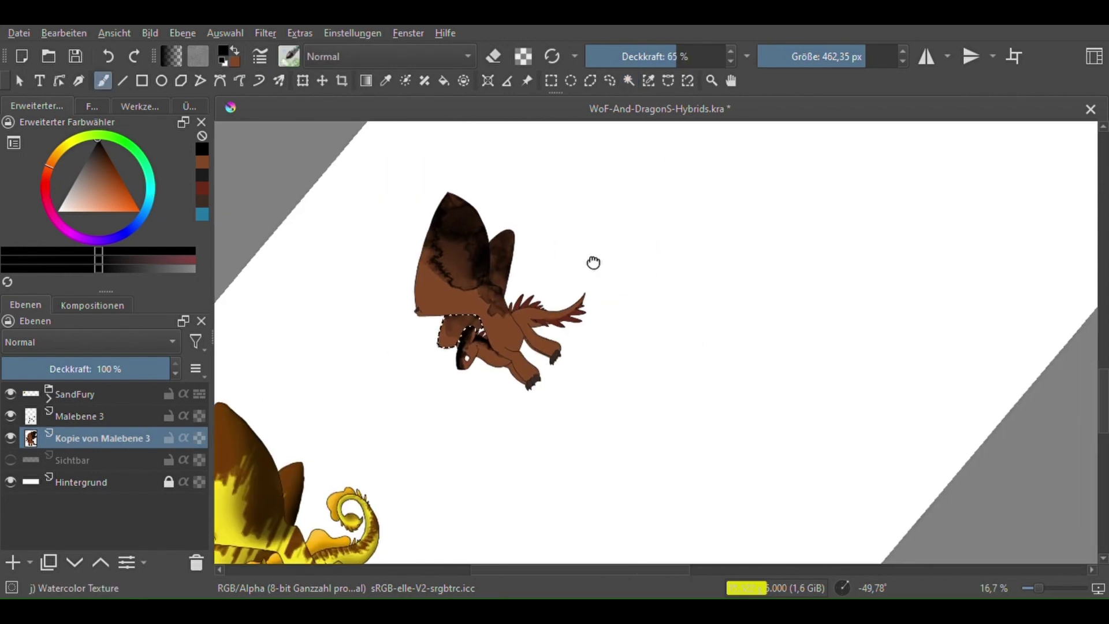
# Select the tail and hind leg and shade the tail's upper edge in black at full opacity with brushes of about 90 and 54 px
pyautogui.scroll(4, 553, 299)
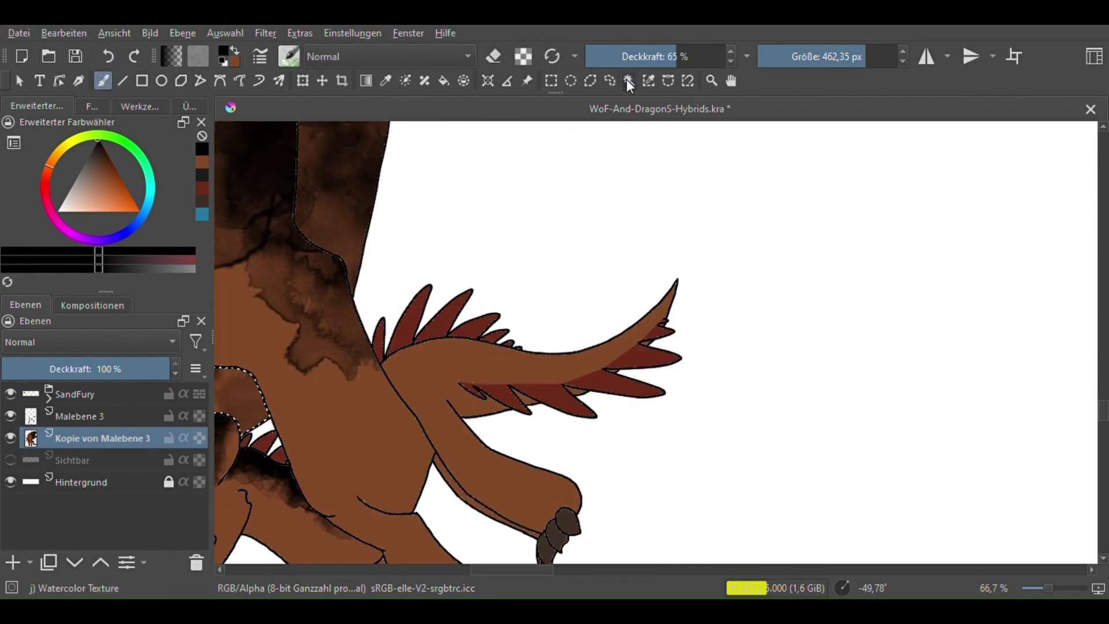
pyautogui.hotkey('shift', 'f')
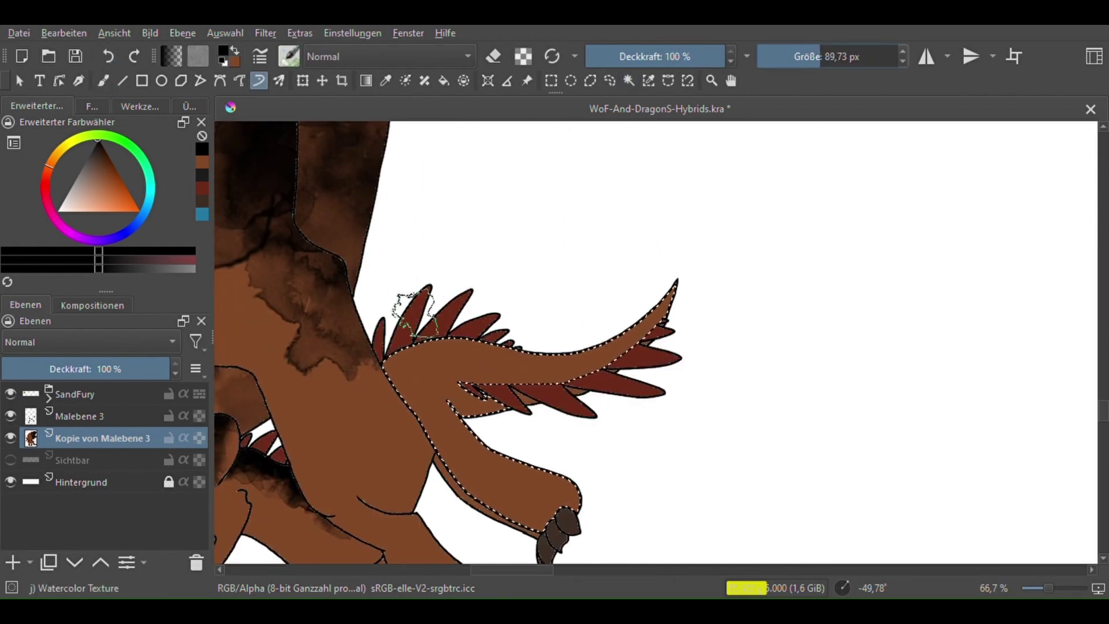
pyautogui.moveTo(602, 335)
pyautogui.mouseDown()
pyautogui.moveTo(633, 308)
pyautogui.moveTo(543, 340)
pyautogui.moveTo(399, 354)
pyautogui.mouseUp()
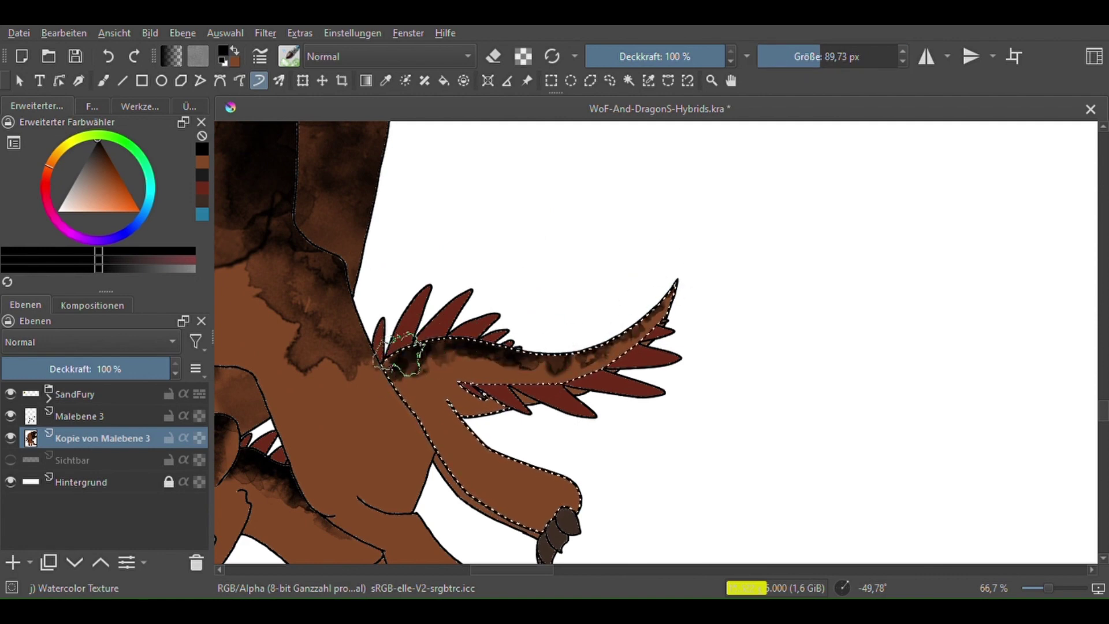
pyautogui.scroll(2, 458, 372)
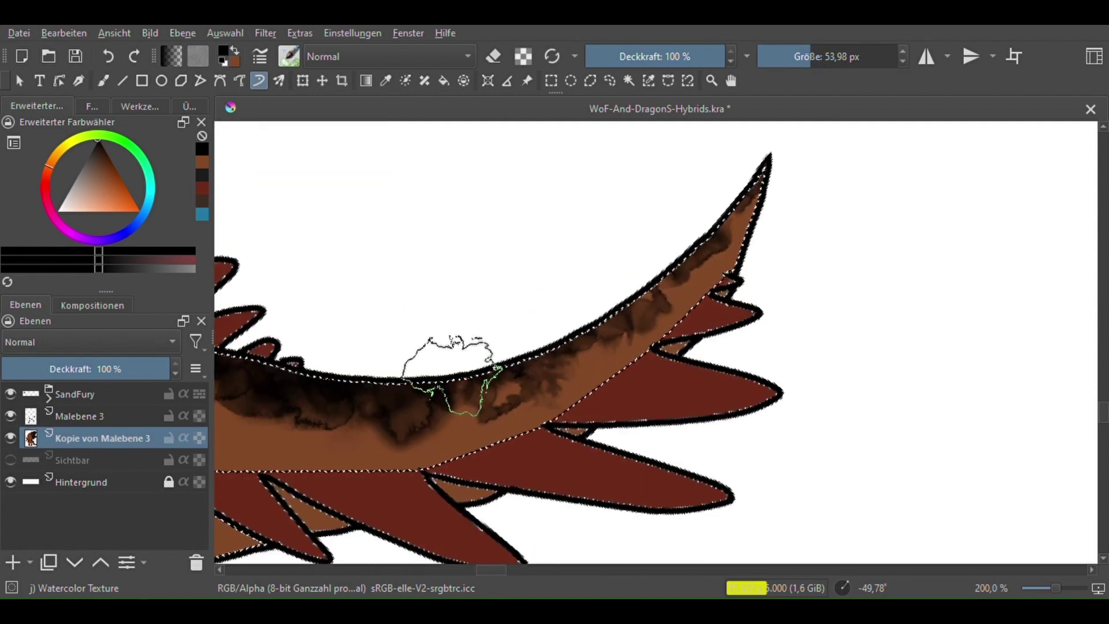
pyautogui.scroll(-1, 433, 366)
pyautogui.scroll(1, 421, 371)
pyautogui.scroll(-1, 269, 415)
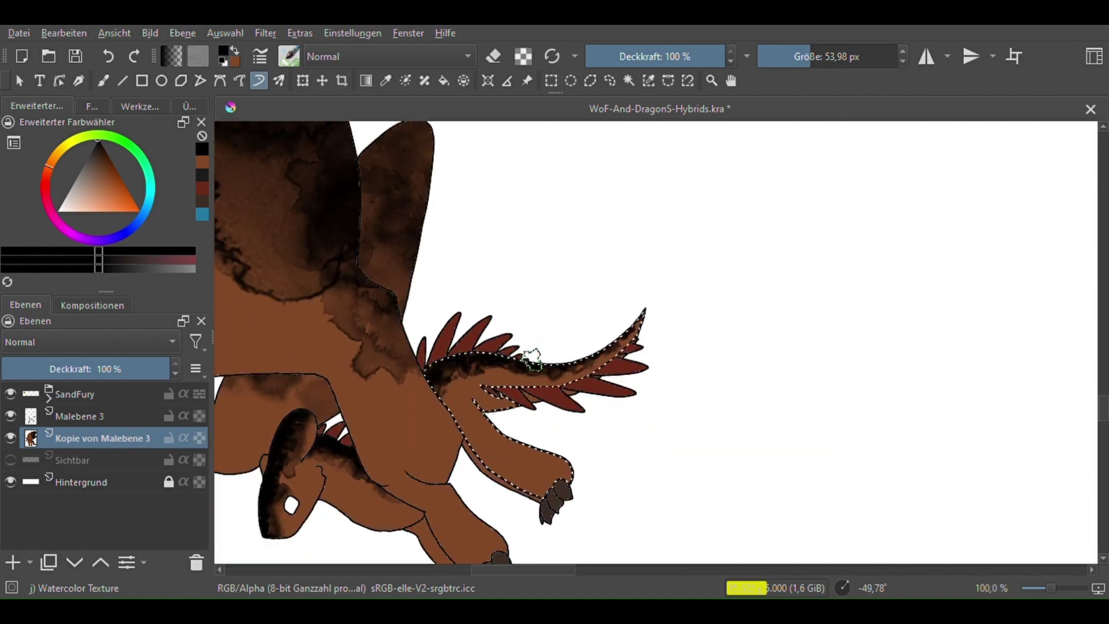
# Try shading the hind leg in black with the watercolour texture brush at about 143 px
pyautogui.scroll(-1, 462, 300)
pyautogui.moveTo(809, 56); pyautogui.dragTo(853, 54)
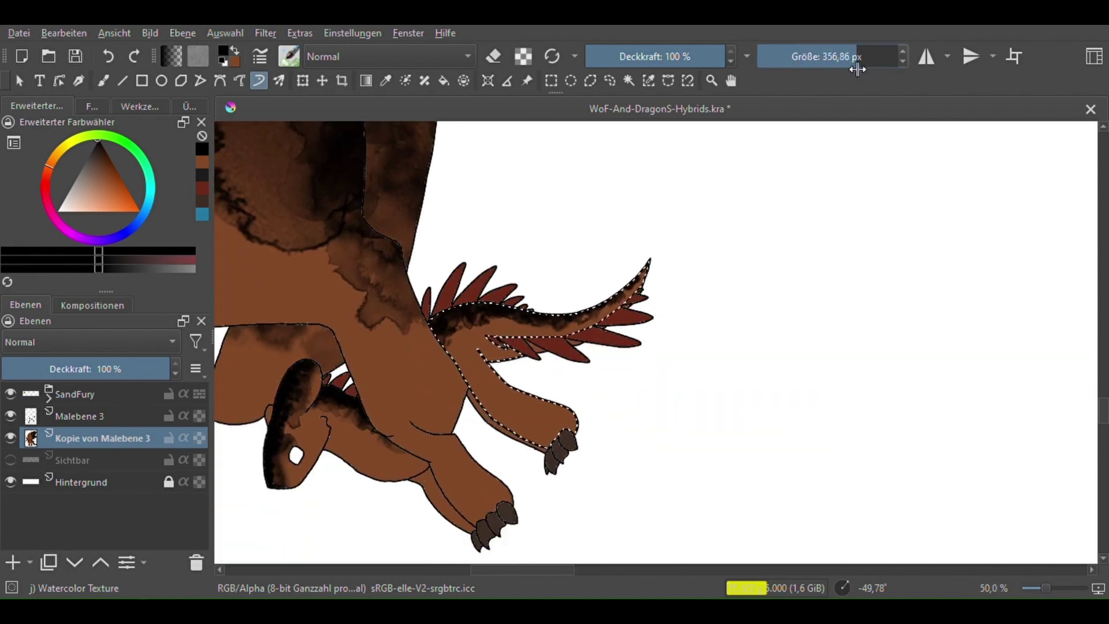
pyautogui.scroll(2, 546, 364)
pyautogui.scroll(-3, 546, 364)
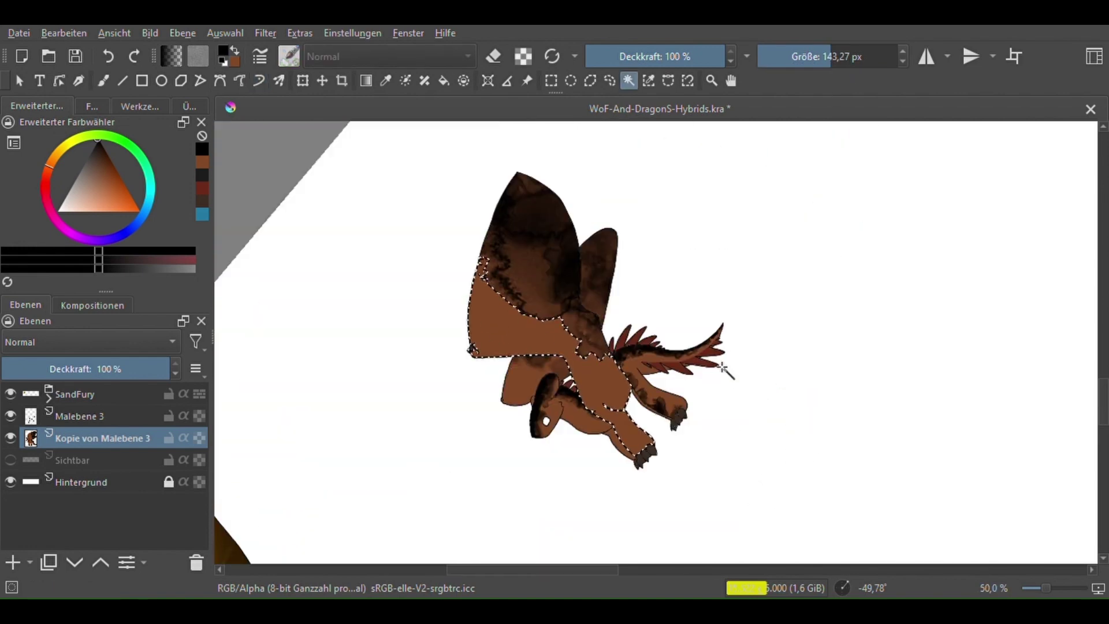
pyautogui.scroll(1, 546, 363)
pyautogui.click(629, 81)
pyautogui.click(609, 81)
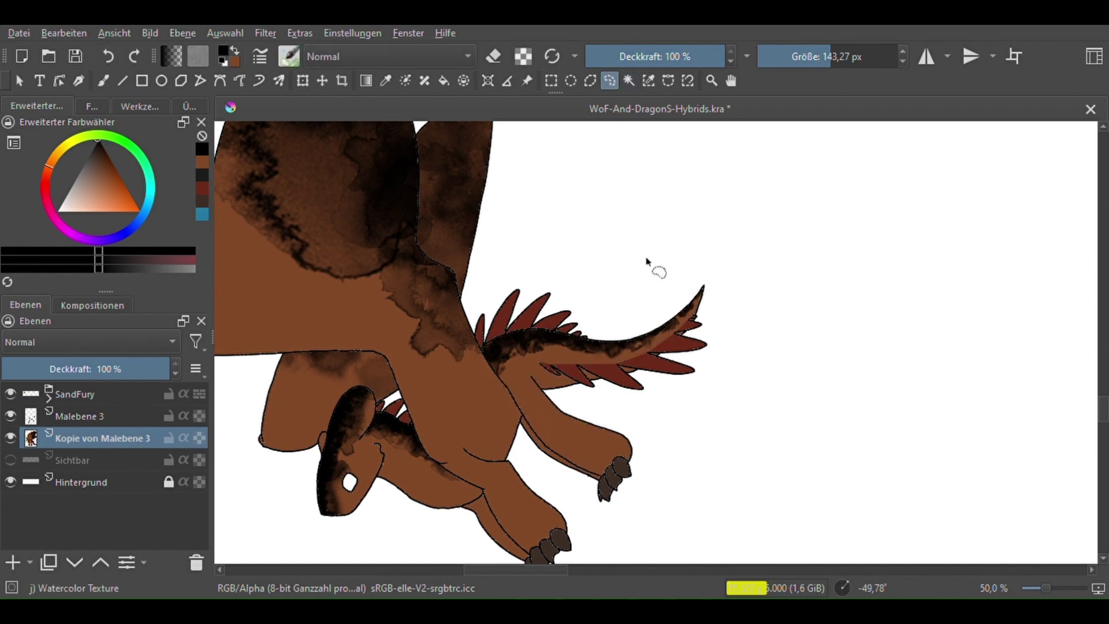
# Duplicate the line-art layer Malebene 3 and place the copy between it and the colour layer
pyautogui.scroll(-3, 502, 220)
pyautogui.scroll(5, 502, 220)
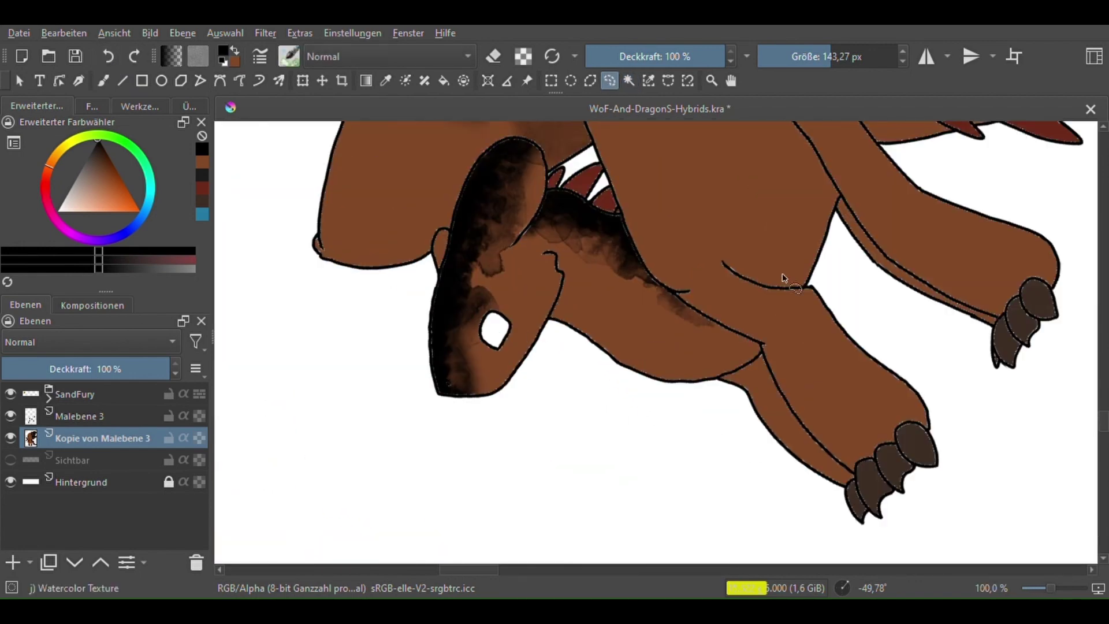
pyautogui.click(93, 417)
pyautogui.click(11, 417)
pyautogui.press('-')
pyautogui.press('-')
pyautogui.press('-')
pyautogui.press('-')
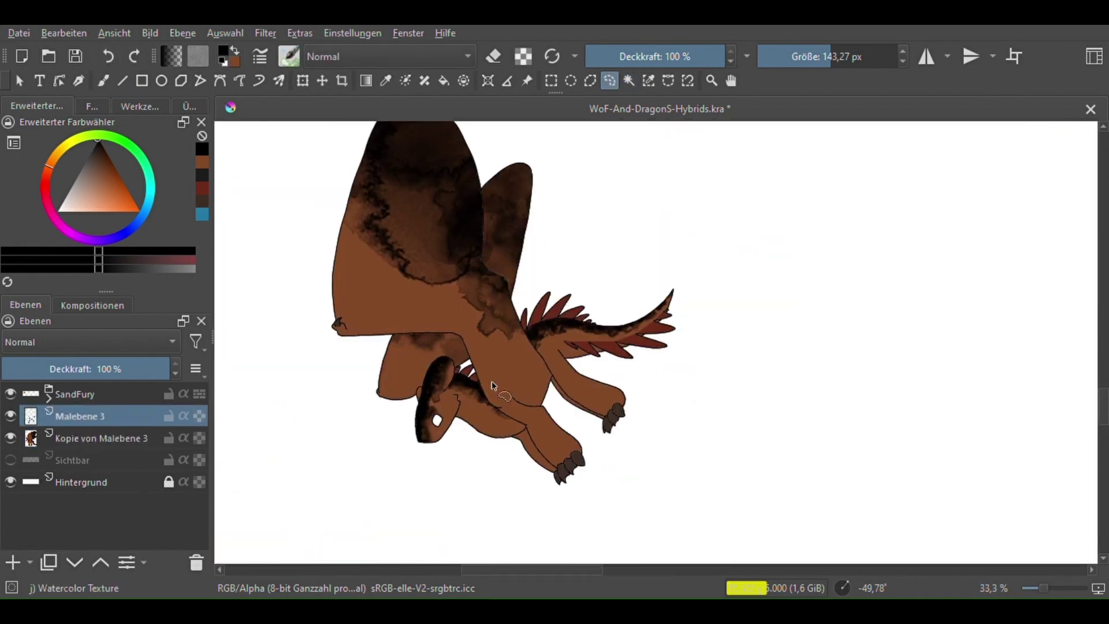
pyautogui.click(49, 563)
pyautogui.moveTo(92, 415); pyautogui.dragTo(95, 448)
# Fill the dragon's eye with golden yellow on the colour layer
pyautogui.click(98, 460)
pyautogui.scroll(6, 457, 439)
pyautogui.click(57, 151)
pyautogui.moveTo(124, 196); pyautogui.dragTo(130, 212)
pyautogui.press('f')
pyautogui.click(493, 312)
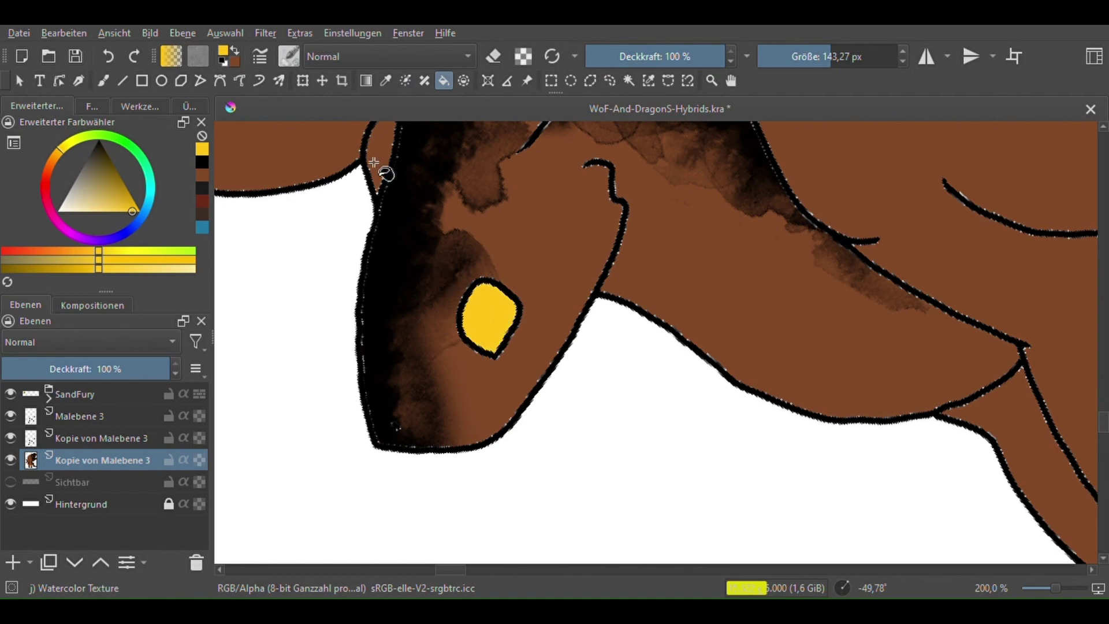
# Paint a slanted black pupil and two white highlights in the eye on Malebene 3, using Basic-1 at 2.40 px
pyautogui.click(81, 417)
pyautogui.click(94, 171)
pyautogui.moveTo(95, 171); pyautogui.dragTo(98, 142)
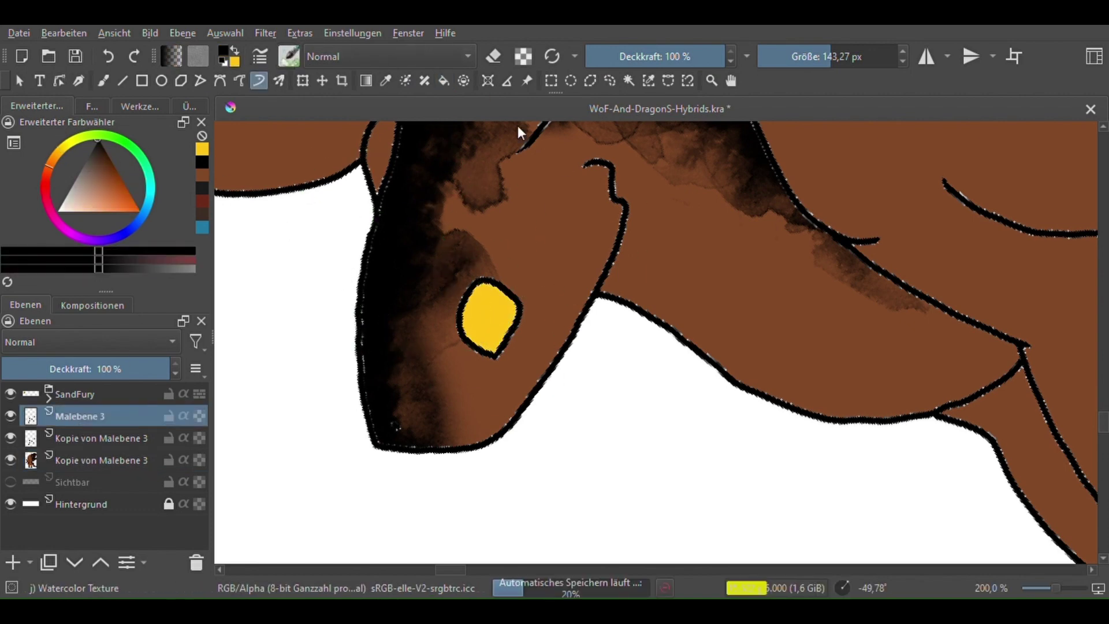
pyautogui.press('b')
pyautogui.scroll(2, 470, 314)
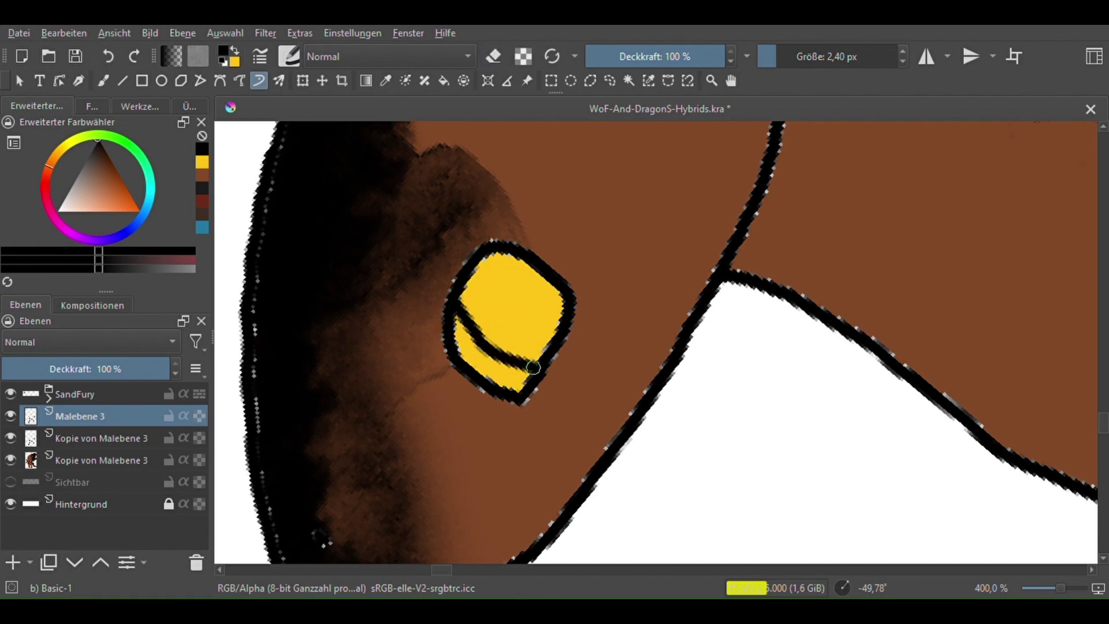
pyautogui.moveTo(519, 358); pyautogui.dragTo(522, 356)
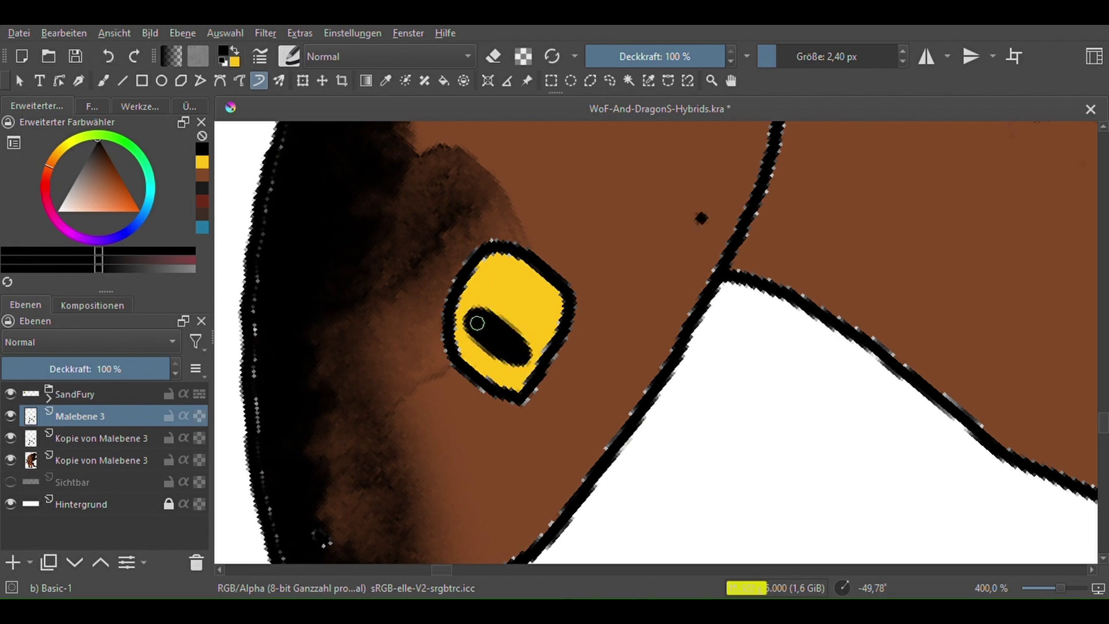
pyautogui.press('e')
pyautogui.press('x')
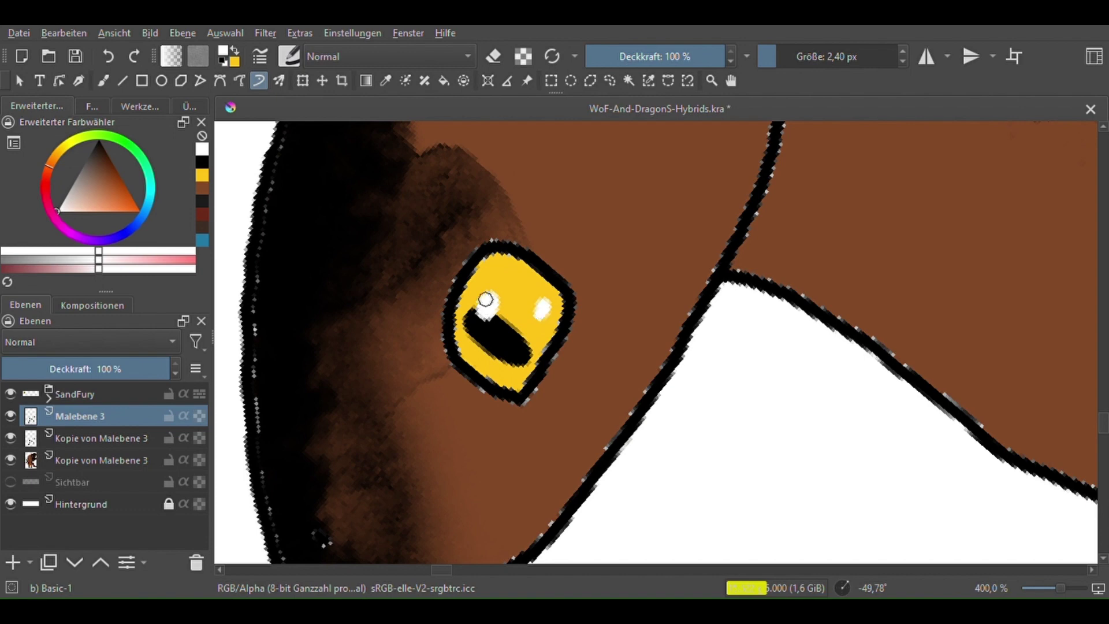
# Select the iris on the colour layer and shade it orange and light yellow with Adjust Dodge at about 25, 23 and 14 px
pyautogui.click(135, 459)
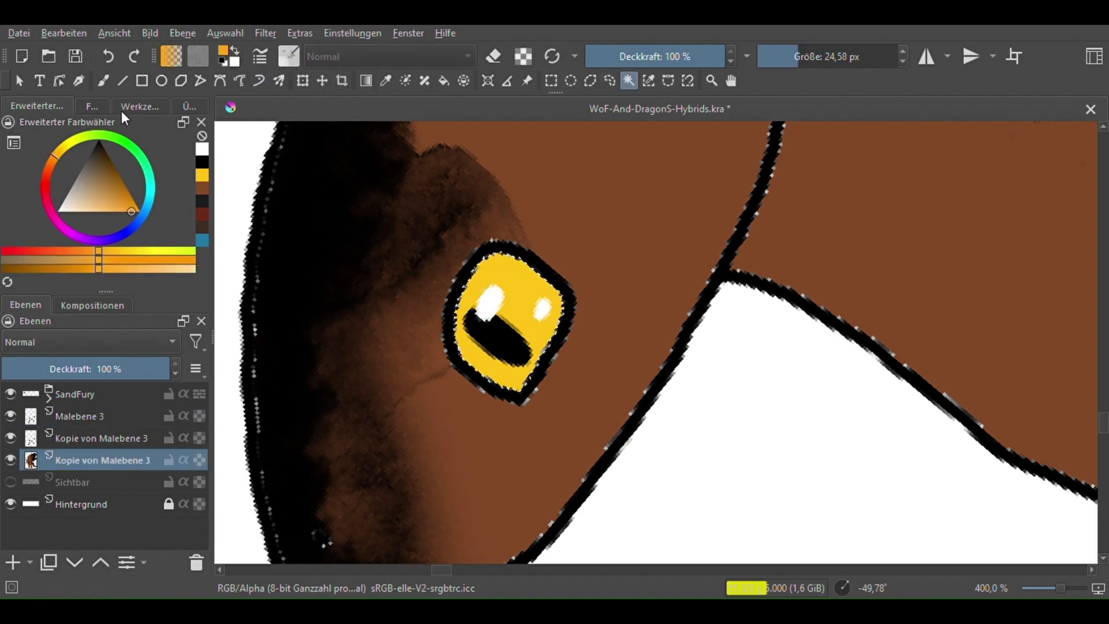
pyautogui.click(259, 80)
pyautogui.moveTo(473, 300)
pyautogui.mouseDown()
pyautogui.moveTo(495, 347)
pyautogui.moveTo(464, 329)
pyautogui.moveTo(483, 332)
pyautogui.moveTo(465, 318)
pyautogui.mouseUp()
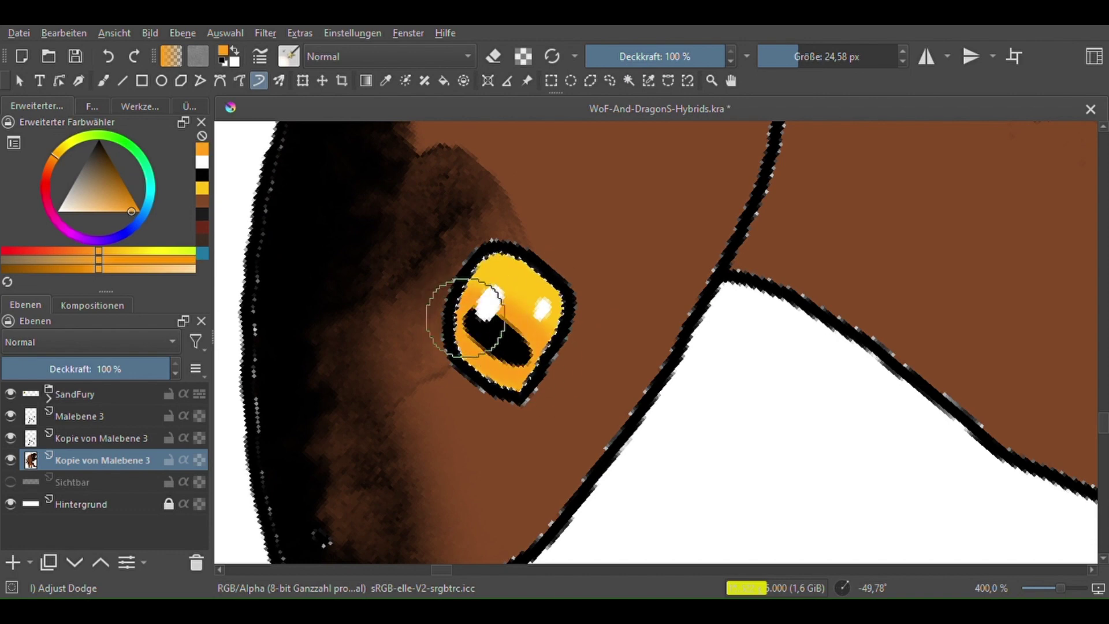
pyautogui.click(54, 161)
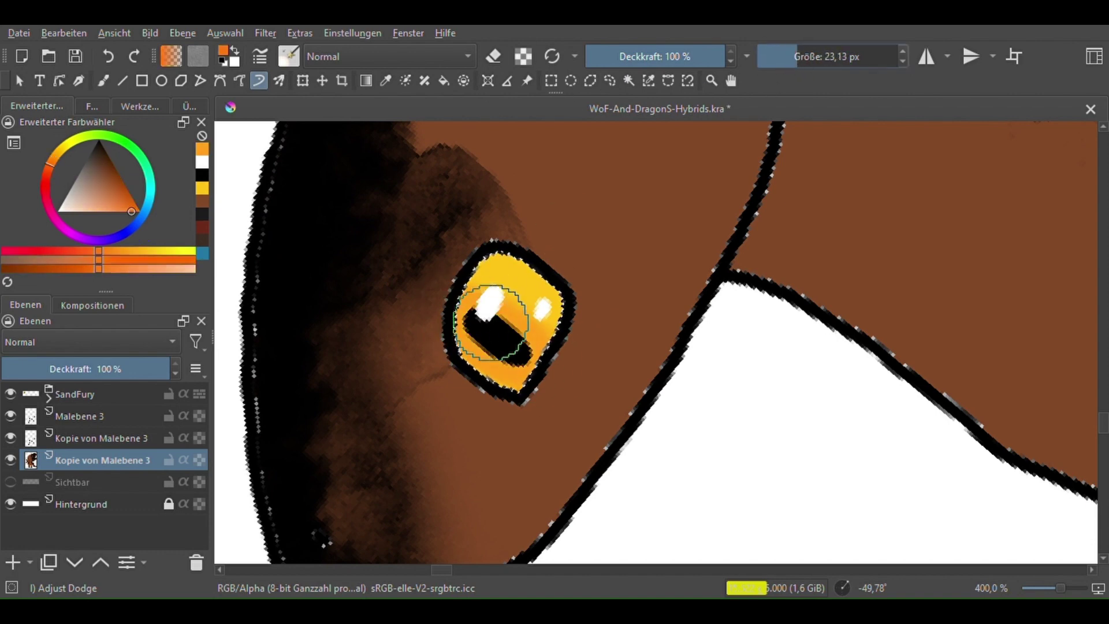
pyautogui.click(64, 147)
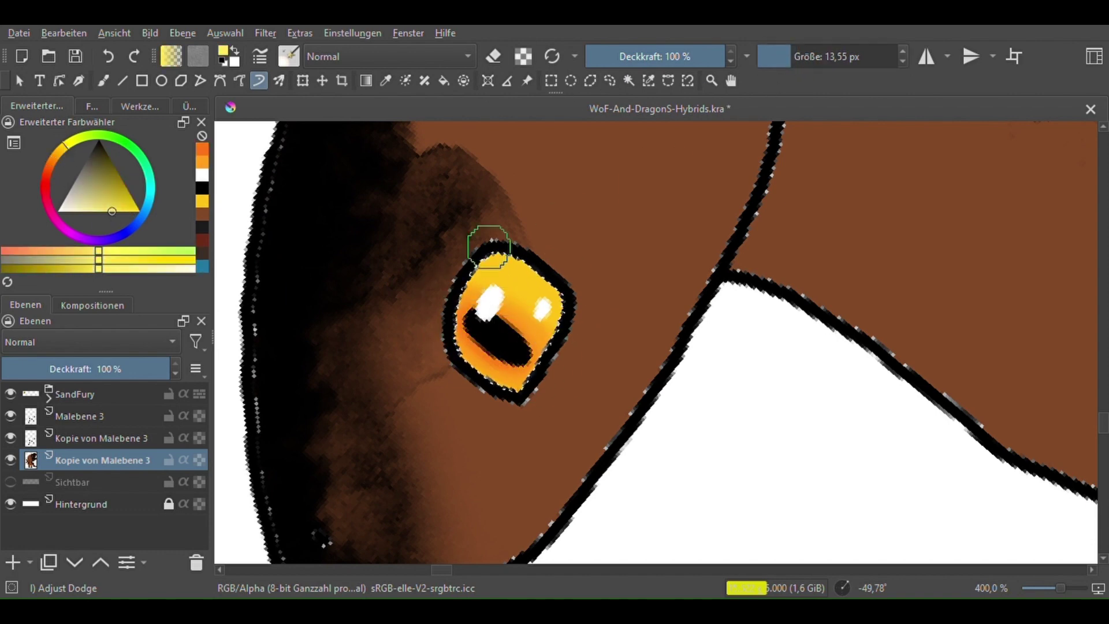
pyautogui.scroll(-2, 586, 231)
pyautogui.click(610, 80)
pyautogui.scroll(-2, 553, 365)
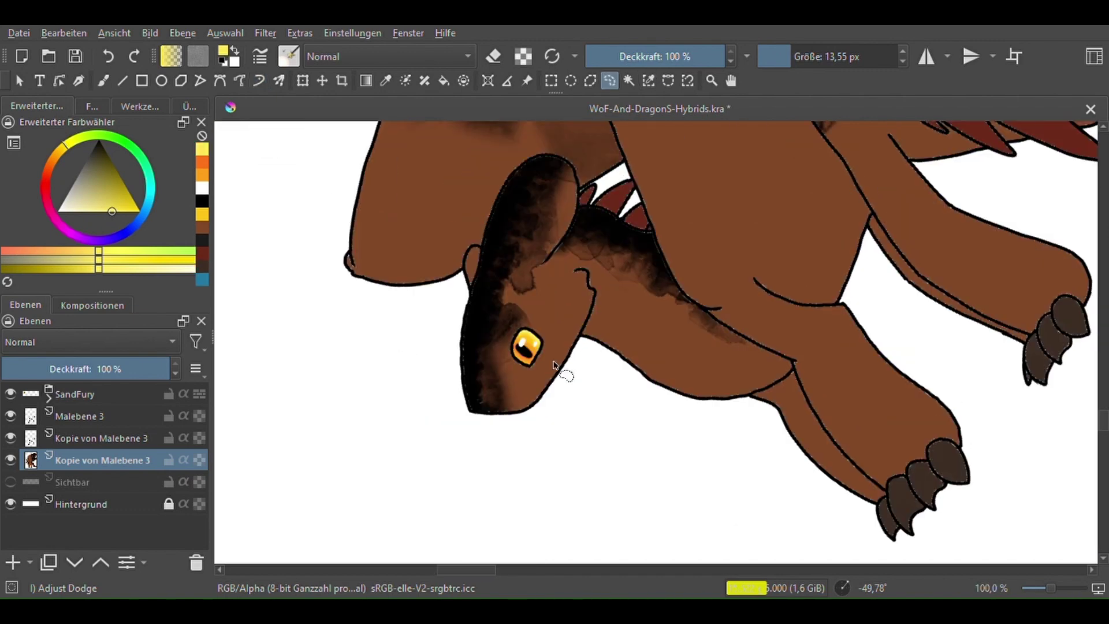
# On the duplicated line-art layer, select the head and shade its jaw edge in black at 50 % opacity and about 83 px
pyautogui.scroll(-1, 554, 351)
pyautogui.click(12, 440)
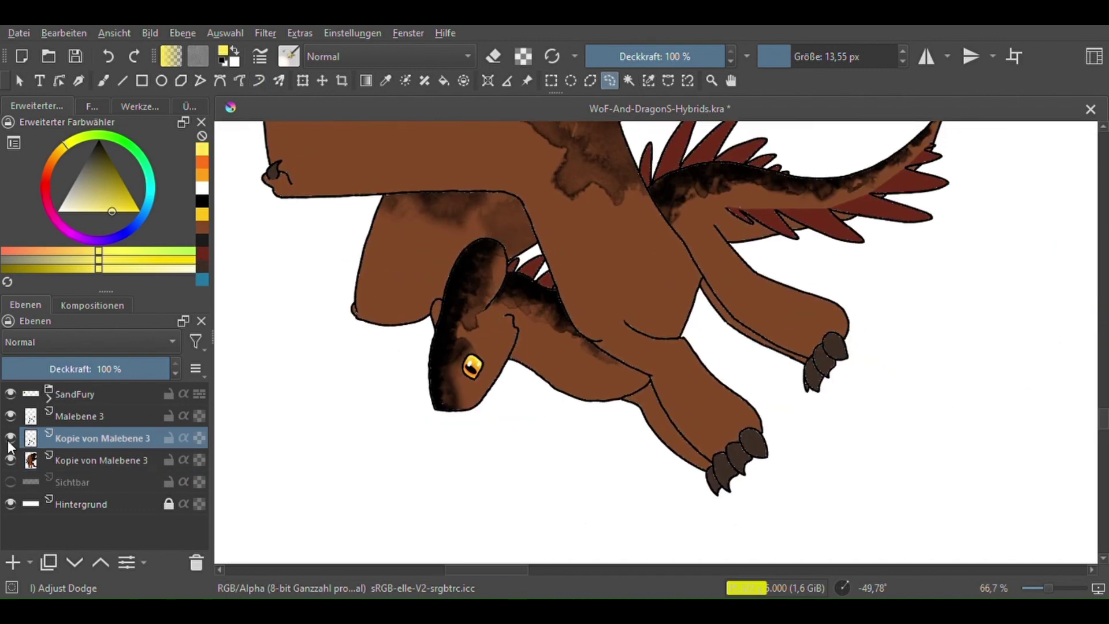
pyautogui.click(50, 161)
pyautogui.click(103, 152)
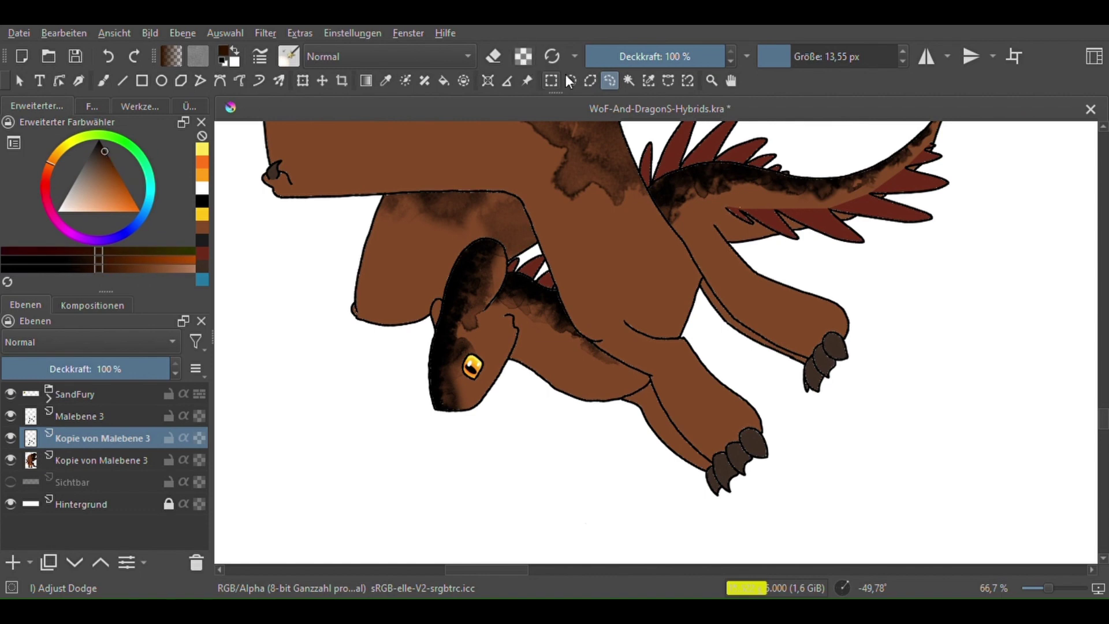
pyautogui.click(826, 64)
pyautogui.scroll(1, 537, 317)
pyautogui.click(667, 67)
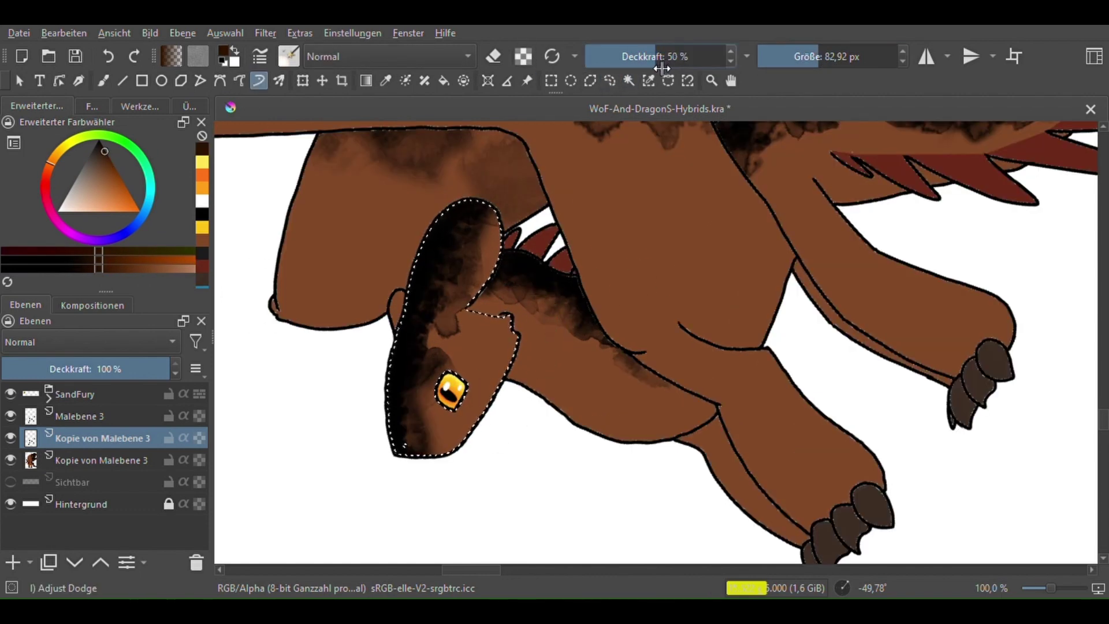
pyautogui.moveTo(488, 242); pyautogui.dragTo(482, 197)
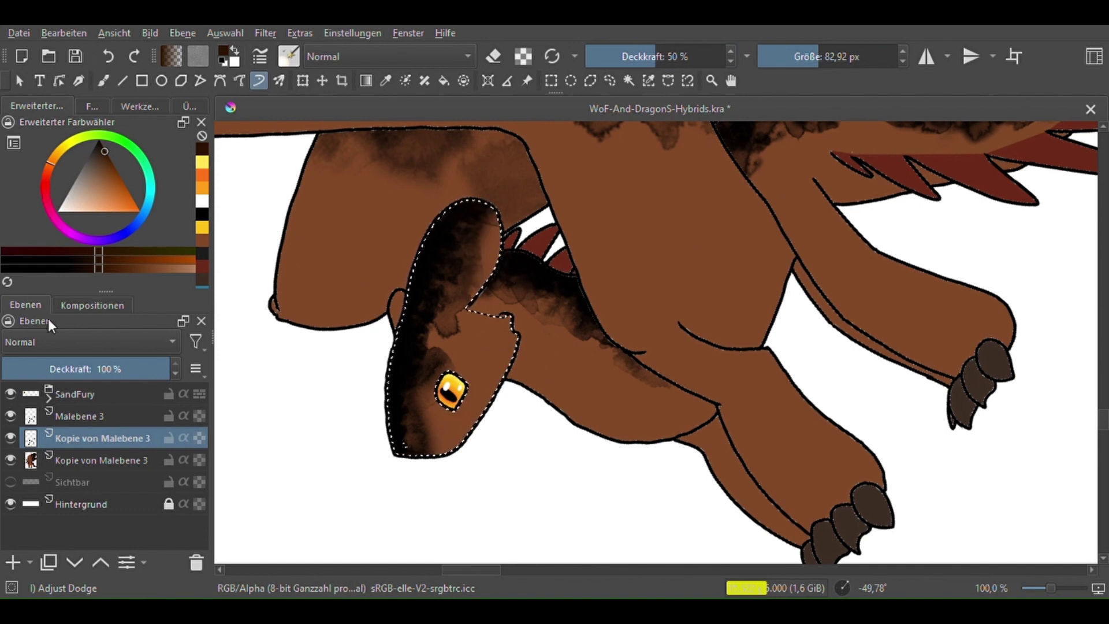
pyautogui.moveTo(101, 155); pyautogui.dragTo(98, 142)
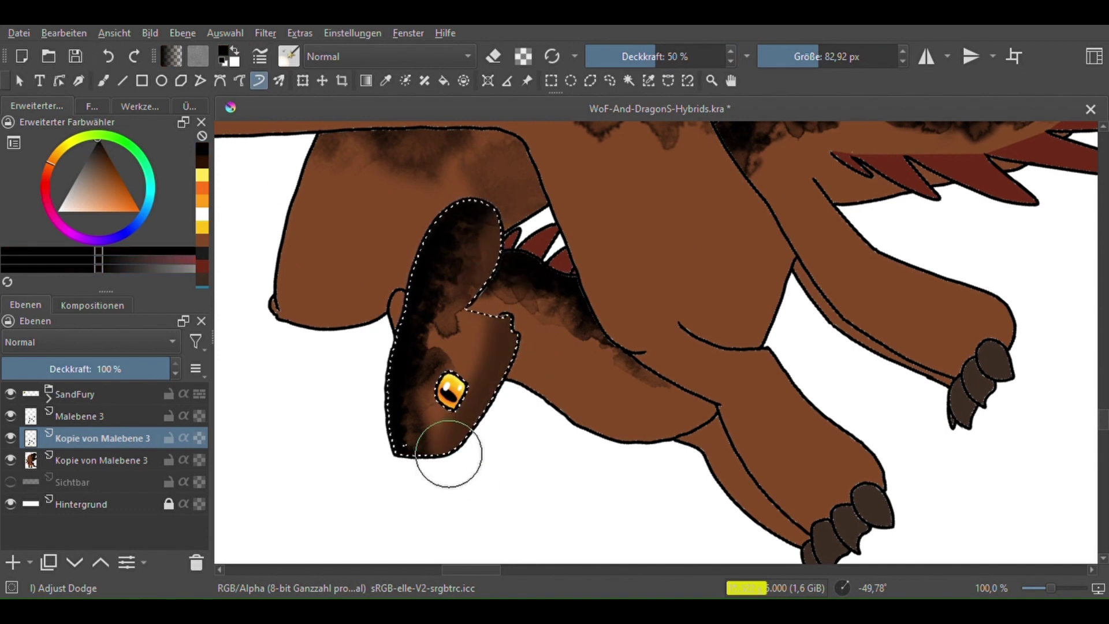
# Select the neck and shade its base and the area behind the jaw in black at 50 % opacity, about 269 and 57 px
pyautogui.hotkey('ctrl', 'shift', 'w')
pyautogui.click(551, 255)
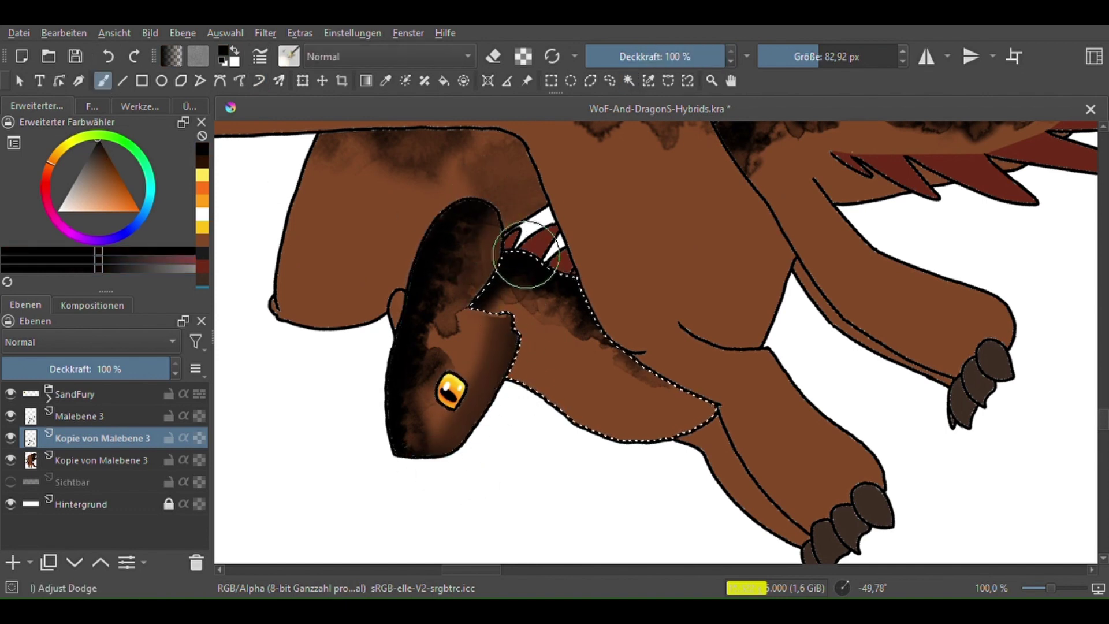
pyautogui.click(258, 81)
pyautogui.moveTo(589, 416); pyautogui.dragTo(710, 404)
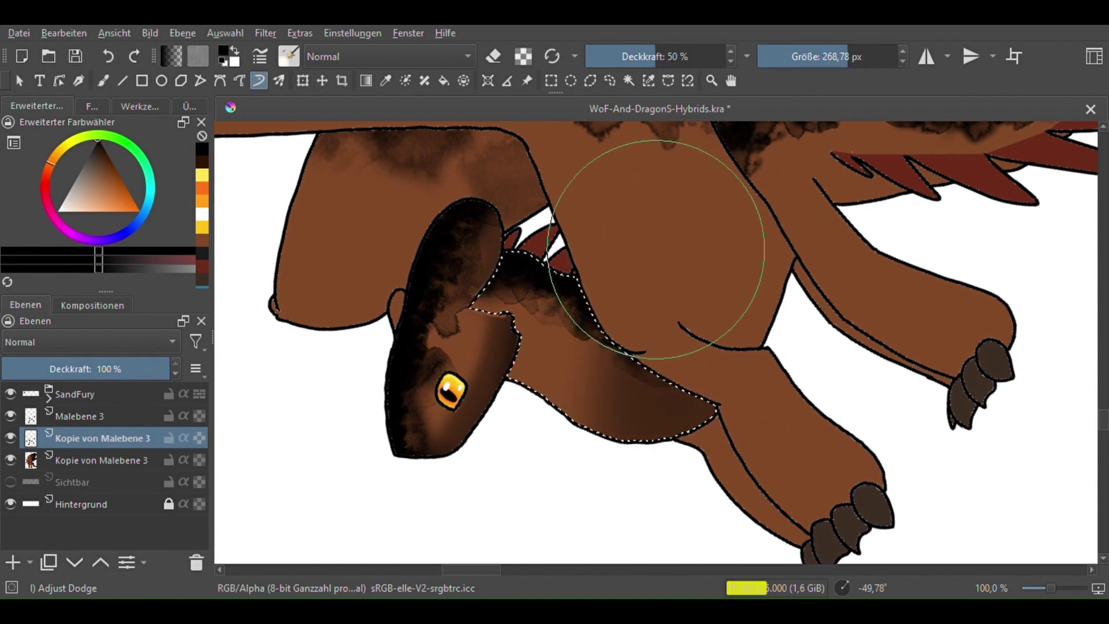
pyautogui.moveTo(702, 332)
pyautogui.mouseDown()
pyautogui.moveTo(684, 416)
pyautogui.moveTo(679, 376)
pyautogui.moveTo(701, 427)
pyautogui.moveTo(660, 441)
pyautogui.mouseUp()
pyautogui.moveTo(700, 383); pyautogui.dragTo(681, 383)
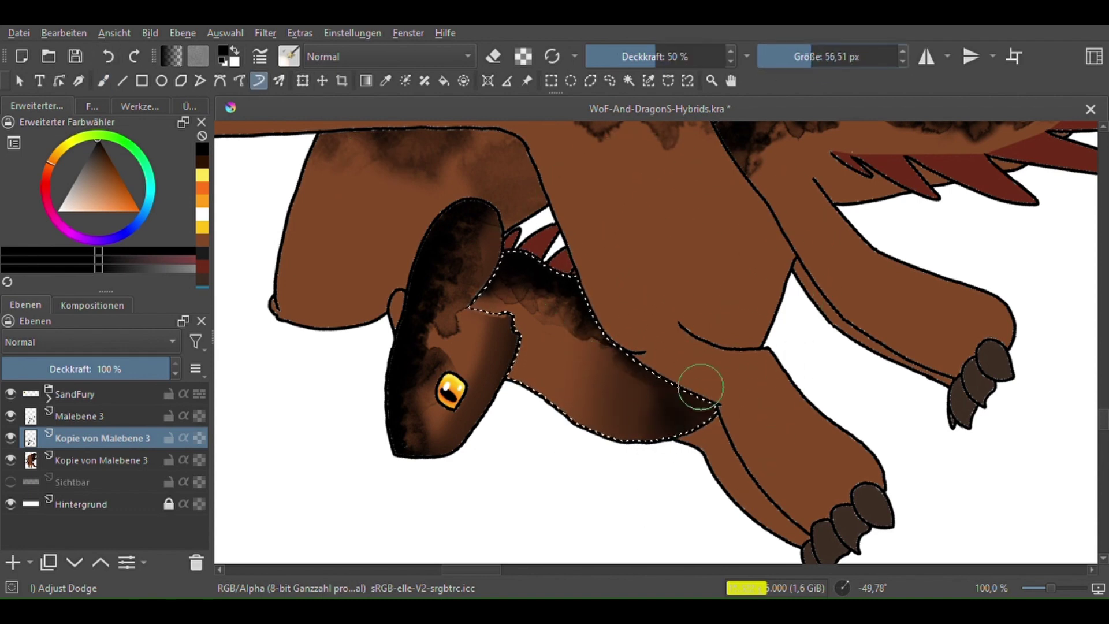
pyautogui.scroll(-1, 806, 261)
pyautogui.scroll(2, 590, 303)
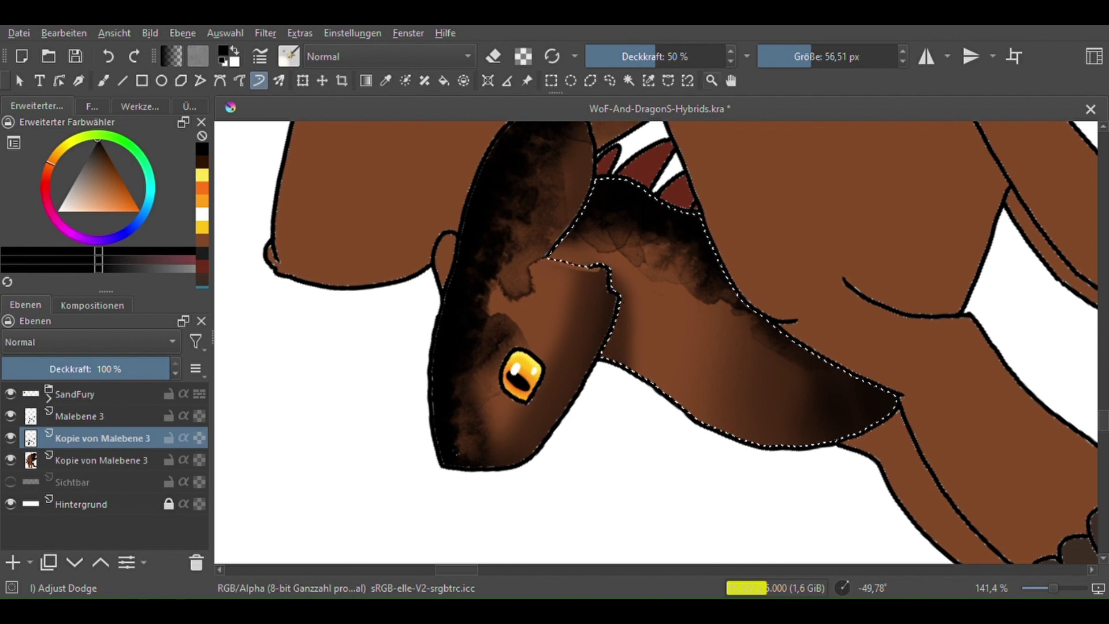
# Close the outline gap above the front leg with a straight line in the body's brown at about 5 px
pyautogui.press('b')
pyautogui.scroll(-1, 799, 218)
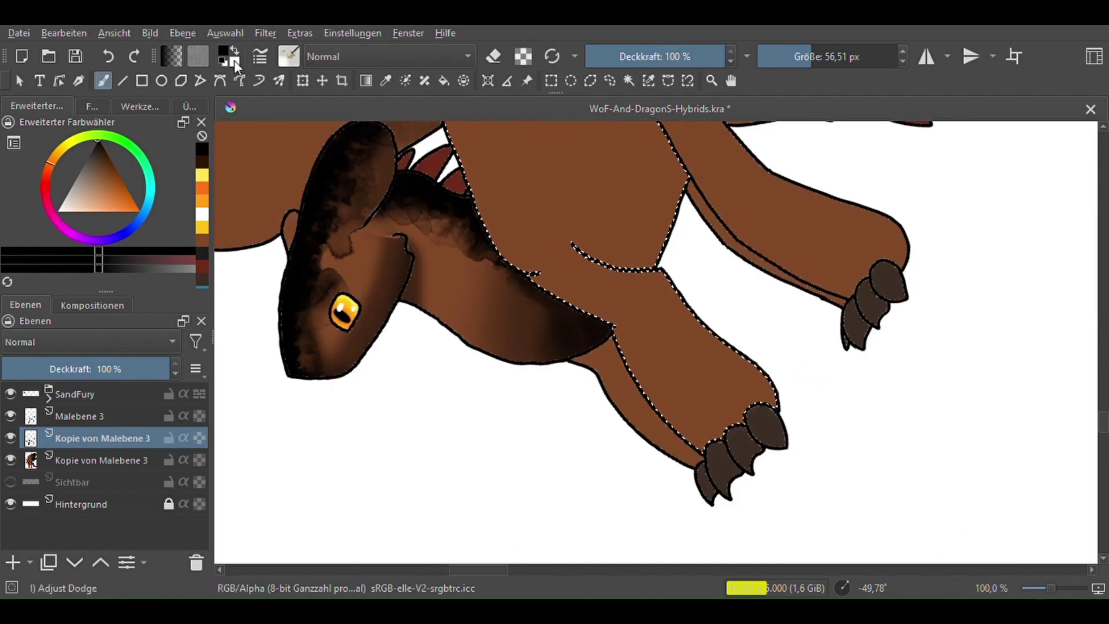
pyautogui.keyDown('ctrl'); pyautogui.click(530, 228); pyautogui.keyUp('ctrl')
pyautogui.press('v')
pyautogui.scroll(2, 591, 237)
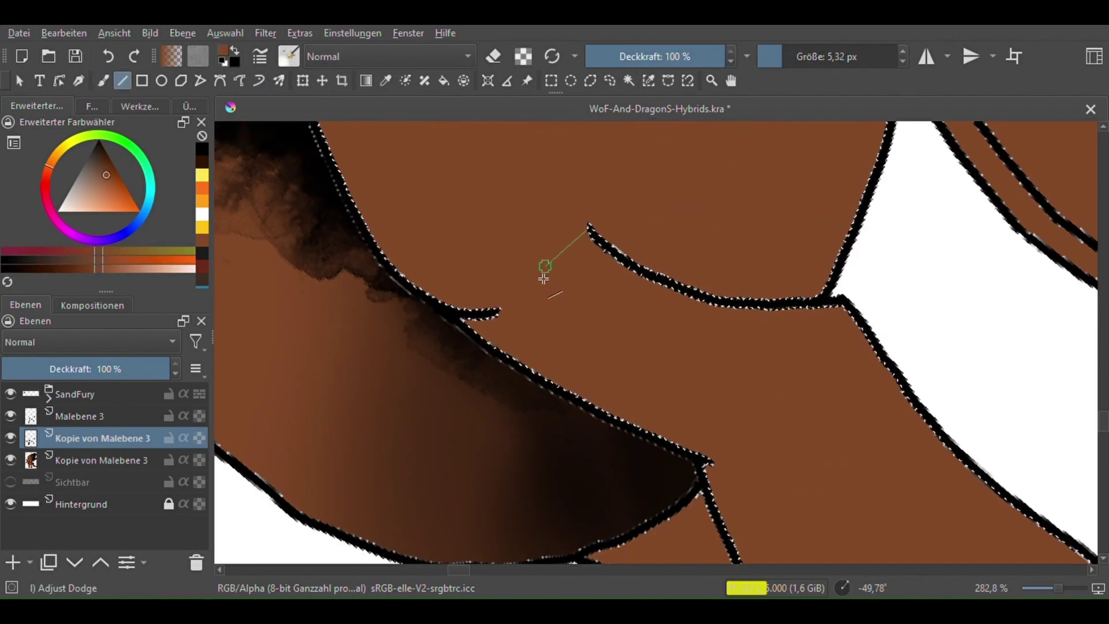
pyautogui.click(563, 275)
pyautogui.scroll(-2, 563, 275)
# Select the near and far front legs in turn and shade them in black at 50 % opacity with a brush of about 185 px
pyautogui.press('x')
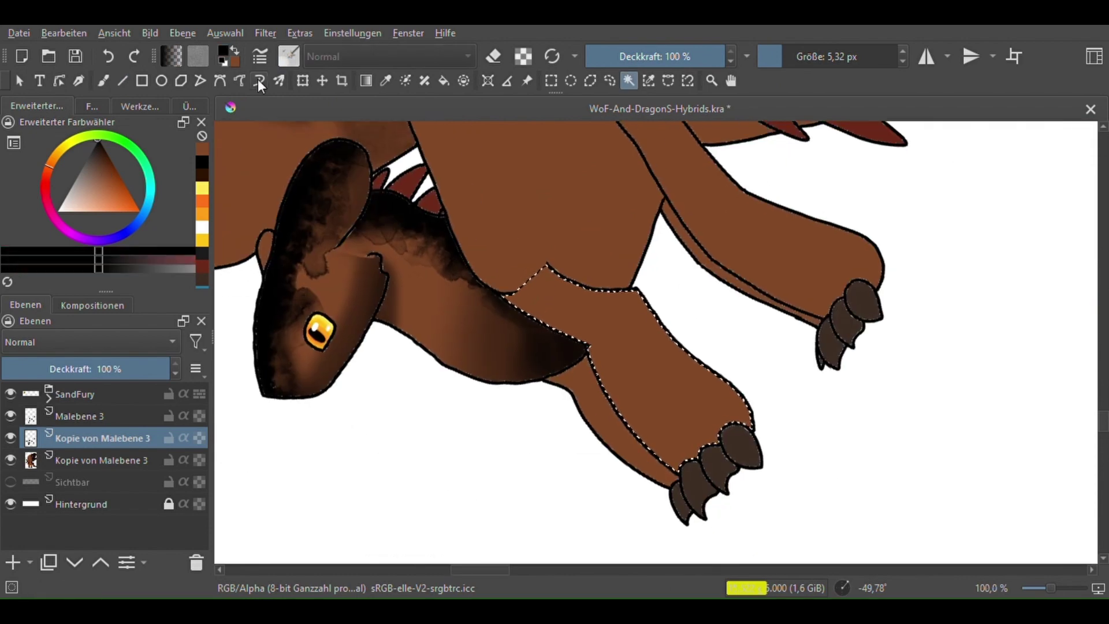
pyautogui.click(259, 81)
pyautogui.scroll(1, 609, 306)
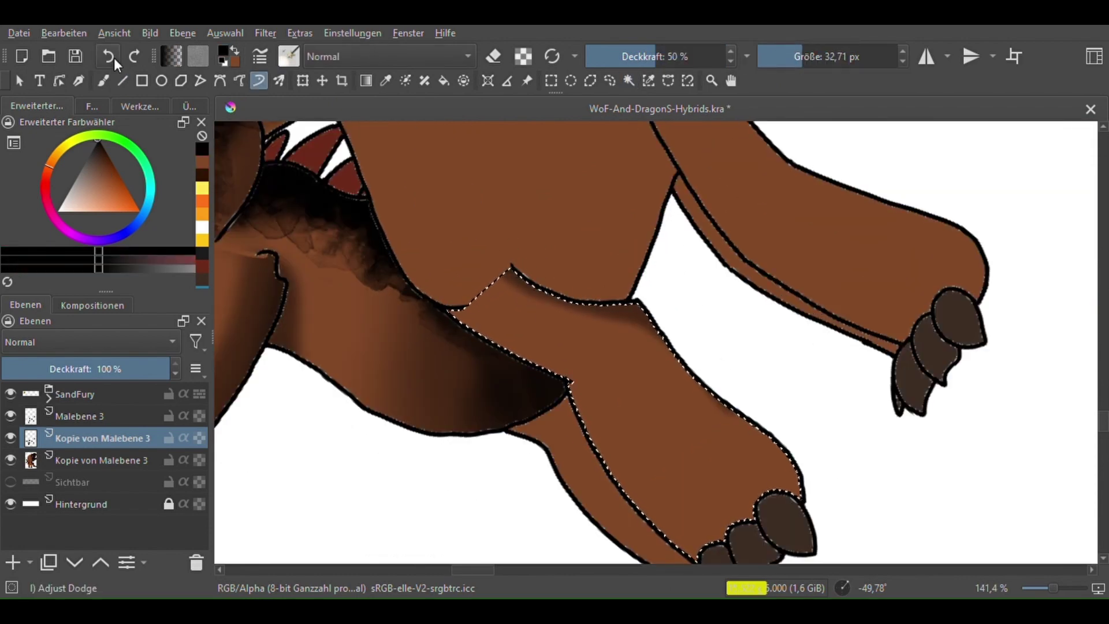
pyautogui.press(']')
pyautogui.press(']')
pyautogui.press(']')
pyautogui.press(']')
pyautogui.scroll(-2, 635, 254)
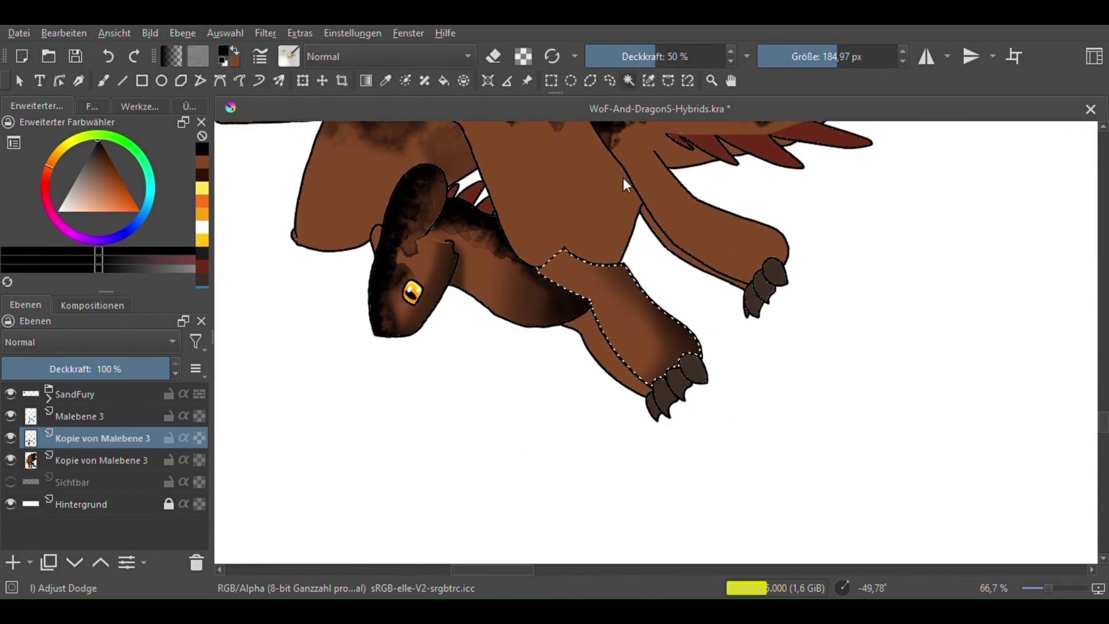
pyautogui.click(258, 81)
pyautogui.scroll(-1, 651, 343)
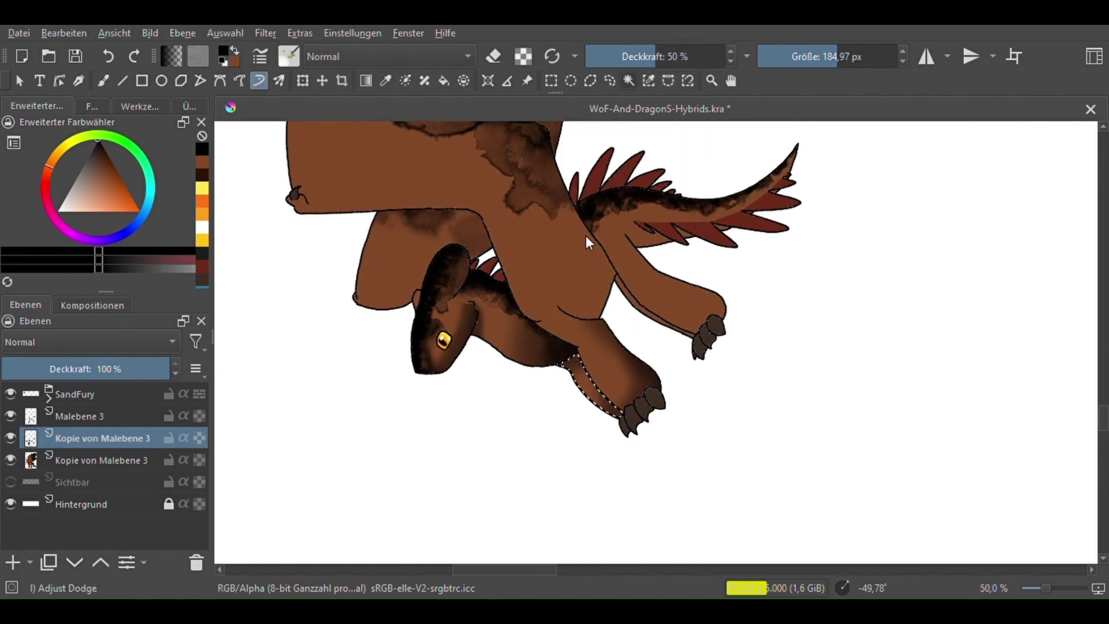
# Select the front wing and body area and shade the body edge above the front leg in black at about 185 px
pyautogui.click(103, 80)
pyautogui.moveTo(586, 292); pyautogui.dragTo(596, 270)
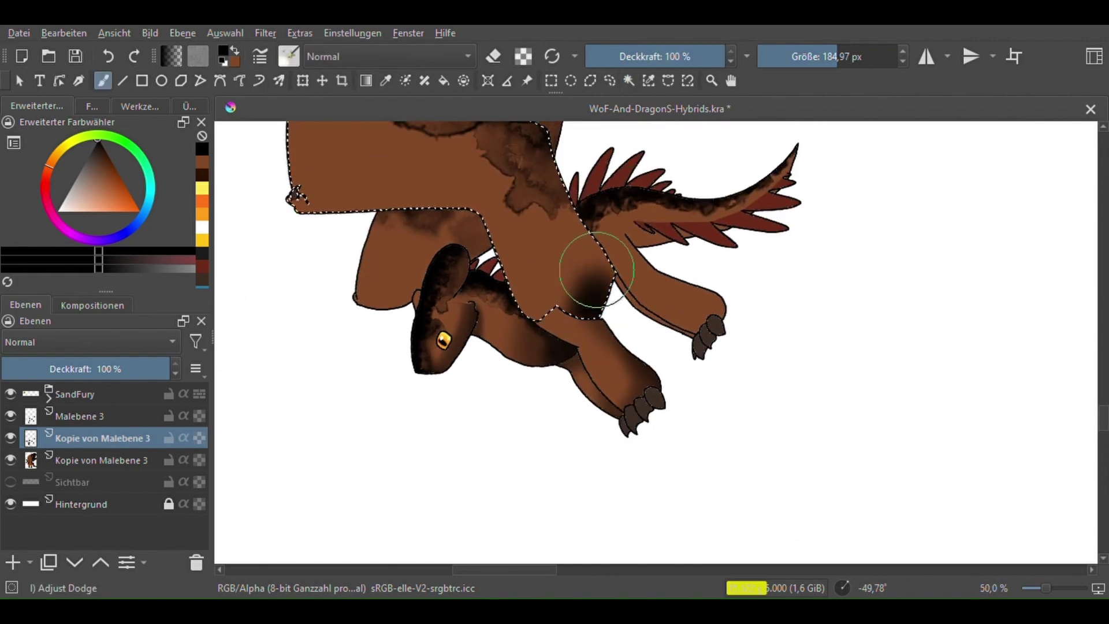
pyautogui.click(259, 80)
pyautogui.scroll(-2, 577, 173)
# Shade the front wing in black at 50 % opacity with brushes of about 563 and 384 px and its shoulder at about 134 px
pyautogui.press(']')
pyautogui.press(']')
pyautogui.press(']')
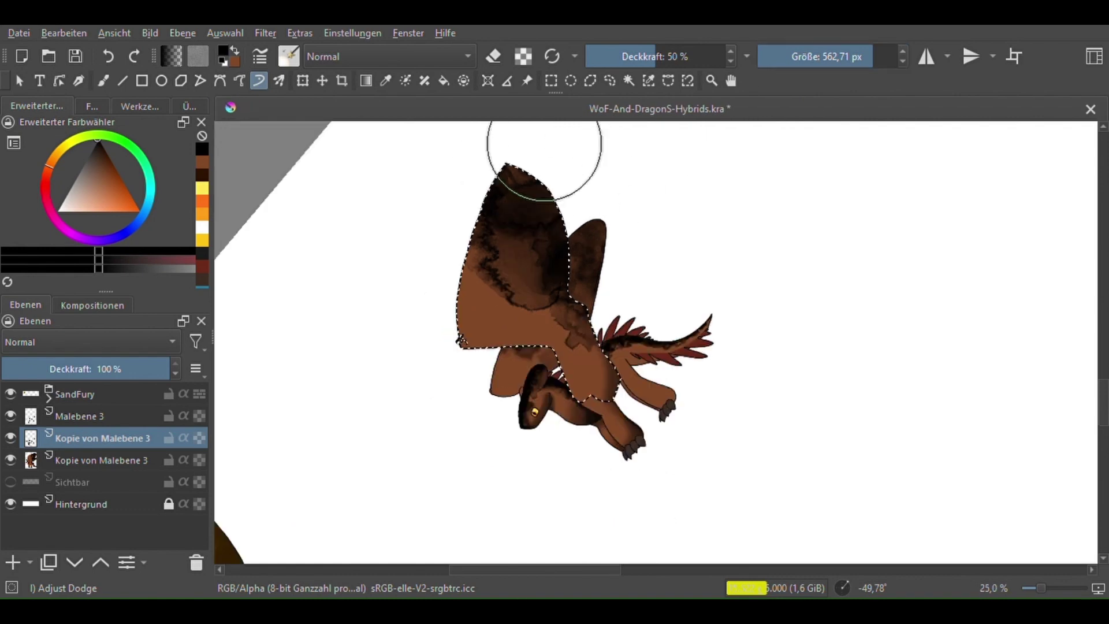
pyautogui.scroll(1, 544, 144)
pyautogui.press('[')
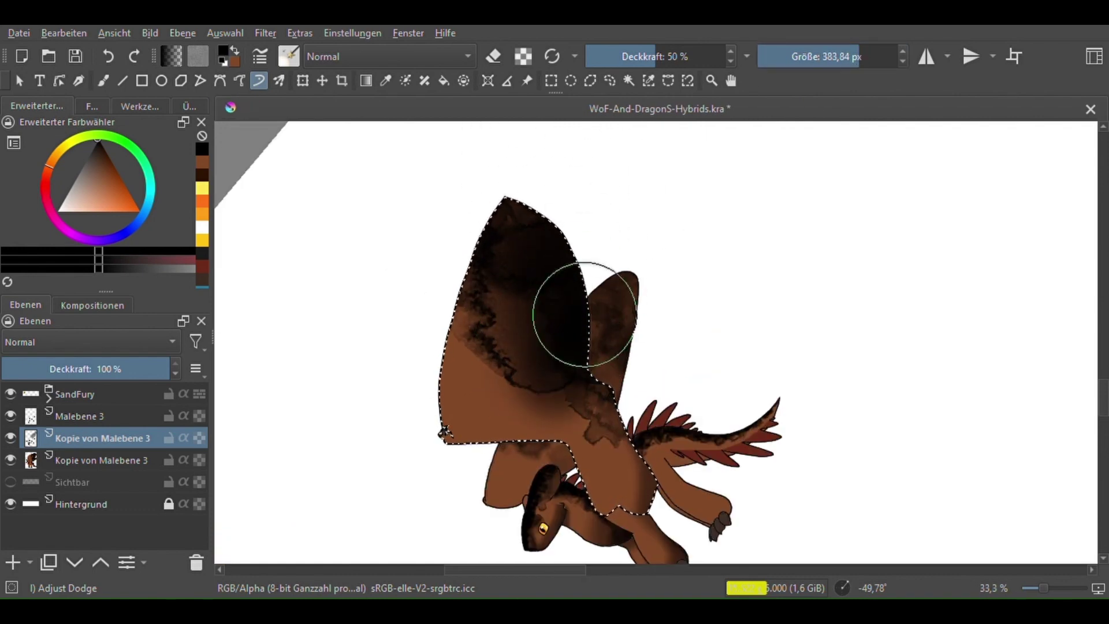
pyautogui.click(829, 56)
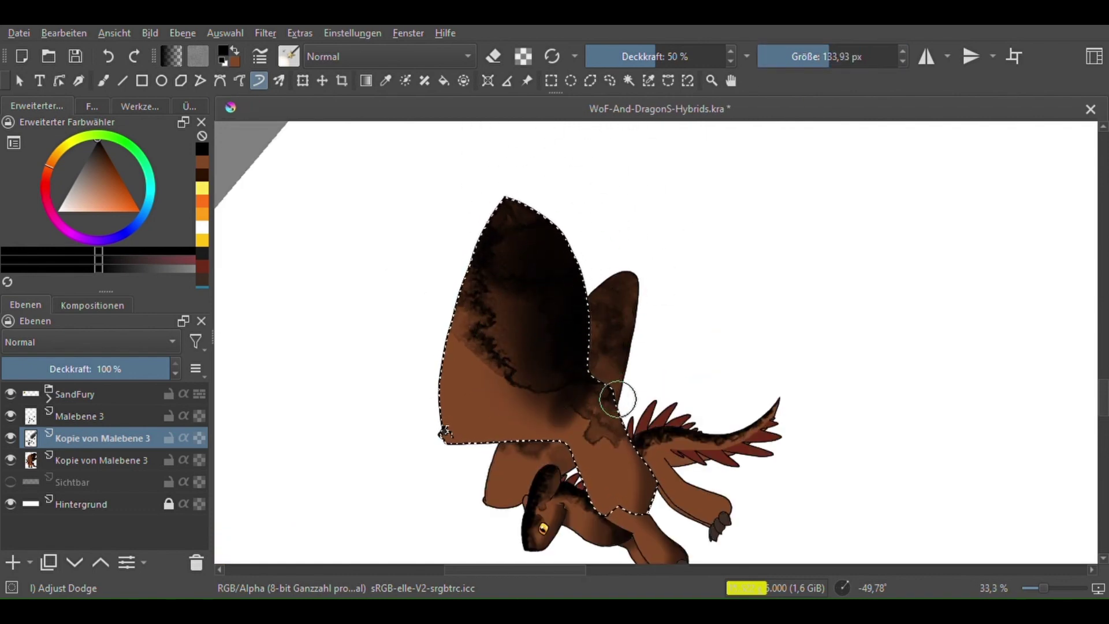
pyautogui.scroll(-1, 549, 420)
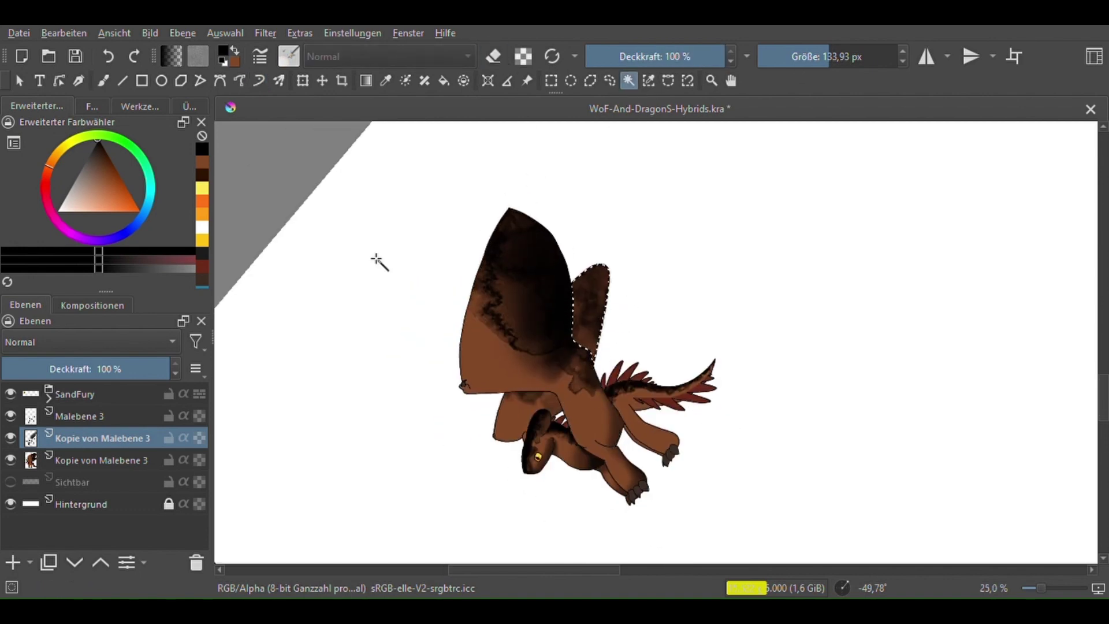
# Shade the visible upper and lower parts of the far wing in black at 50 % opacity with a brush of about 366 px
pyautogui.press('b')
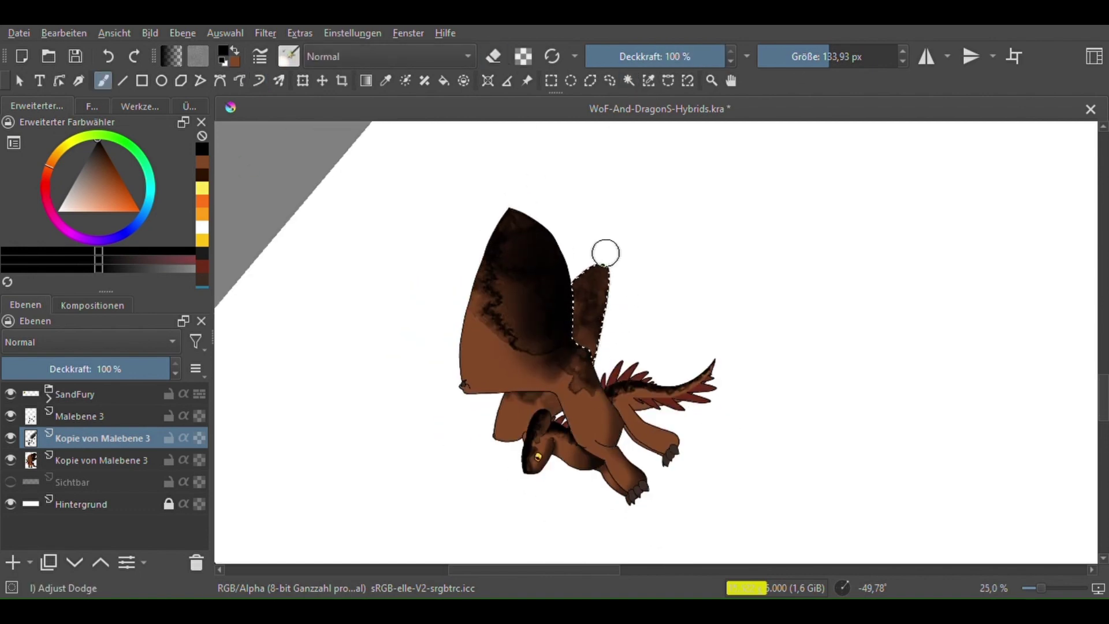
pyautogui.press(']')
pyautogui.press(']')
pyautogui.press(']')
pyautogui.click(257, 82)
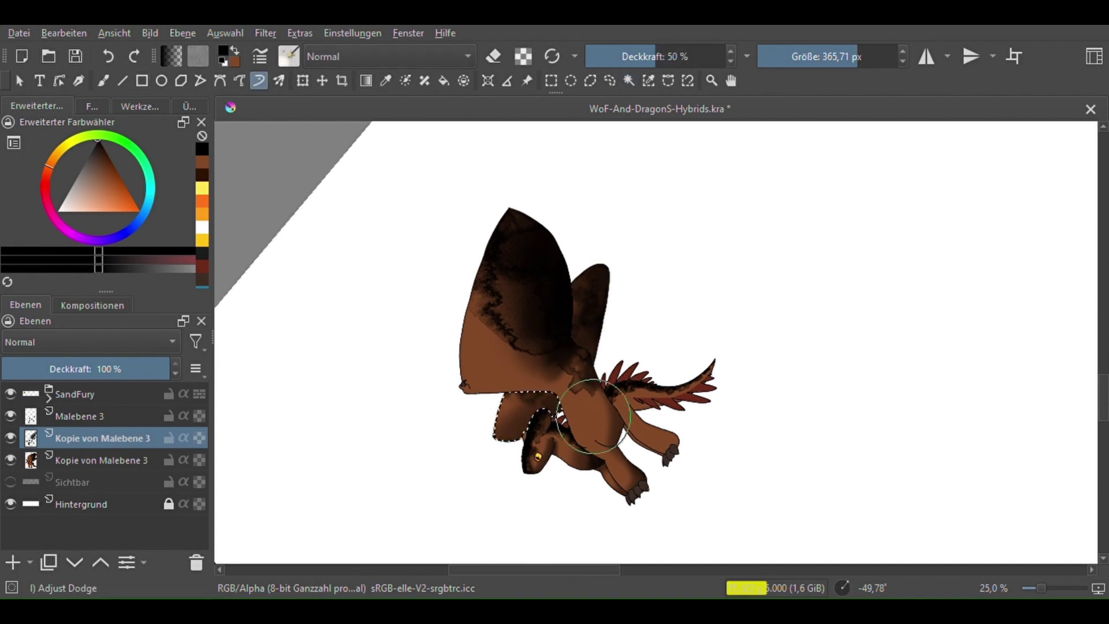
pyautogui.moveTo(593, 416); pyautogui.dragTo(570, 325)
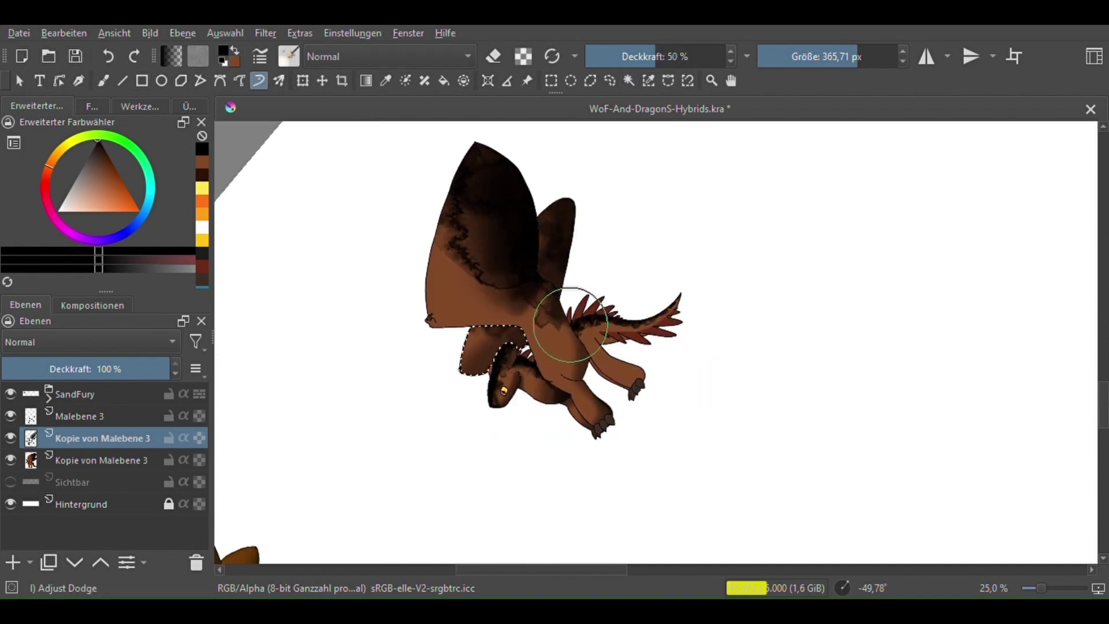
# Shade the joint at the top of the near front leg in black with a brush of about 112 px and clear the selection
pyautogui.press('b')
pyautogui.press('1')
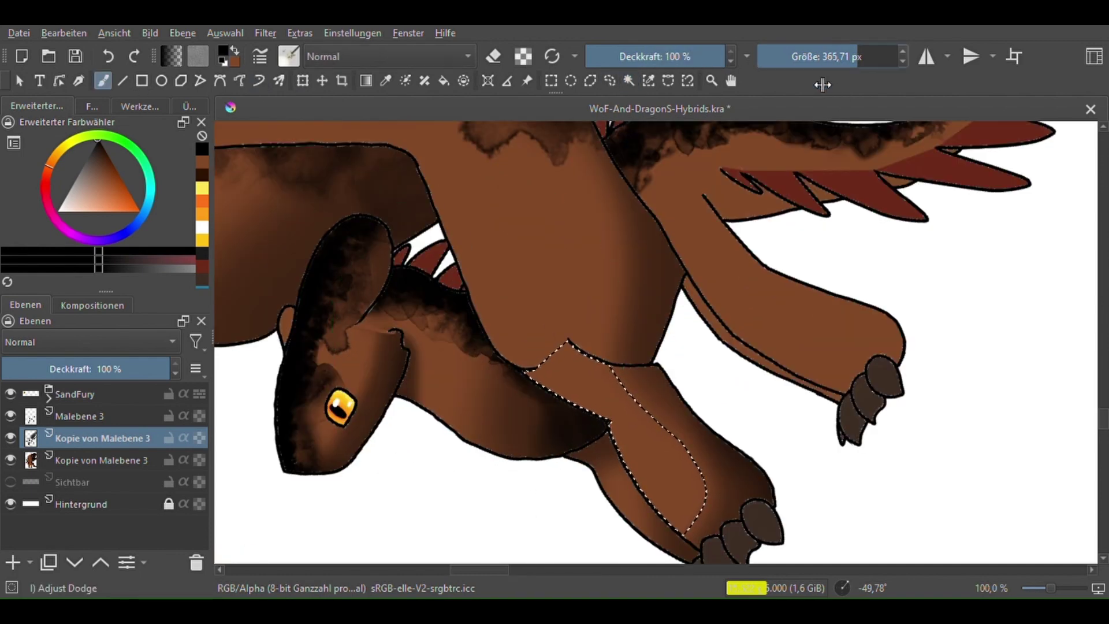
pyautogui.hotkey('ctrl', 'shift', 'a')
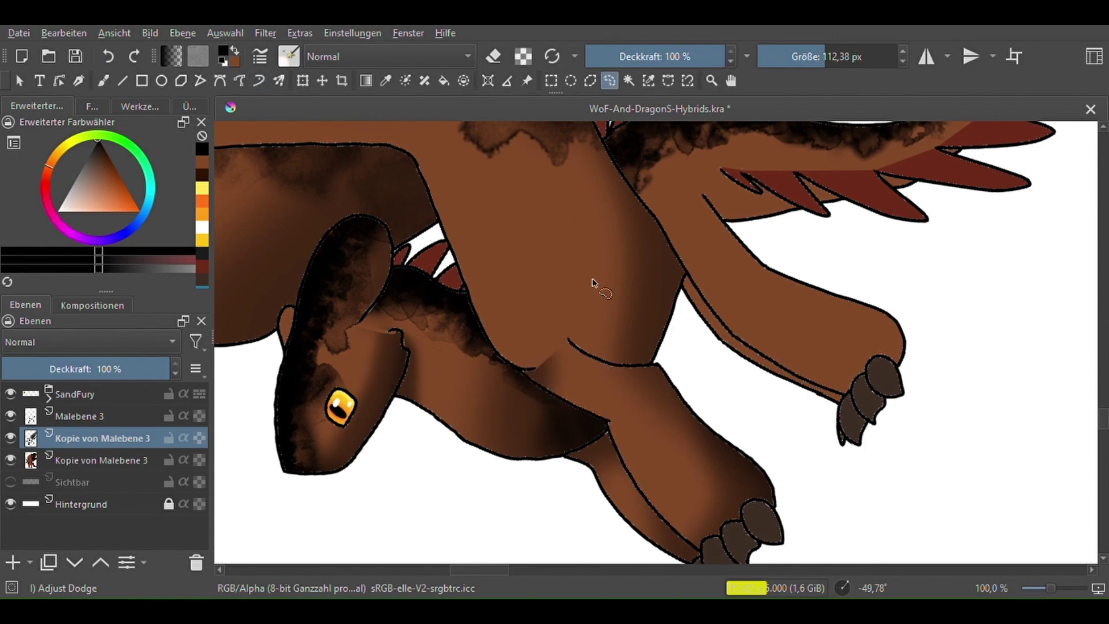
# Draw a dividing line in the body's brown along the tail above the lower red spikes at 50 % opacity and about 6.45 px
pyautogui.press('2')
pyautogui.press('1')
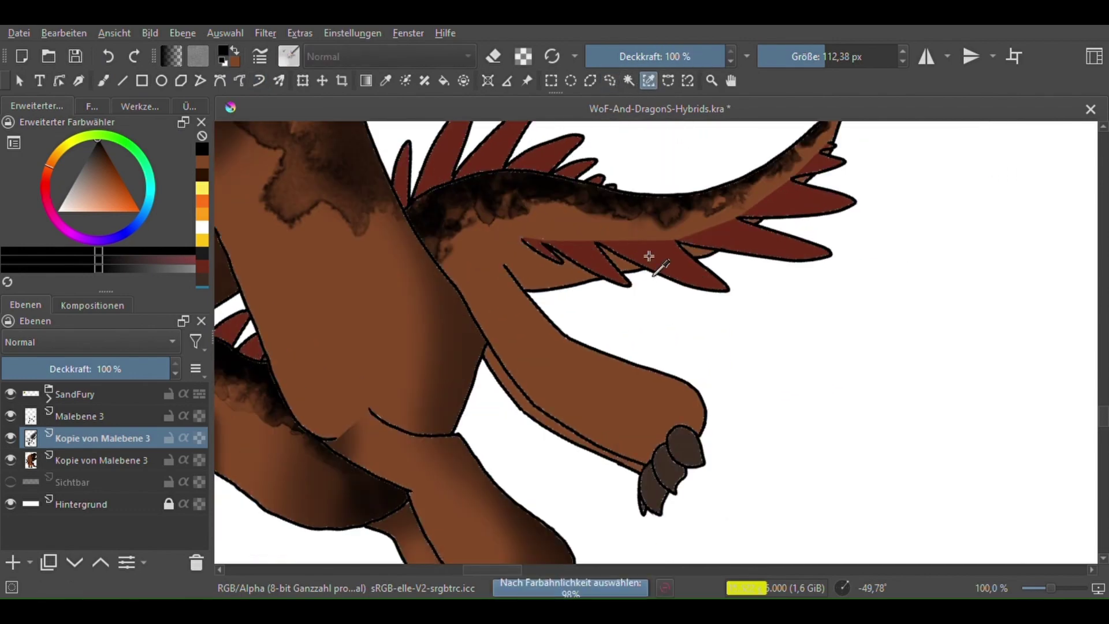
pyautogui.click(674, 265)
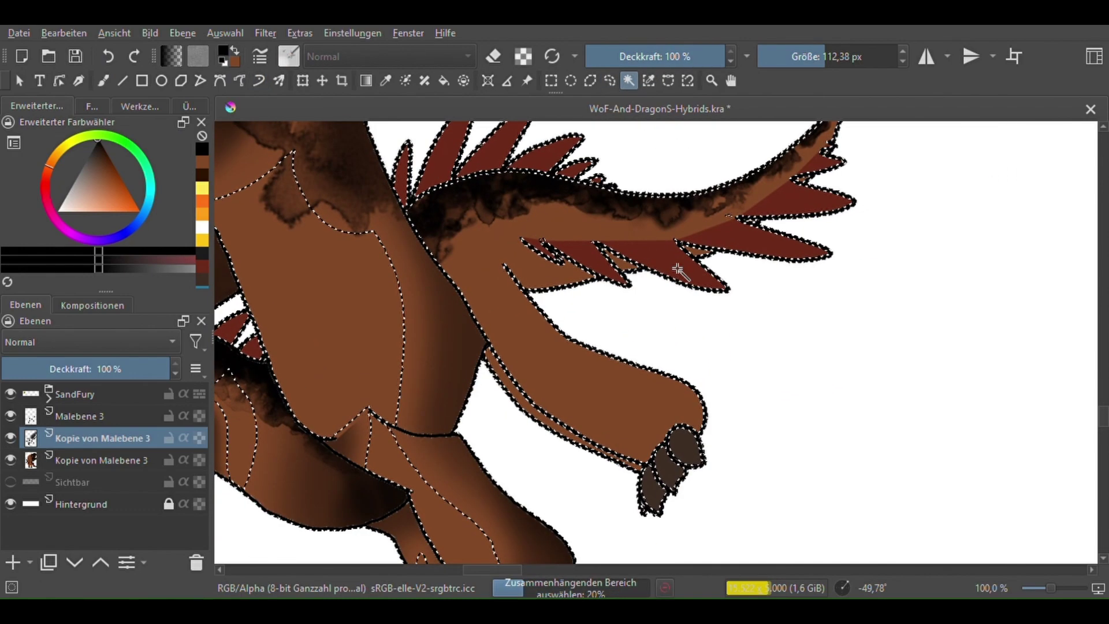
pyautogui.scroll(3, 676, 265)
pyautogui.scroll(-5, 577, 272)
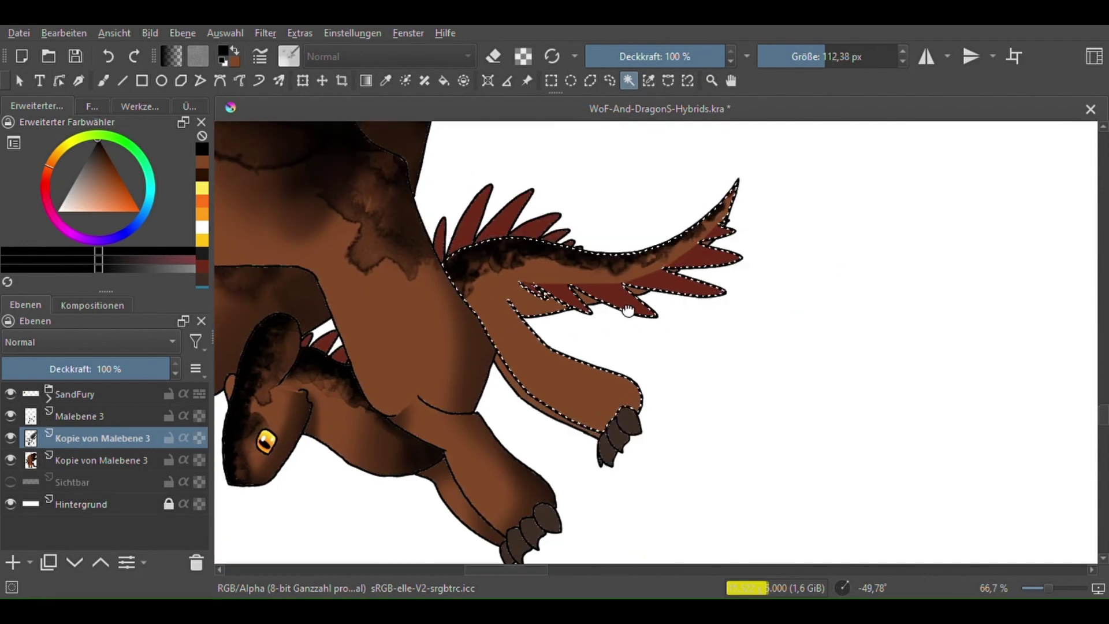
pyautogui.scroll(8, 489, 276)
pyautogui.click(235, 50)
pyautogui.click(258, 80)
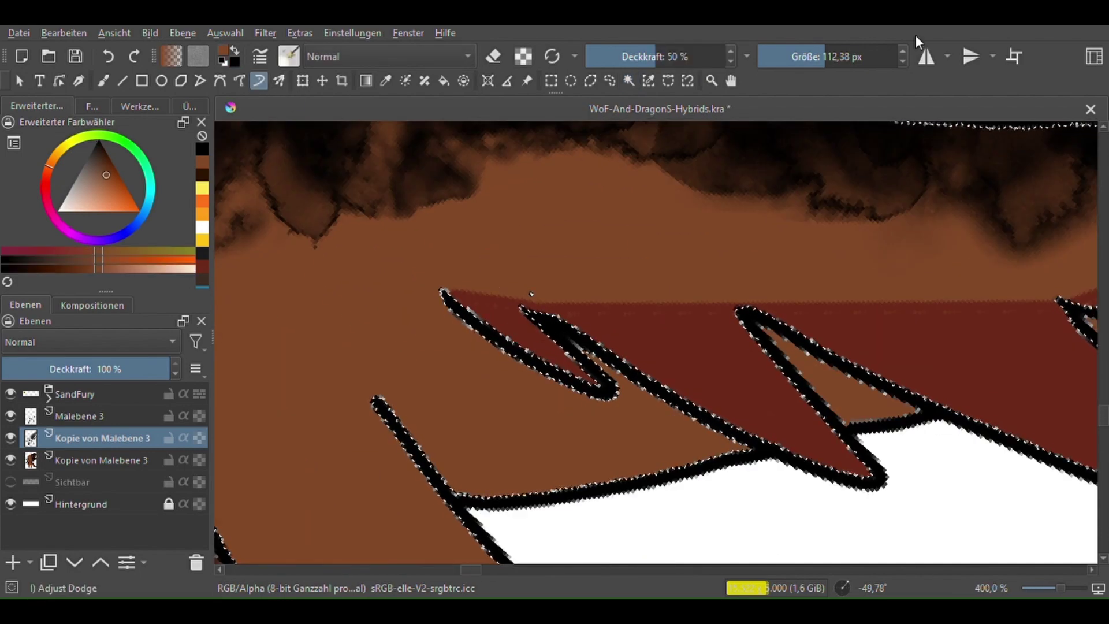
pyautogui.scroll(3, 512, 314)
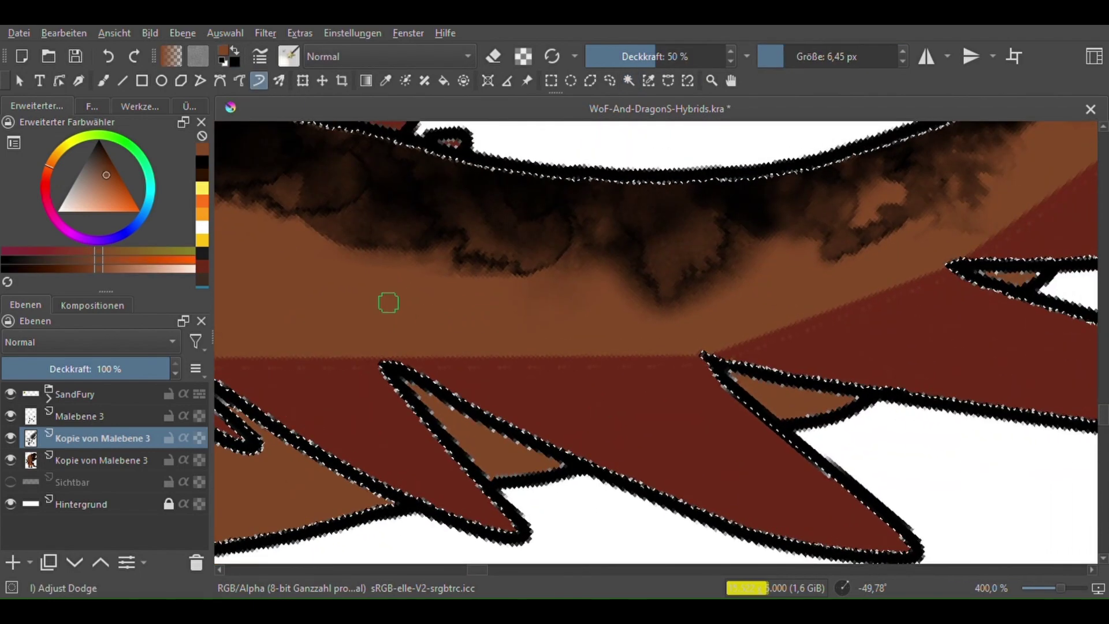
pyautogui.moveTo(943, 243); pyautogui.dragTo(507, 408)
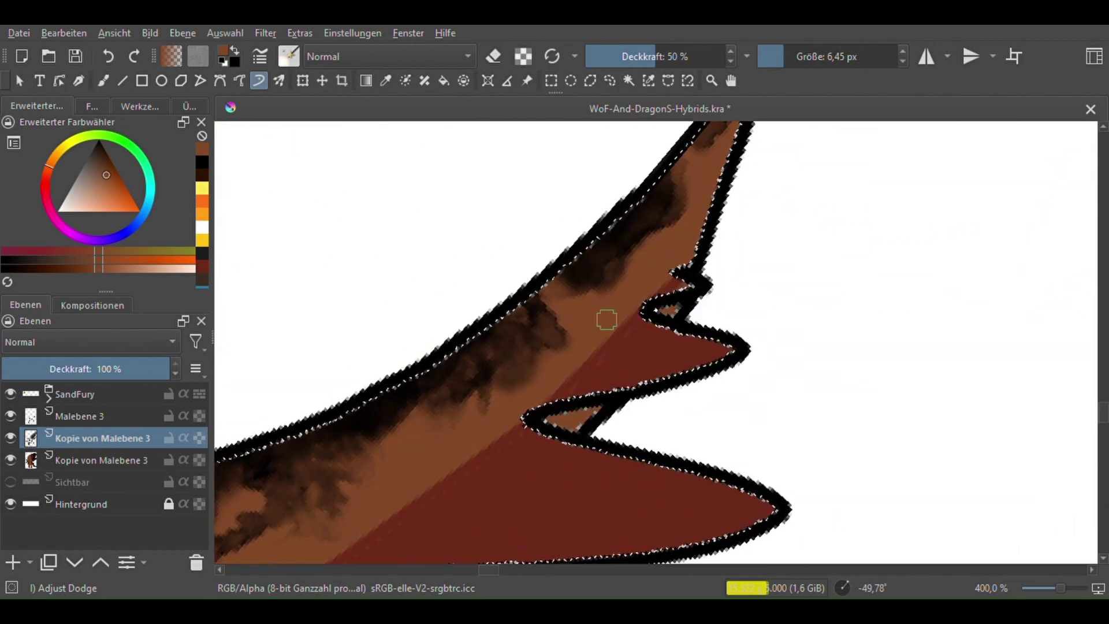
pyautogui.scroll(-1, 675, 261)
# Select the large lower tail spikes and shade their tips in black at 50 % opacity with a brush of about 125 px
pyautogui.hotkey('ctrl', 'shift', 'w')
pyautogui.scroll(-2, 656, 366)
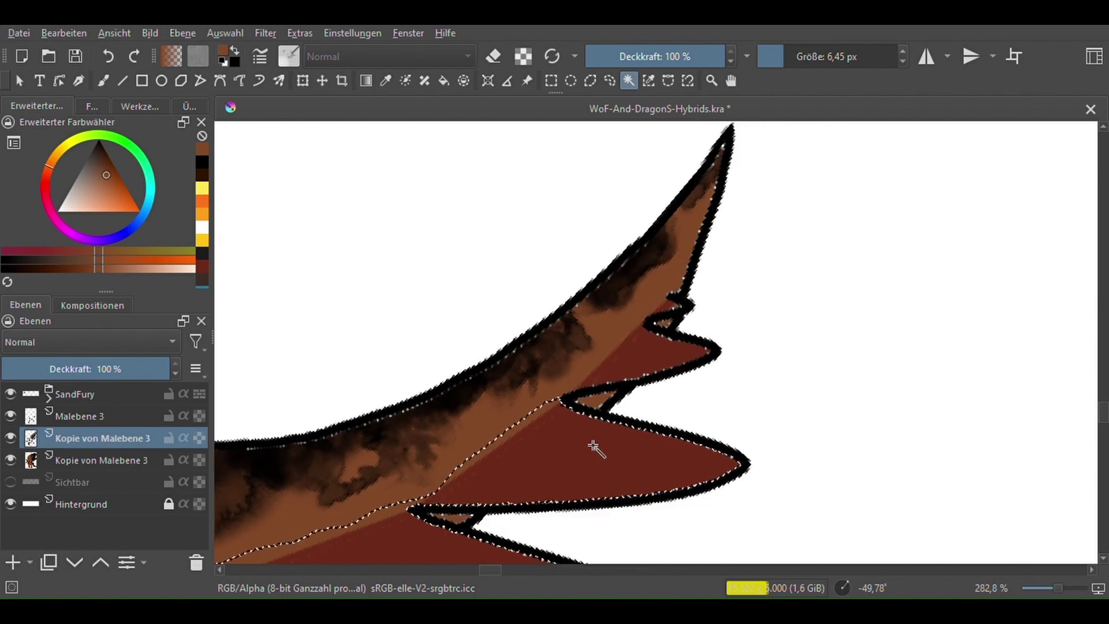
pyautogui.moveTo(628, 327); pyautogui.dragTo(631, 333)
pyautogui.click(259, 81)
pyautogui.press('x')
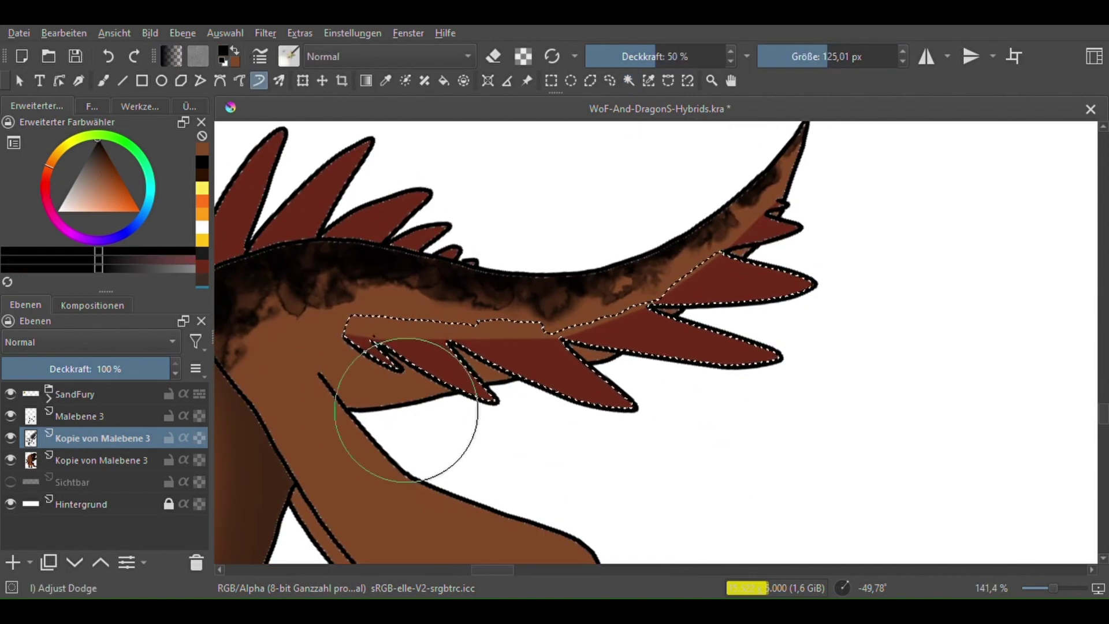
# Select the small spikes near the tail tip and shade them in black at 50 % opacity and about 125 px
pyautogui.hotkey('ctrl', 'shift', 'w')
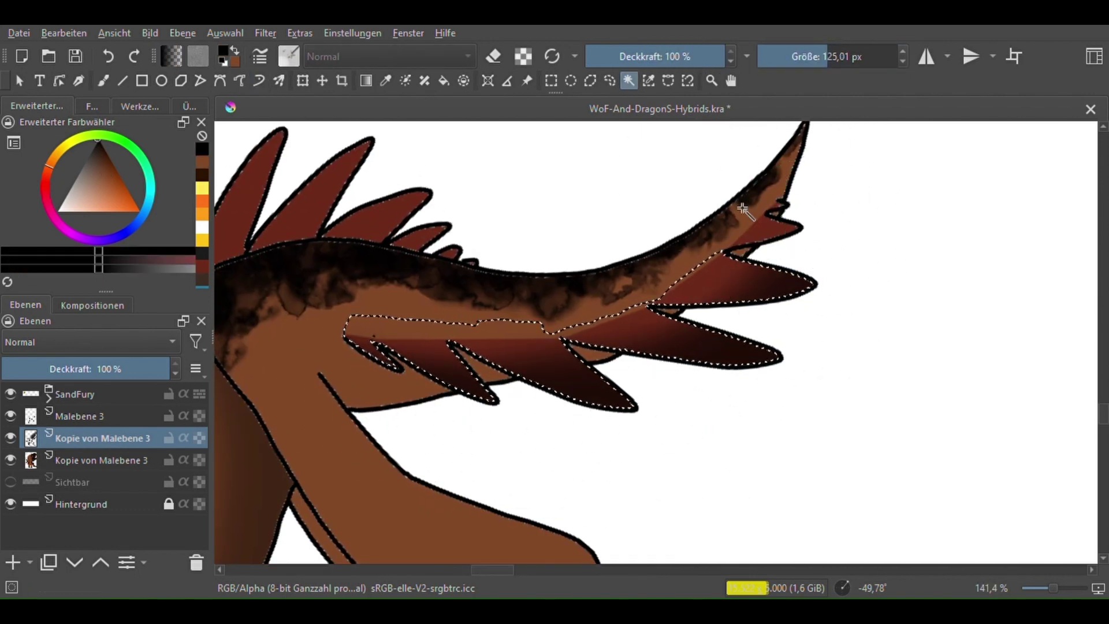
pyautogui.scroll(1, 462, 220)
pyautogui.hotkey('ctrl', 'shift', 'w')
pyautogui.scroll(-2, 648, 248)
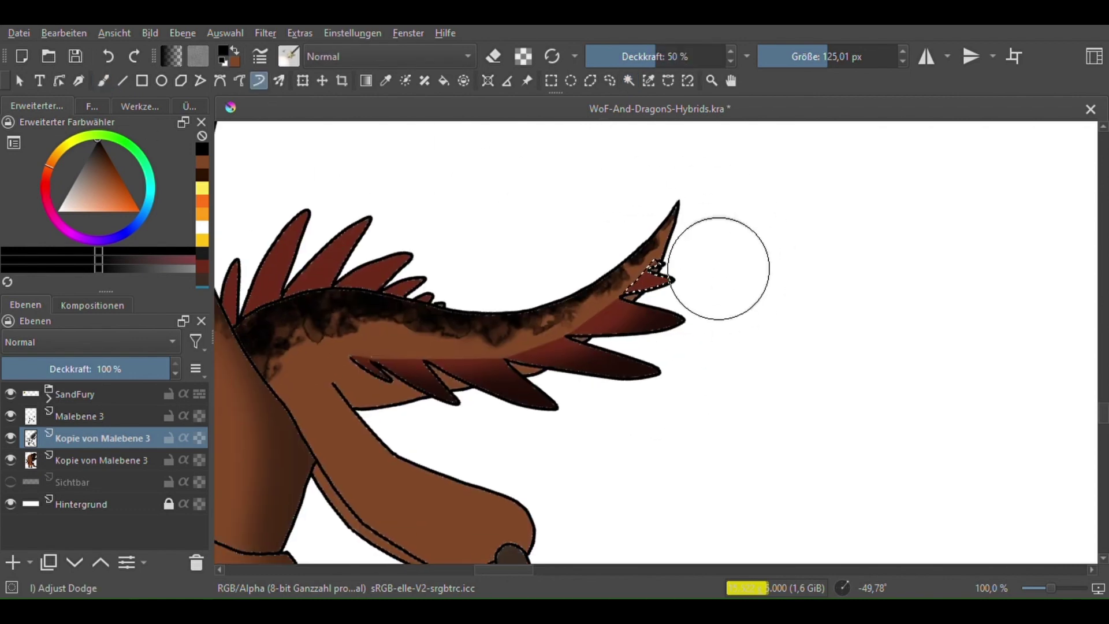
# Select the connected tail and hind leg area and shade the tail's underside in black at 50 % opacity and about 101 px
pyautogui.click(631, 81)
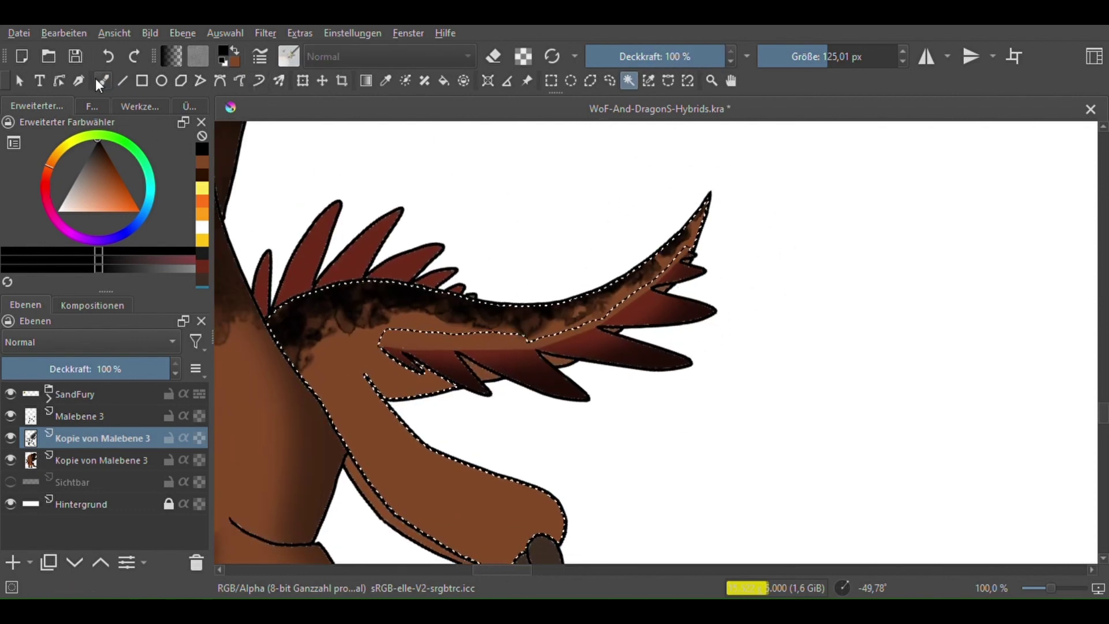
pyautogui.click(102, 81)
pyautogui.click(258, 81)
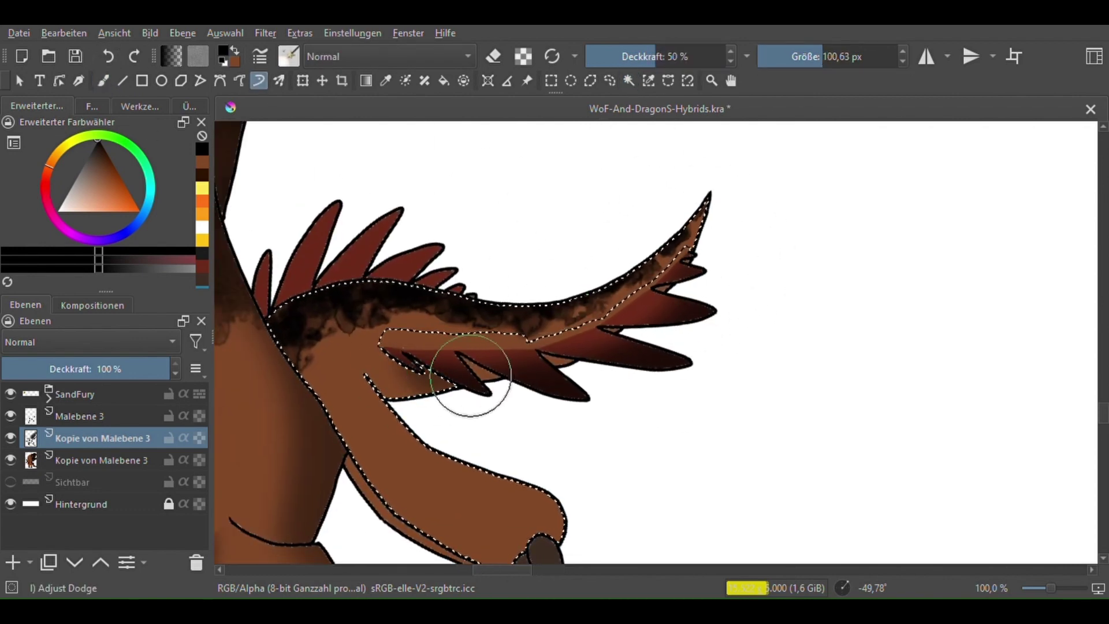
# Select the brown gaps between the lower tail spikes and shade them in black at 50 % opacity and about 101 px
pyautogui.click(628, 81)
pyautogui.scroll(1, 493, 386)
pyautogui.moveTo(493, 386); pyautogui.dragTo(422, 373)
pyautogui.hotkey('ctrl', 'shift', 'w')
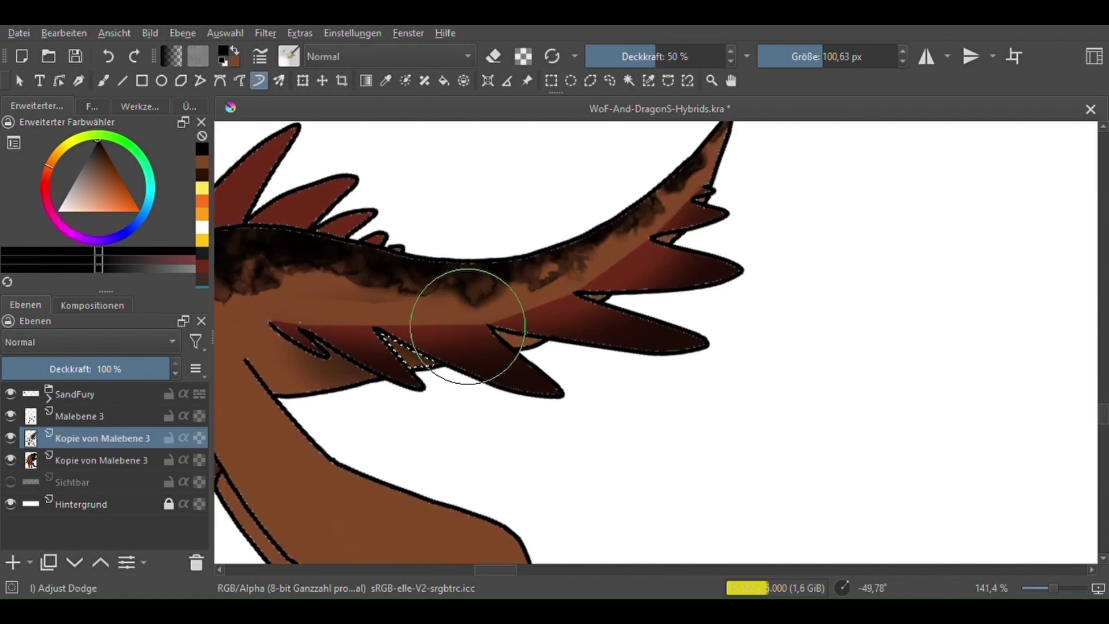
pyautogui.moveTo(478, 272)
pyautogui.mouseDown()
pyautogui.moveTo(525, 296)
pyautogui.moveTo(514, 333)
pyautogui.mouseUp()
pyautogui.hotkey('ctrl', 'shift', 'w')
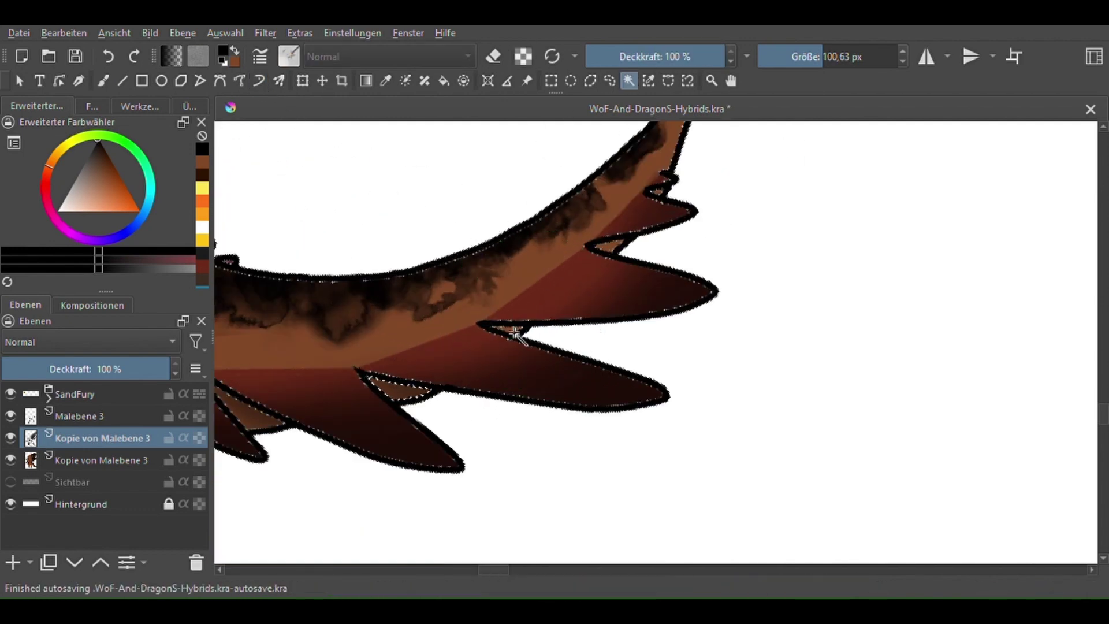
# Fill the remaining tiny gaps between the spikes near the tail tip with dark brown
pyautogui.scroll(3, 514, 334)
pyautogui.scroll(-1, 664, 243)
pyautogui.press('f')
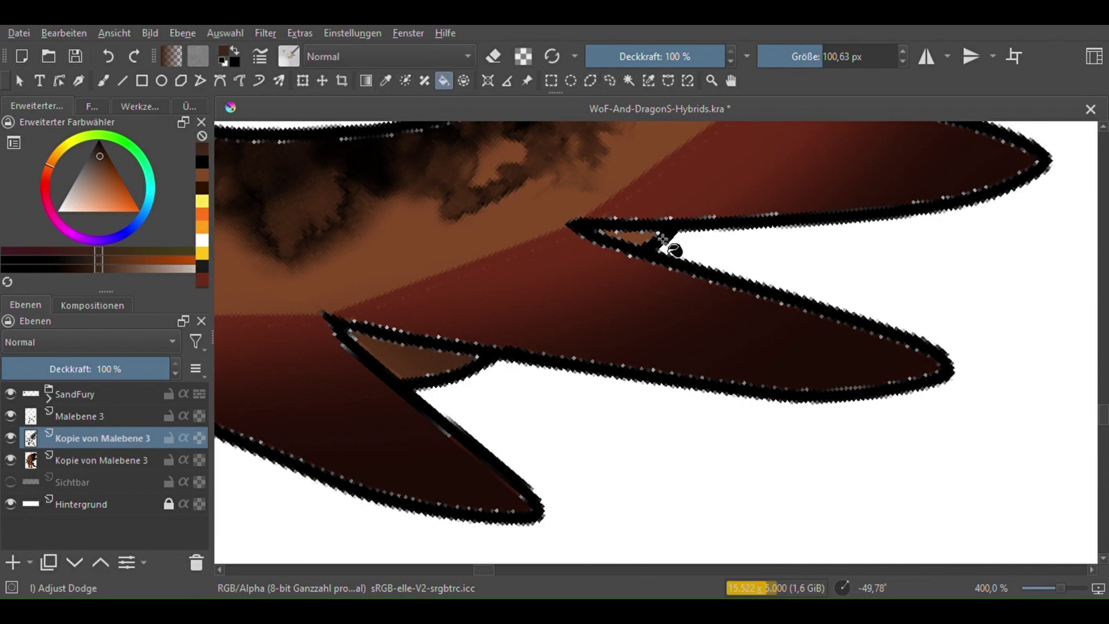
pyautogui.scroll(-5, 694, 202)
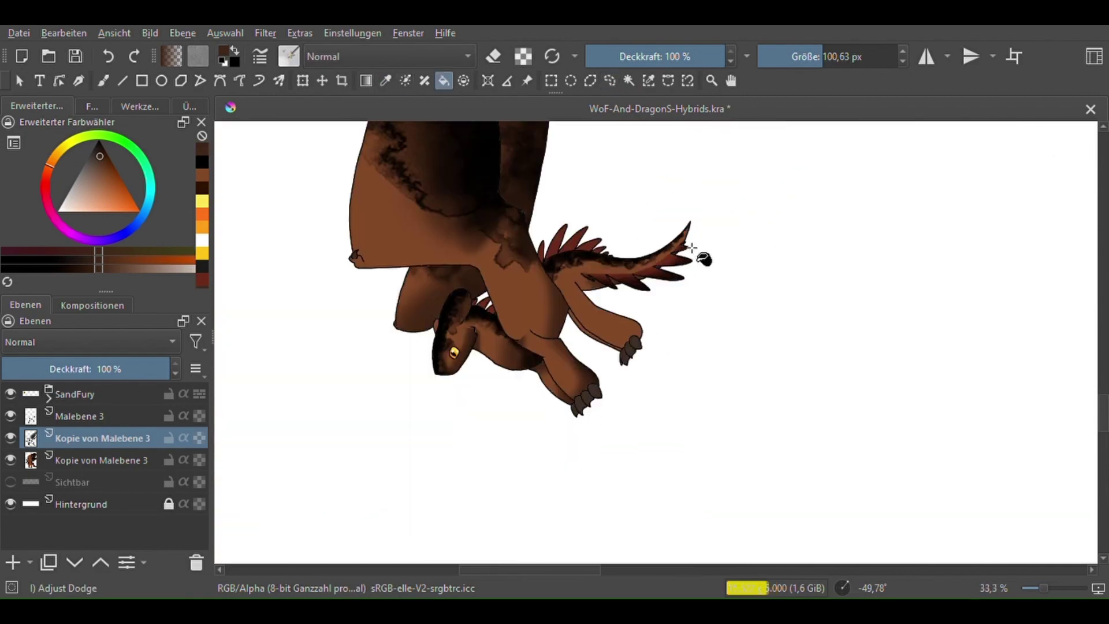
# Sample the body's brown and paint over the faint shading edge below the tail's black texture at about 45 px
pyautogui.scroll(2, 705, 255)
pyautogui.click(58, 460)
pyautogui.scroll(4, 369, 410)
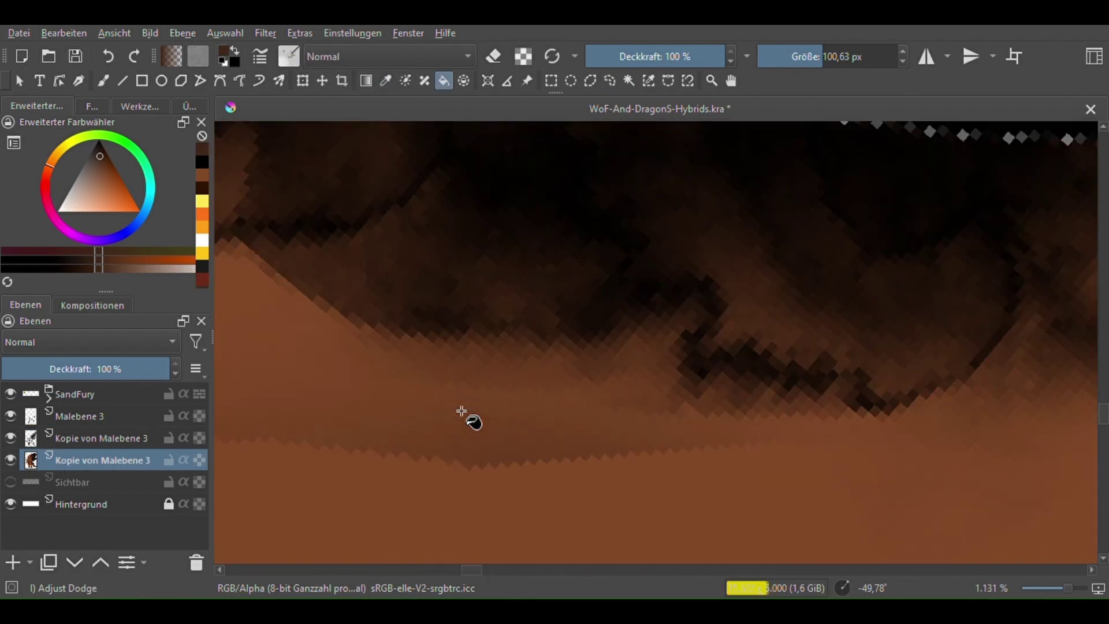
pyautogui.scroll(-2, 466, 416)
pyautogui.press('p')
pyautogui.click(490, 351)
pyautogui.press('b')
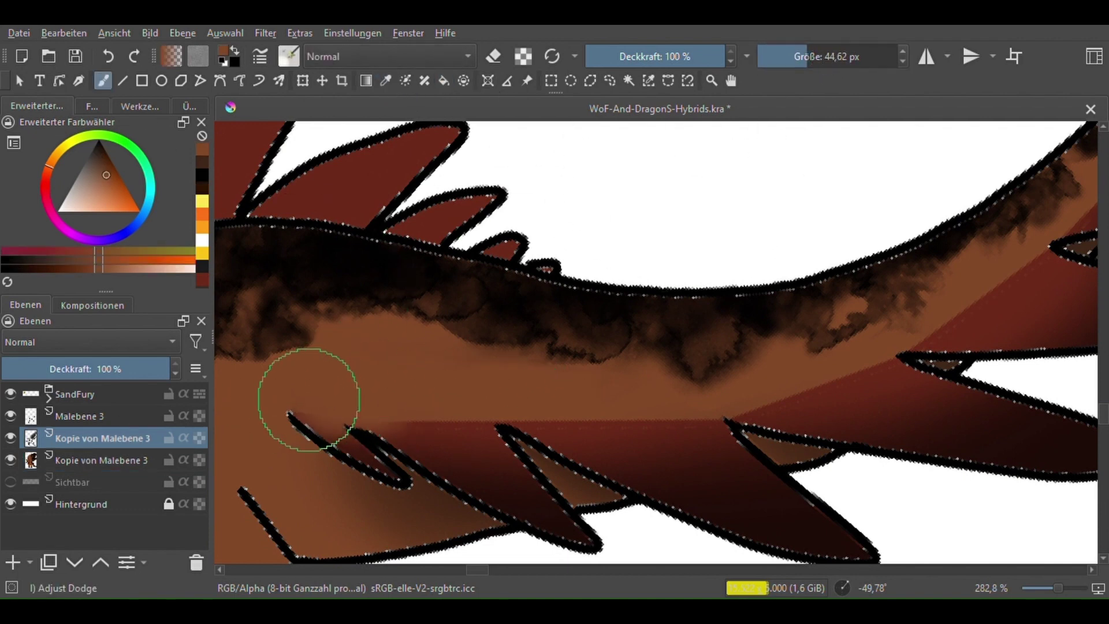
# Soften the boundary between the tail and its large lower spikes in the body's brown with a brush of about 23 px
pyautogui.press('[')
pyautogui.press('[')
pyautogui.press('[')
pyautogui.press('[')
pyautogui.press('[')
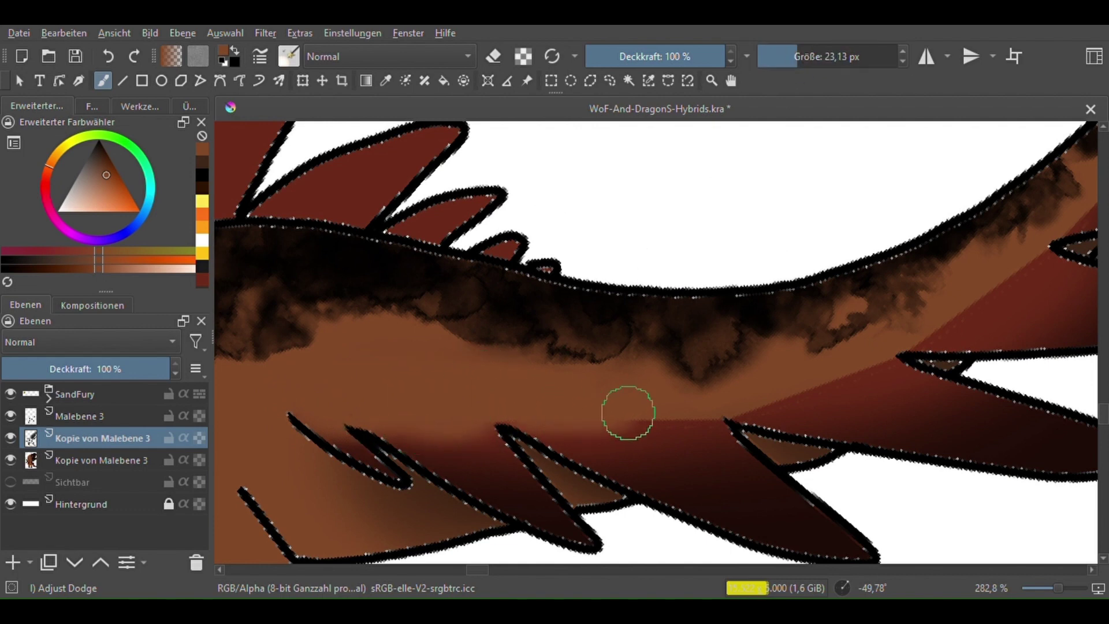
pyautogui.moveTo(532, 411); pyautogui.dragTo(428, 428)
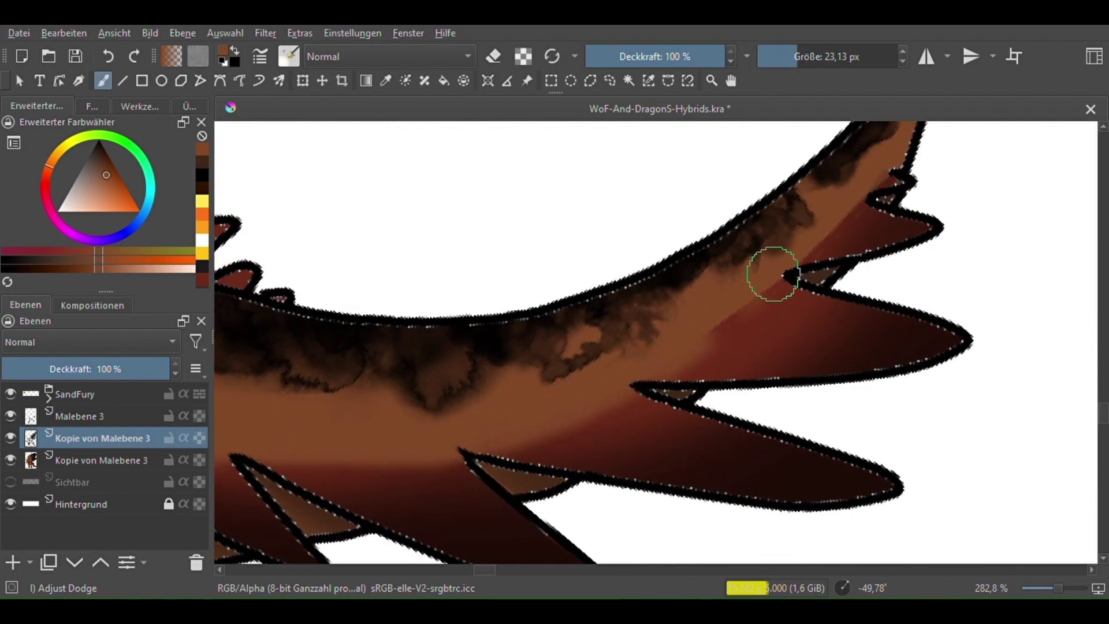
# Blend the spike bases toward the tail tip into the tail in the body's brown, reducing the brush to about 9 px
pyautogui.moveTo(770, 272); pyautogui.dragTo(525, 429)
pyautogui.press('[')
pyautogui.press('[')
pyautogui.press('[')
pyautogui.press('[')
pyautogui.press('[')
pyautogui.press('[')
pyautogui.scroll(1, 574, 371)
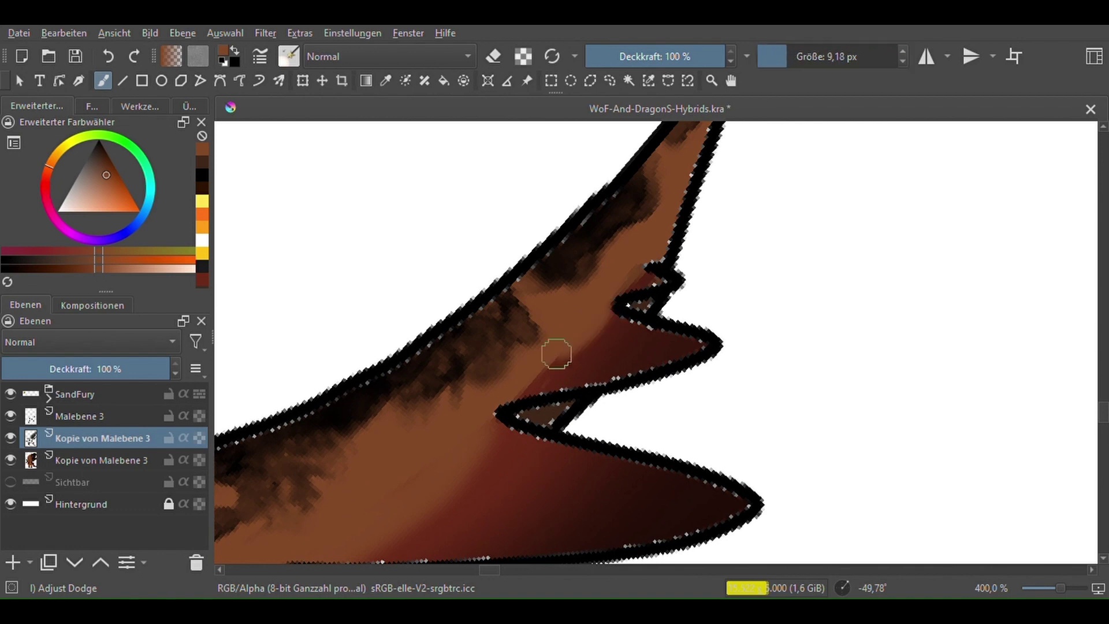
pyautogui.scroll(-4, 599, 301)
pyautogui.scroll(4, 682, 299)
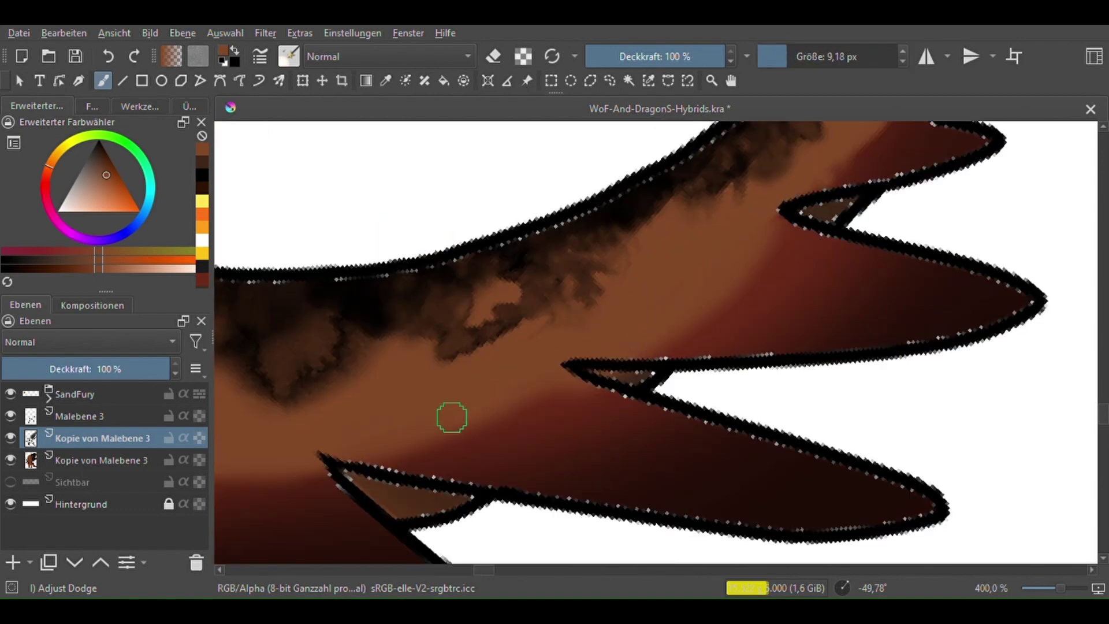
# Select the near hind leg and shade its foot end in black at 50 % opacity with a brush of about 153 px
pyautogui.press('2')
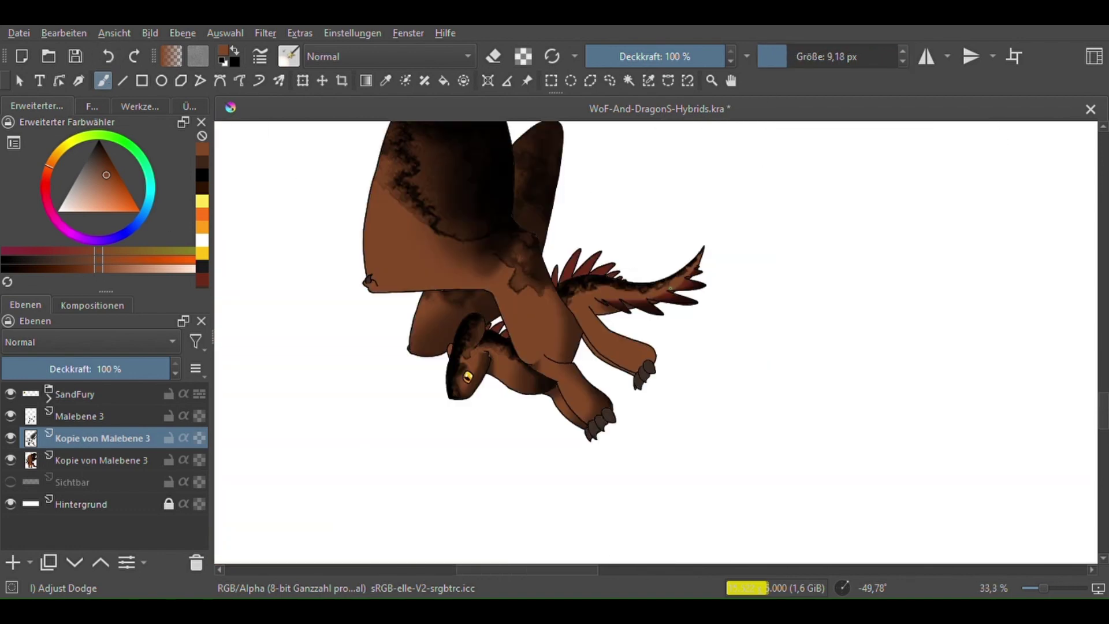
pyautogui.press('x')
pyautogui.click(258, 80)
pyautogui.hotkey('ctrl', '+')
pyautogui.hotkey('ctrl', '+')
pyautogui.click(815, 56)
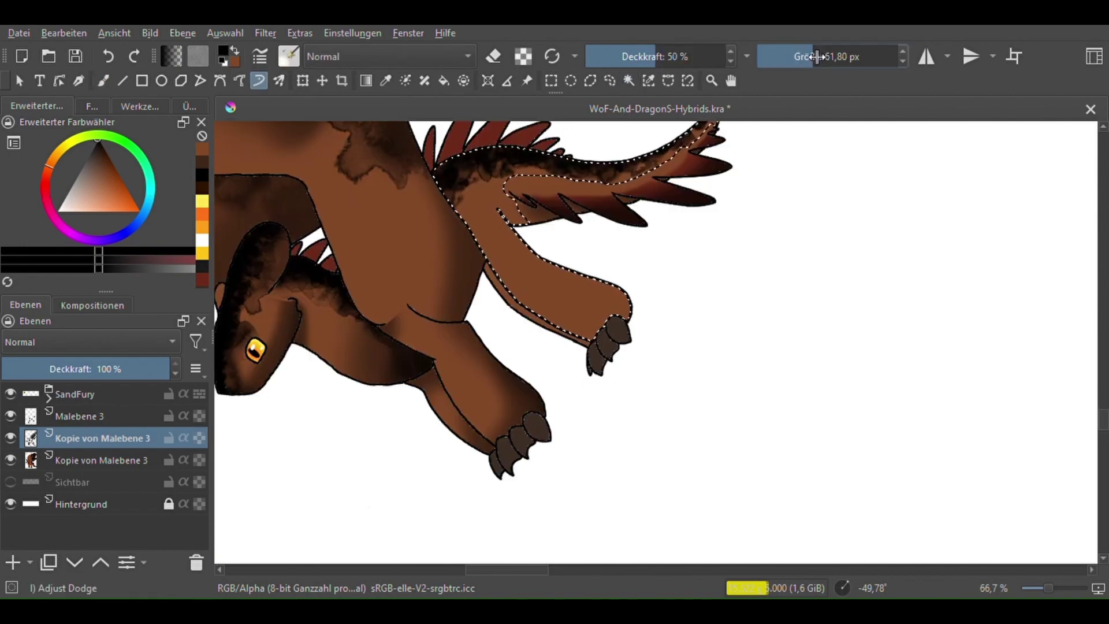
pyautogui.moveTo(554, 248)
pyautogui.mouseDown()
pyautogui.moveTo(576, 254)
pyautogui.moveTo(630, 336)
pyautogui.moveTo(495, 328)
pyautogui.moveTo(609, 272)
pyautogui.moveTo(566, 243)
pyautogui.moveTo(589, 292)
pyautogui.mouseUp()
# Select the thin visible strip of the far hind leg and shade it in black at 50 % opacity and about 153 px
pyautogui.hotkey('ctrl', 'w')
pyautogui.click(507, 321)
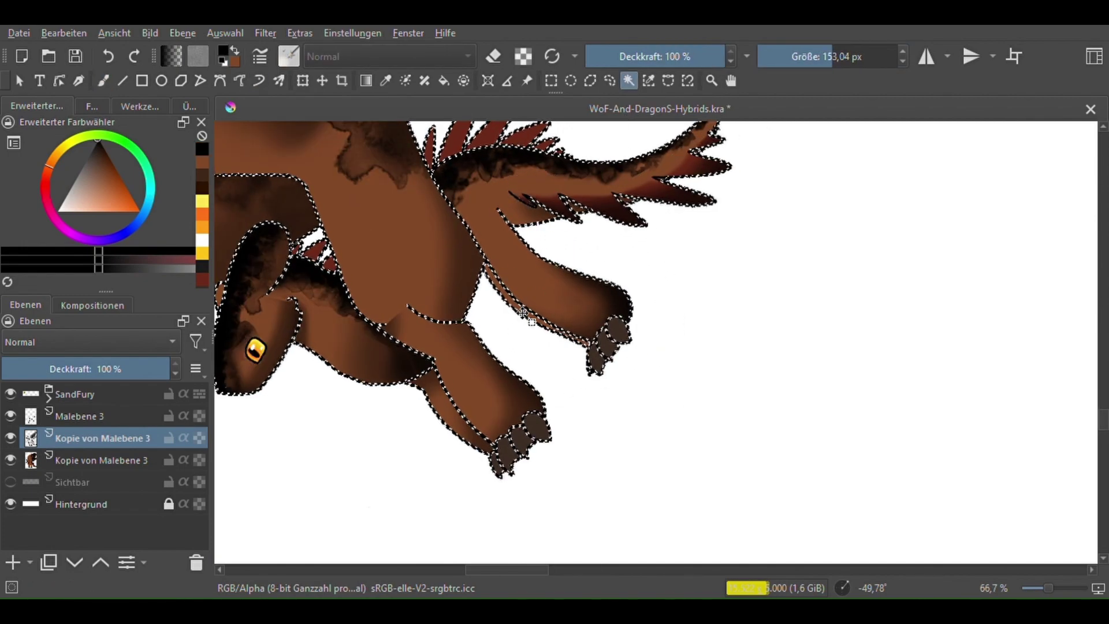
pyautogui.scroll(7, 521, 312)
pyautogui.scroll(-5, 520, 312)
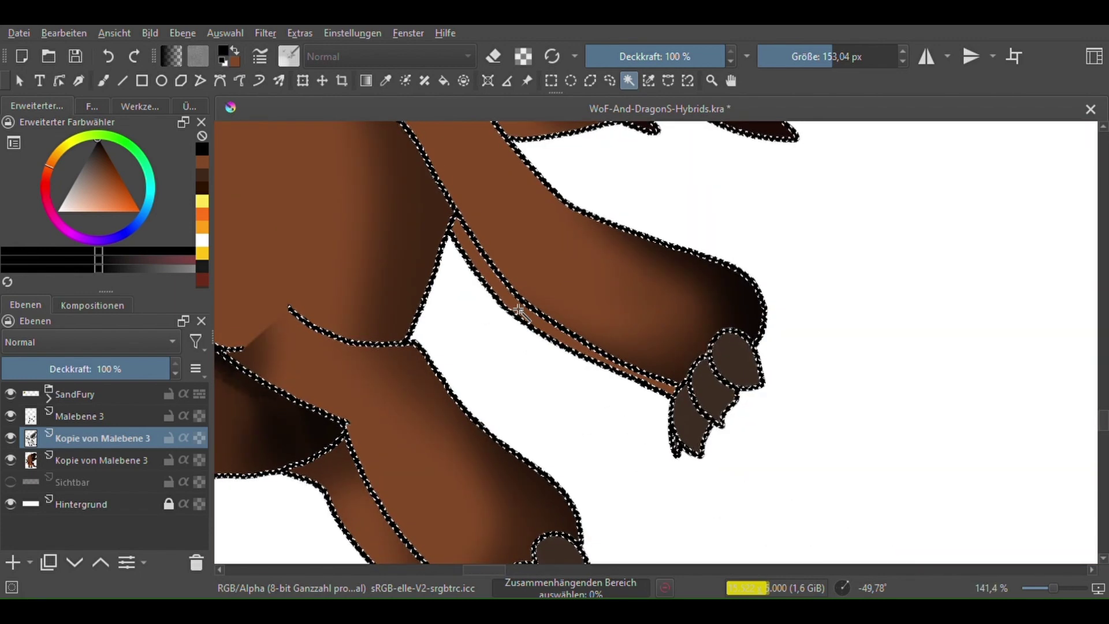
pyautogui.scroll(-3, 530, 281)
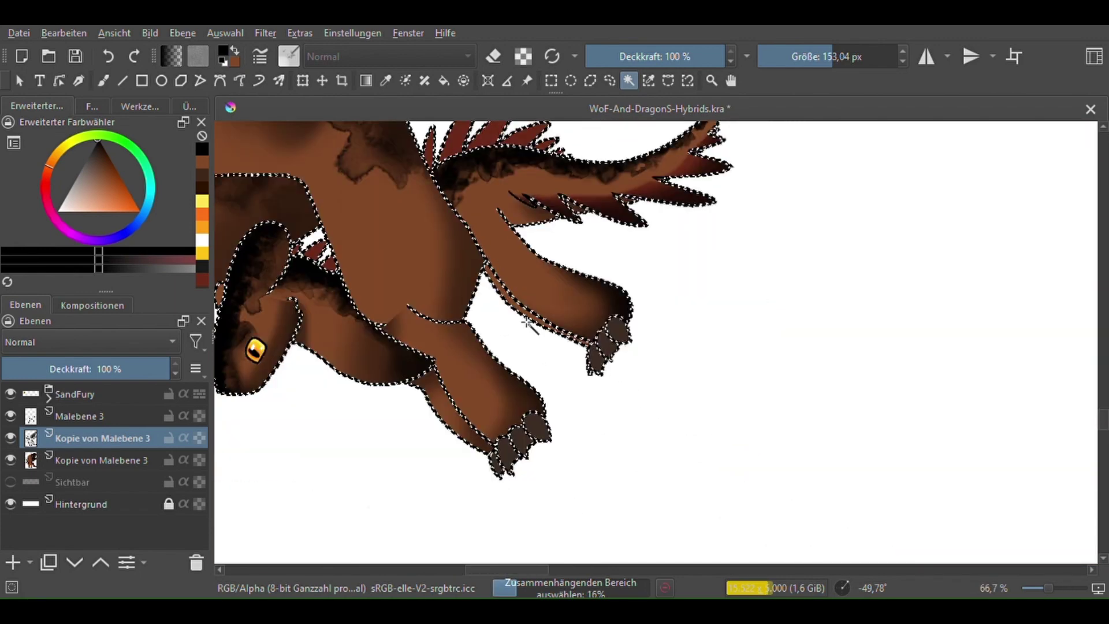
pyautogui.scroll(-4, 530, 327)
pyautogui.scroll(6, 523, 322)
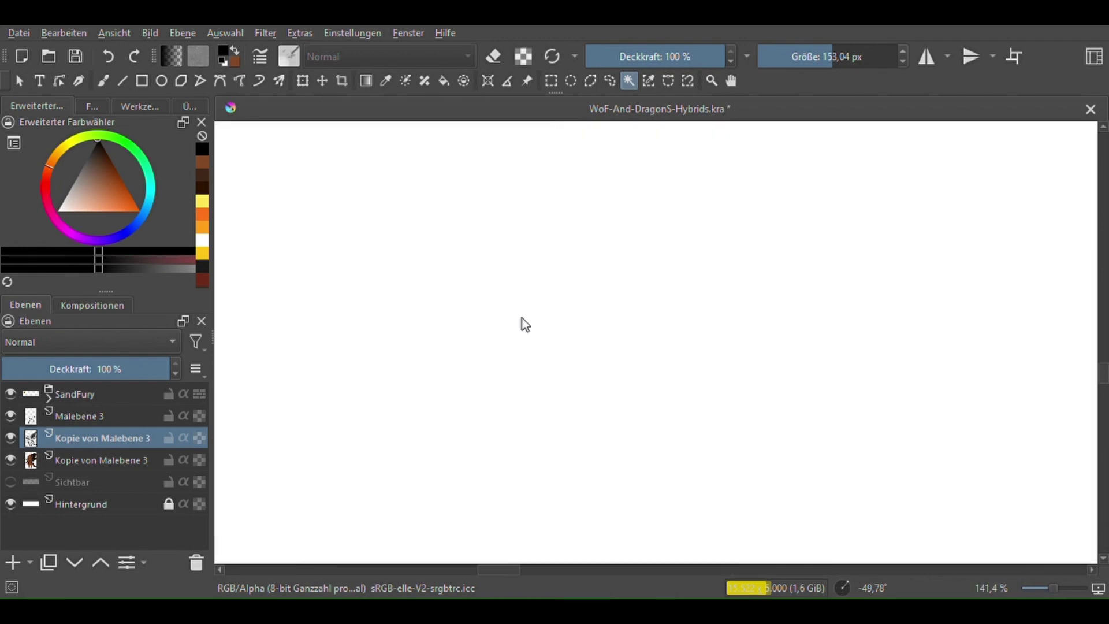
pyautogui.scroll(-4, 522, 321)
pyautogui.press('b')
pyautogui.scroll(4, 405, 322)
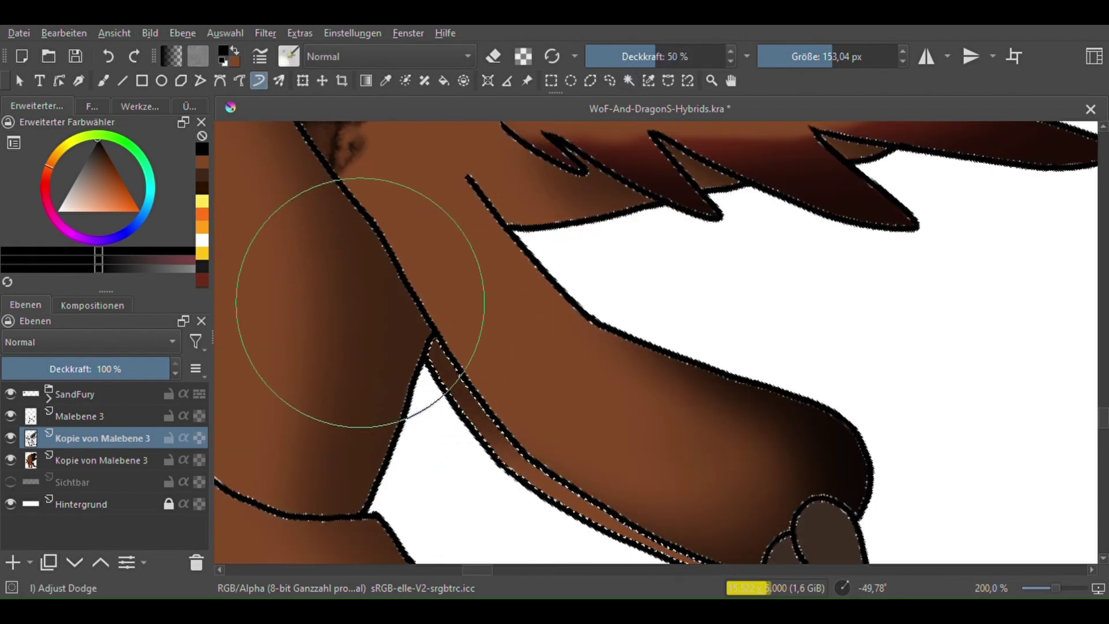
# Select the claws by colour on the lower copy layer and lighten the foot claws in grey at 50 % opacity and about 153 px
pyautogui.scroll(-6, 608, 416)
pyautogui.press('pagedown')
pyautogui.hotkey('shift', 's')
pyautogui.scroll(5, 614, 428)
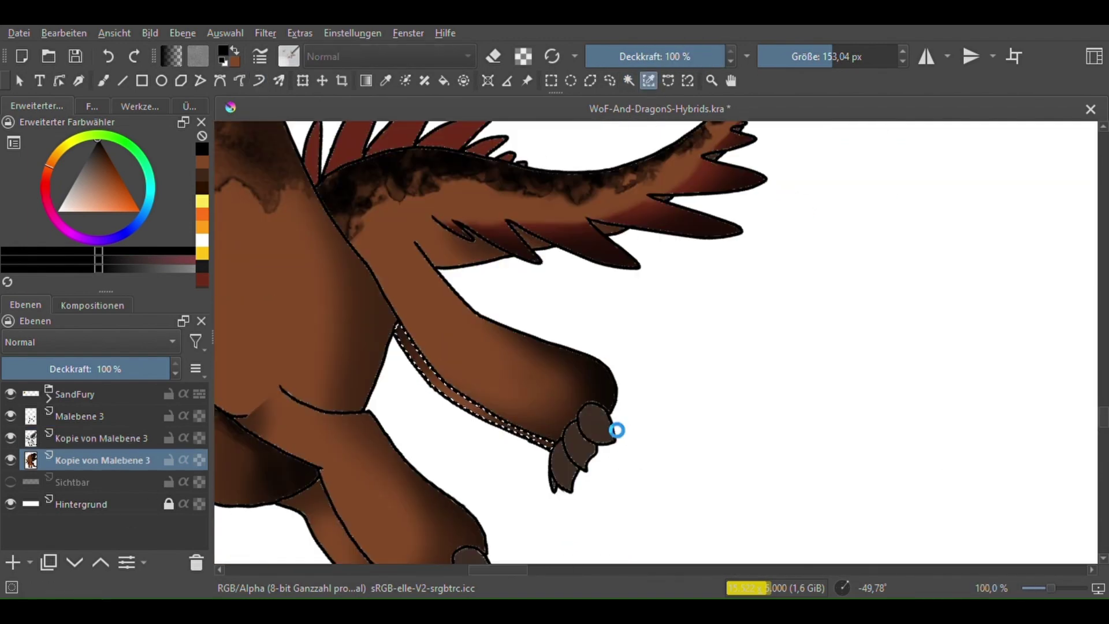
pyautogui.scroll(-3, 578, 405)
pyautogui.press('b')
pyautogui.scroll(1, 626, 366)
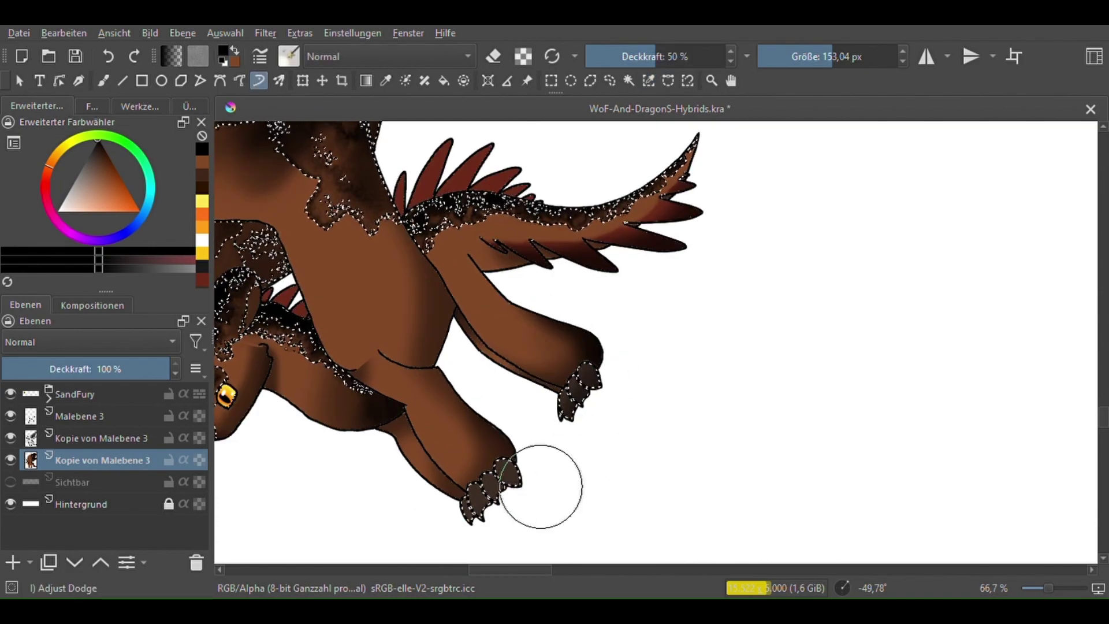
pyautogui.click(83, 165)
pyautogui.moveTo(79, 168); pyautogui.dragTo(76, 175)
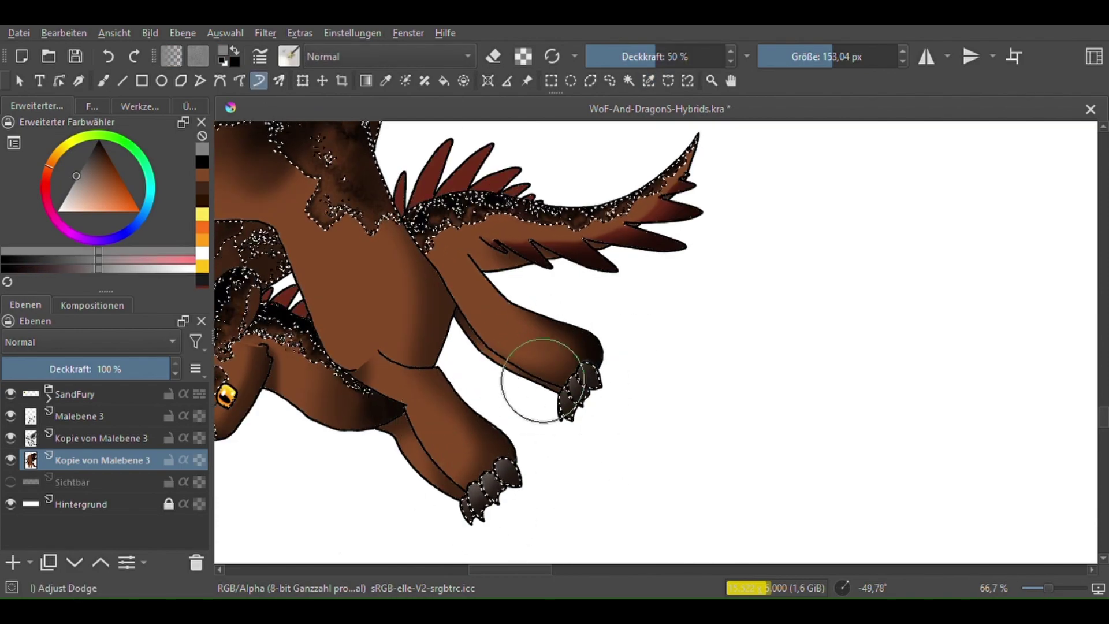
# Lighten the near wing's claw in grey with a brush of about 23 px, then restore black as the painting colour
pyautogui.hscroll(-5, 539, 384)
pyautogui.scroll(2, 292, 156)
pyautogui.press('[')
pyautogui.press('[')
pyautogui.press('[')
pyautogui.press('[')
pyautogui.press('[')
pyautogui.press('[')
pyautogui.press('d')
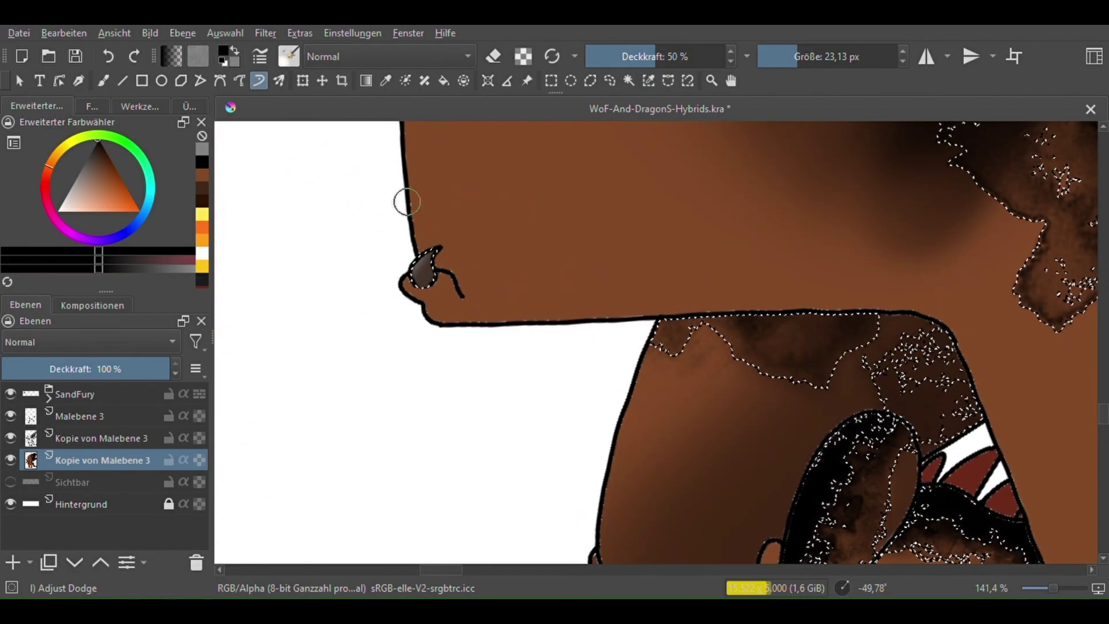
# Select the small far ear beside the head and shade it in black on the upper copy layer at 50 % opacity and about 23 px
pyautogui.click(609, 80)
pyautogui.scroll(-3, 486, 271)
pyautogui.scroll(5, 486, 271)
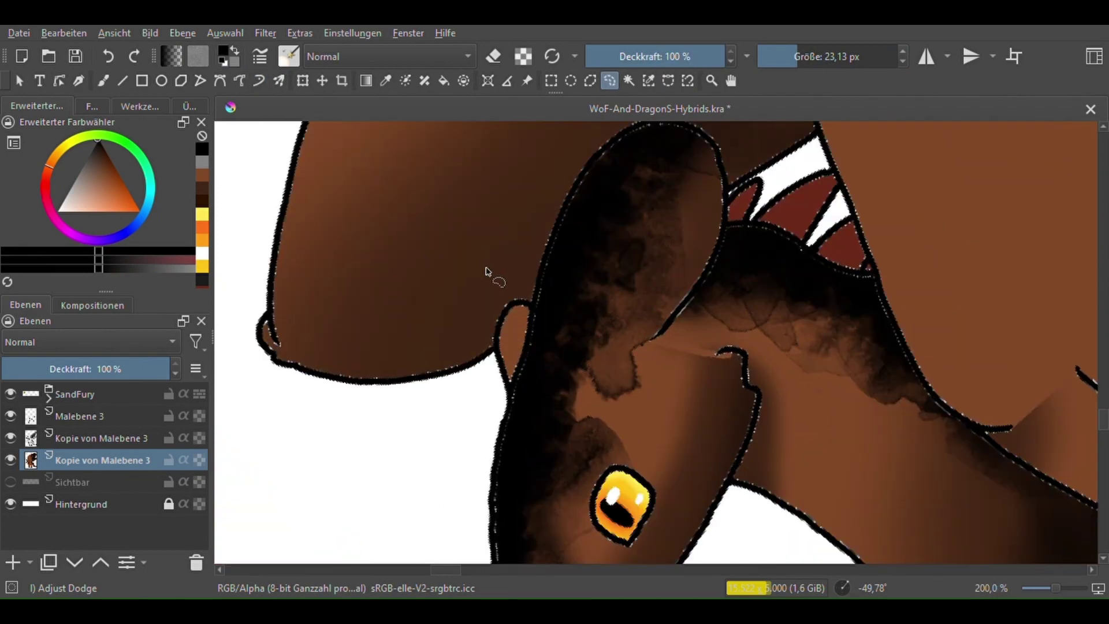
pyautogui.press('pageup')
pyautogui.click(259, 81)
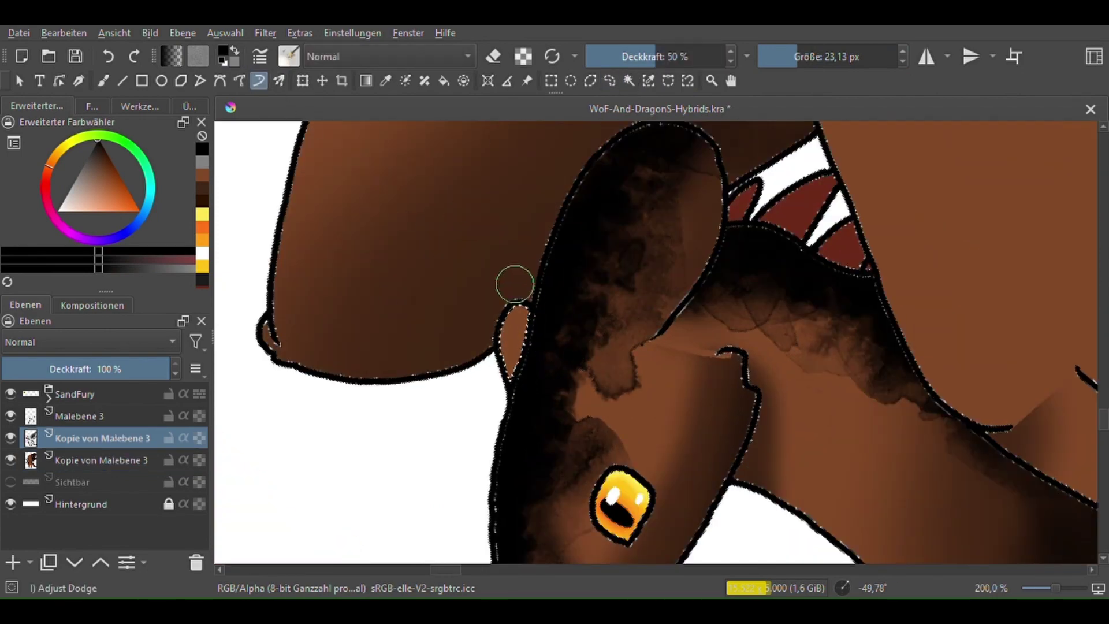
pyautogui.moveTo(514, 279)
pyautogui.mouseDown()
pyautogui.moveTo(415, 309)
pyautogui.moveTo(352, 346)
pyautogui.mouseUp()
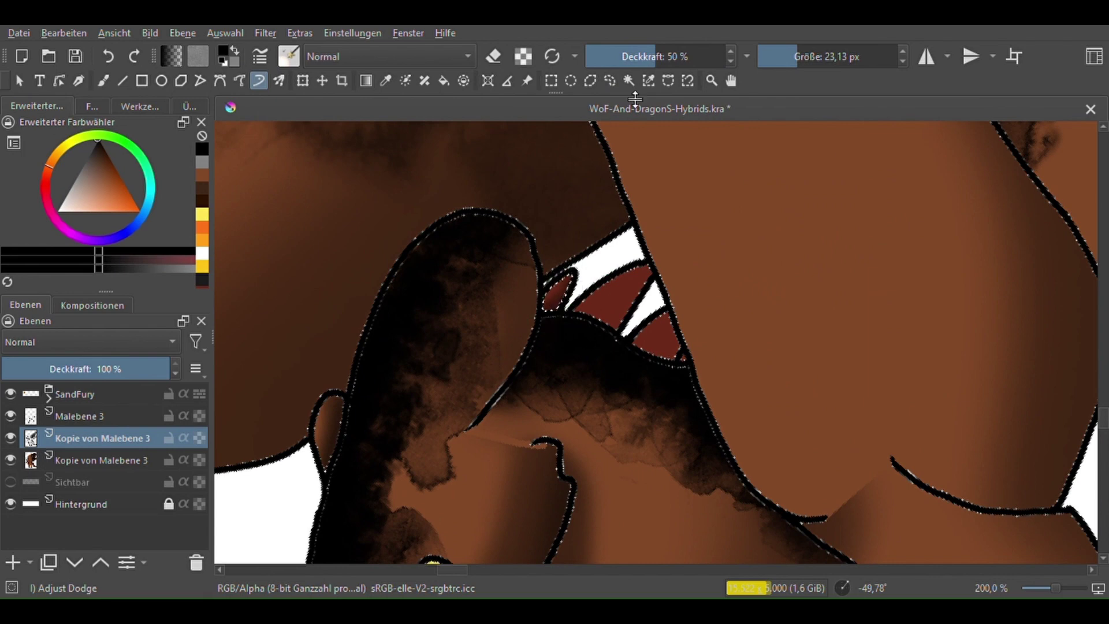
# Select the neck spikes and the first upper tail spike and shade them in black at 50 % opacity with a brush of about 54 px
pyautogui.click(629, 80)
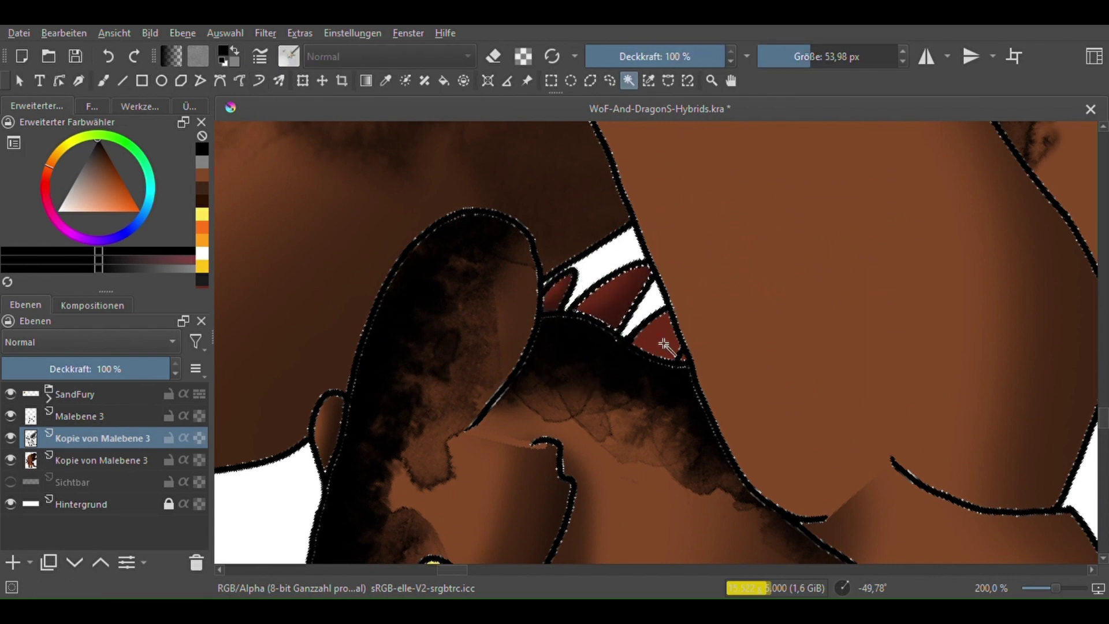
pyautogui.press('-')
pyautogui.click(637, 81)
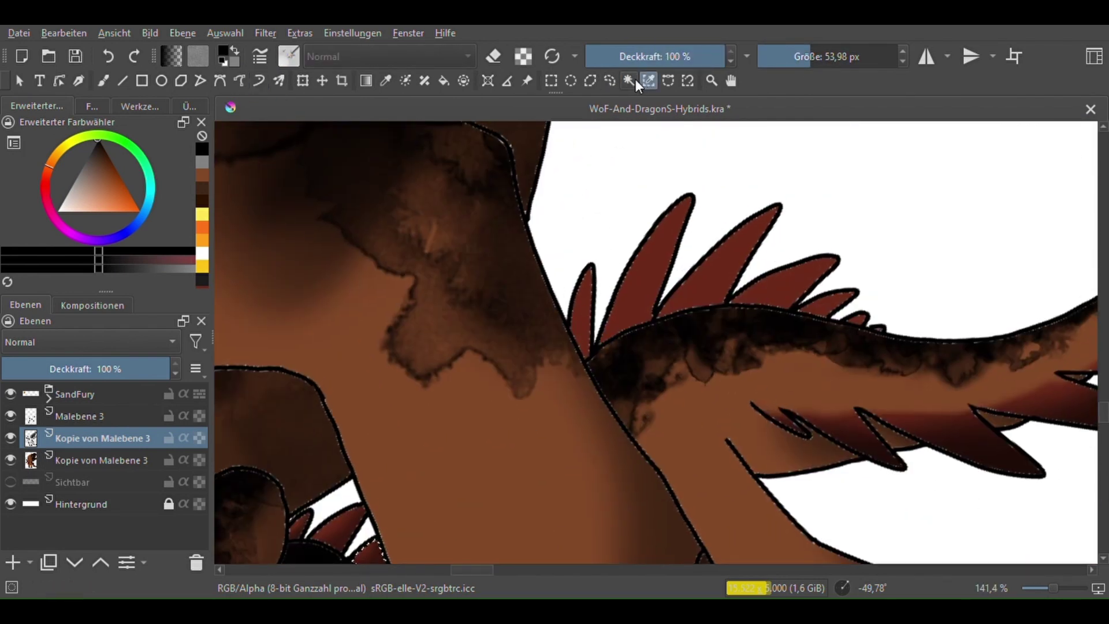
pyautogui.press('b')
pyautogui.press('+')
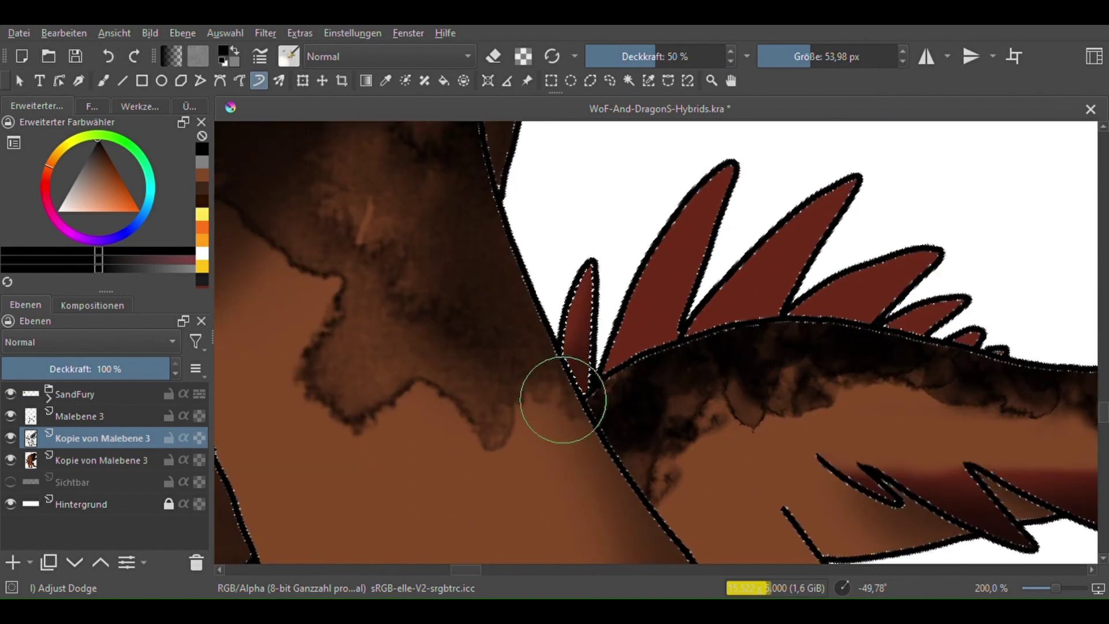
# Select the second and third upper tail spikes and shade their bases in black at 50 % opacity with a brush of about 90 px
pyautogui.moveTo(790, 256); pyautogui.dragTo(663, 297)
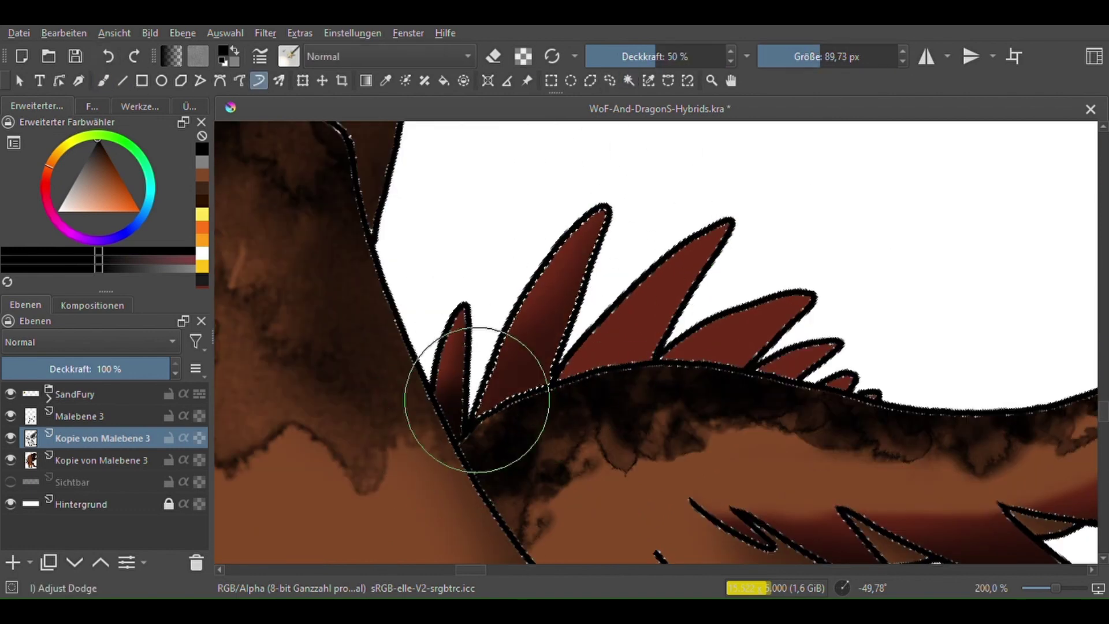
pyautogui.click(629, 80)
pyautogui.moveTo(429, 170); pyautogui.dragTo(317, 202)
pyautogui.press('b')
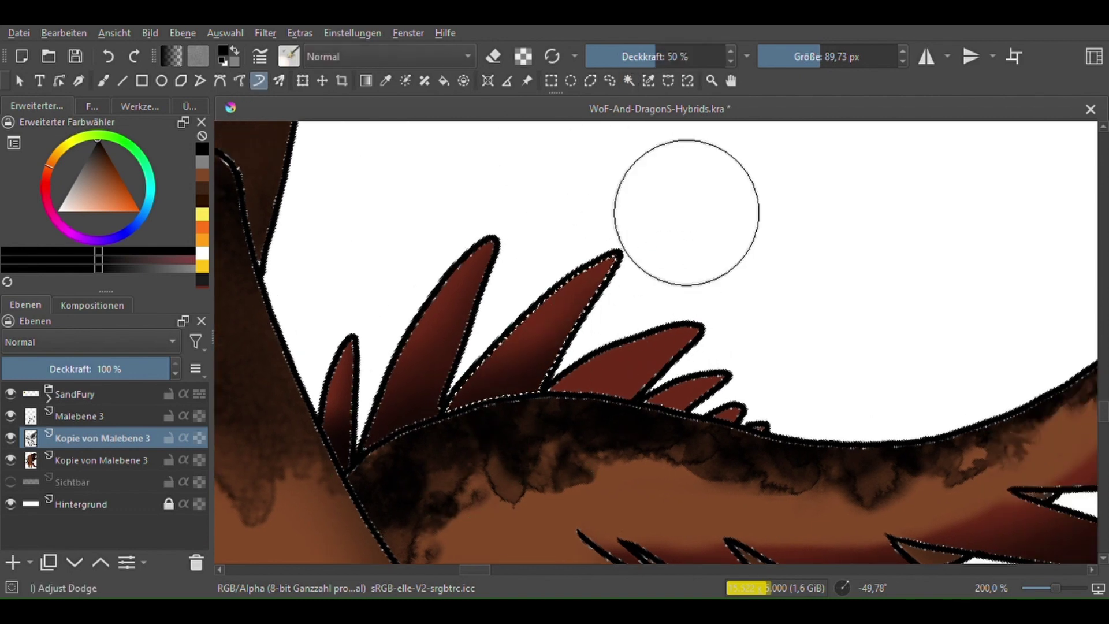
# Shade the remaining upper tail spikes in black at 50 % opacity, reducing the brush to about 25 px for the small ones
pyautogui.moveTo(685, 213); pyautogui.dragTo(546, 196)
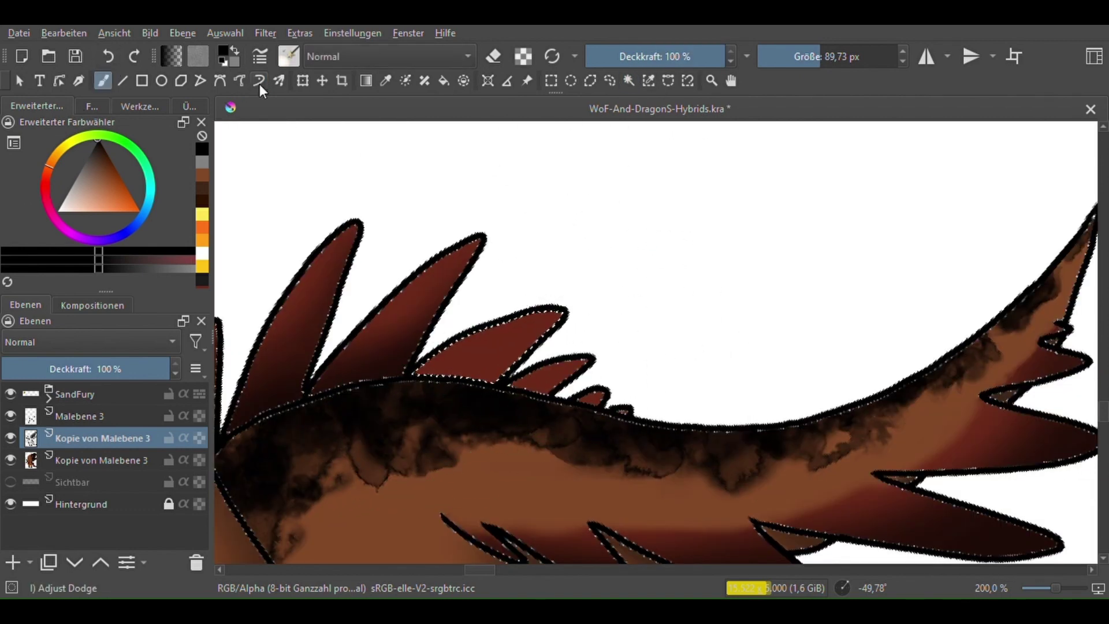
pyautogui.click(629, 80)
pyautogui.scroll(1, 601, 323)
pyautogui.press('b')
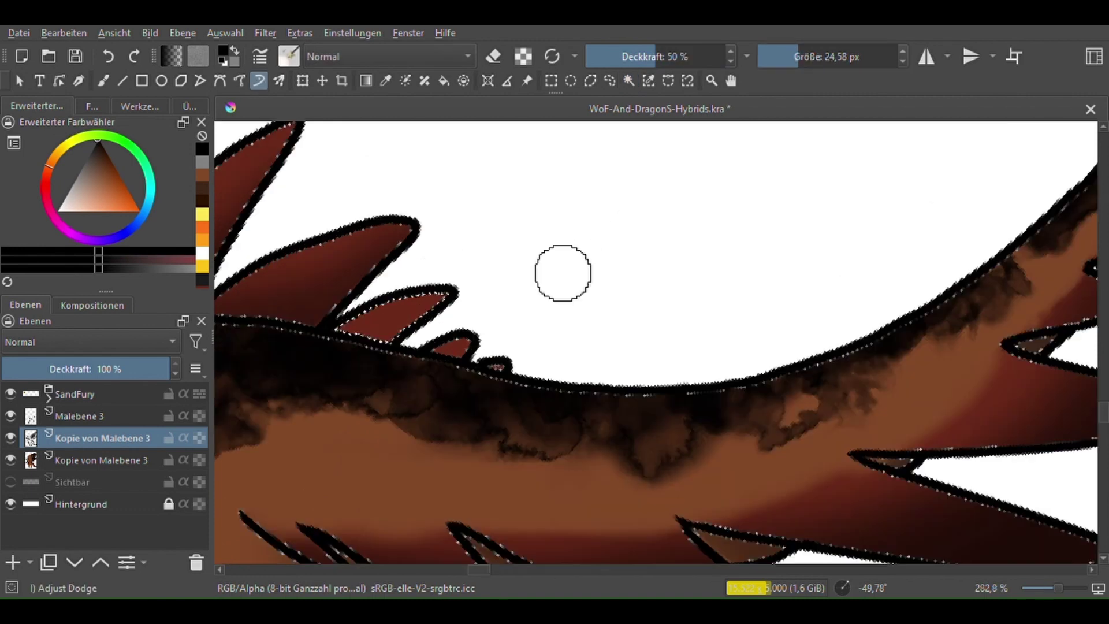
pyautogui.press('b')
pyautogui.click(258, 81)
# Select the tail with the far hind leg and shade its base beside the body in black at 50 % opacity and about 185 px, then deselect
pyautogui.scroll(-5, 496, 351)
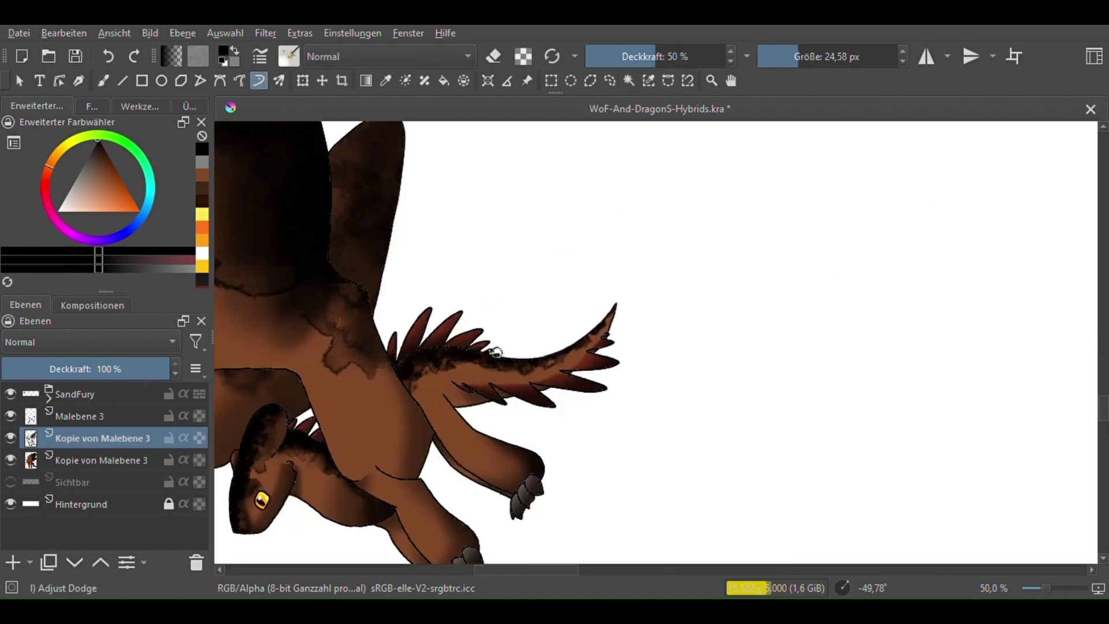
pyautogui.scroll(1, 470, 389)
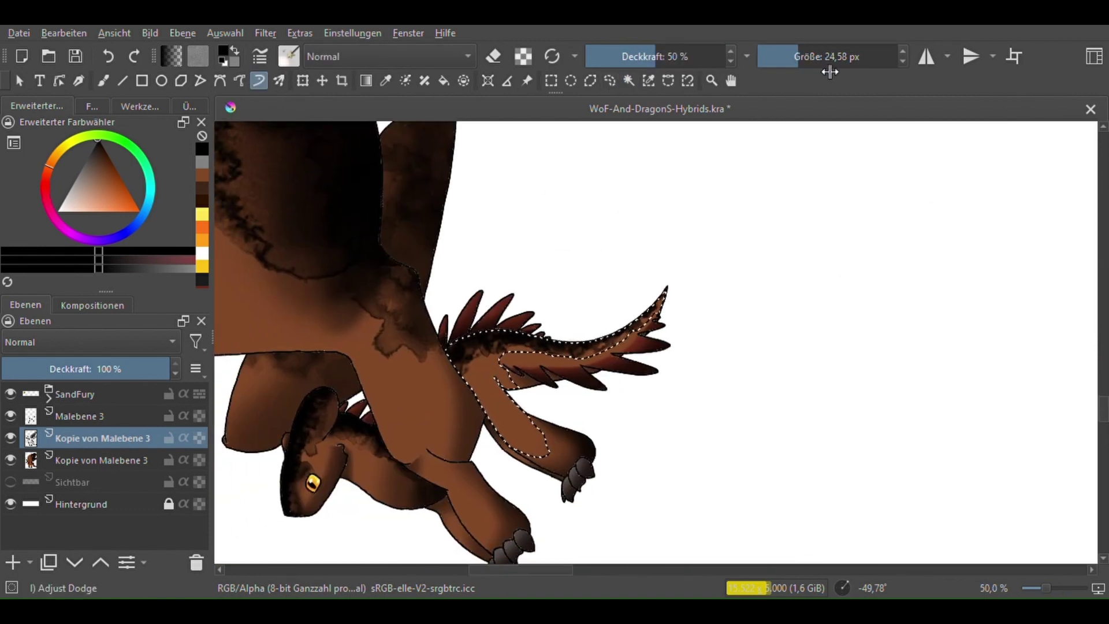
pyautogui.click(836, 56)
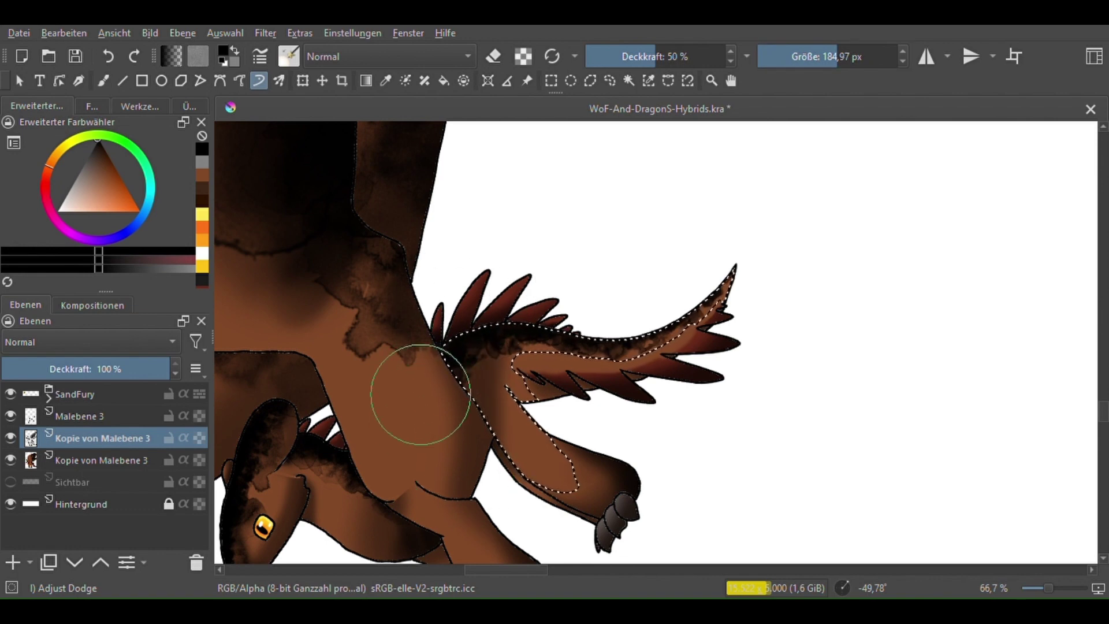
pyautogui.click(609, 80)
pyautogui.click(634, 218)
# Switch to a dark brown in Color Dodge mode and select the whole tail area using the line-art layer Malebene 3
pyautogui.moveTo(106, 157)
pyautogui.mouseDown()
pyautogui.moveTo(47, 215)
pyautogui.moveTo(102, 160)
pyautogui.mouseUp()
pyautogui.hotkey('alt', 'shift', 'd')
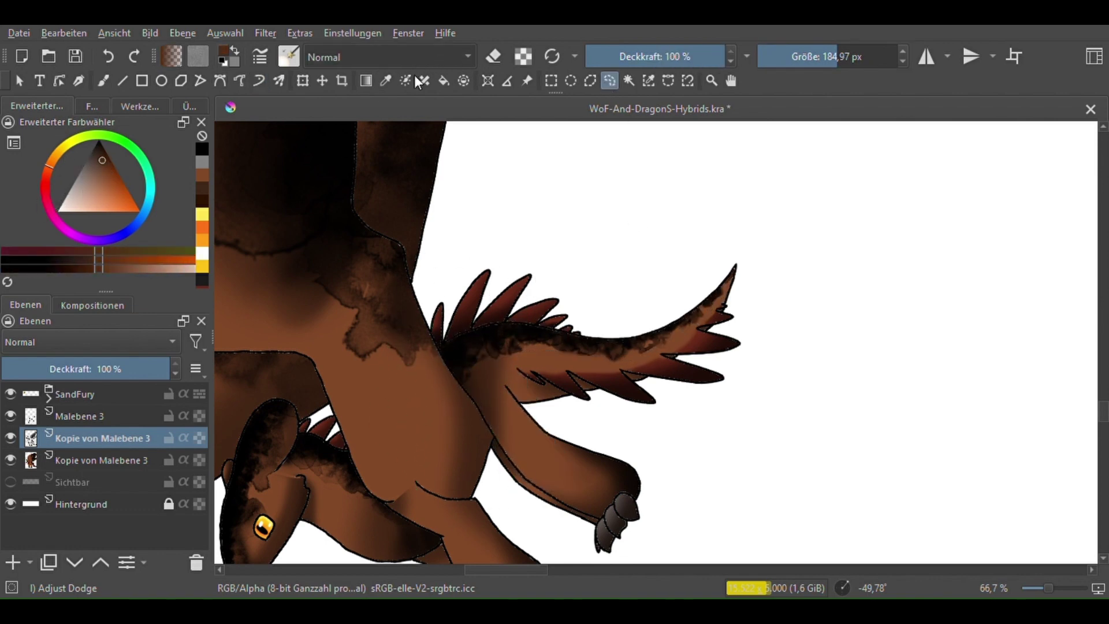
pyautogui.scroll(3, 503, 341)
pyautogui.hotkey('ctrl', 'w')
pyautogui.click(641, 442)
pyautogui.scroll(-1, 402, 122)
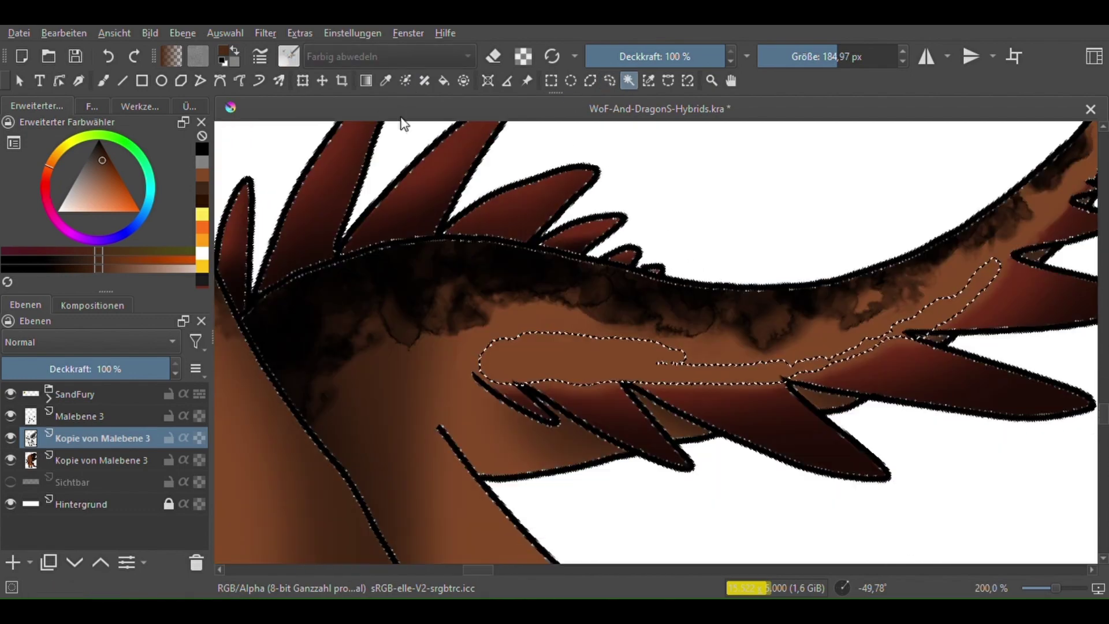
pyautogui.press('b')
pyautogui.press('pageup')
pyautogui.hotkey('ctrl', 'z')
pyautogui.press('b')
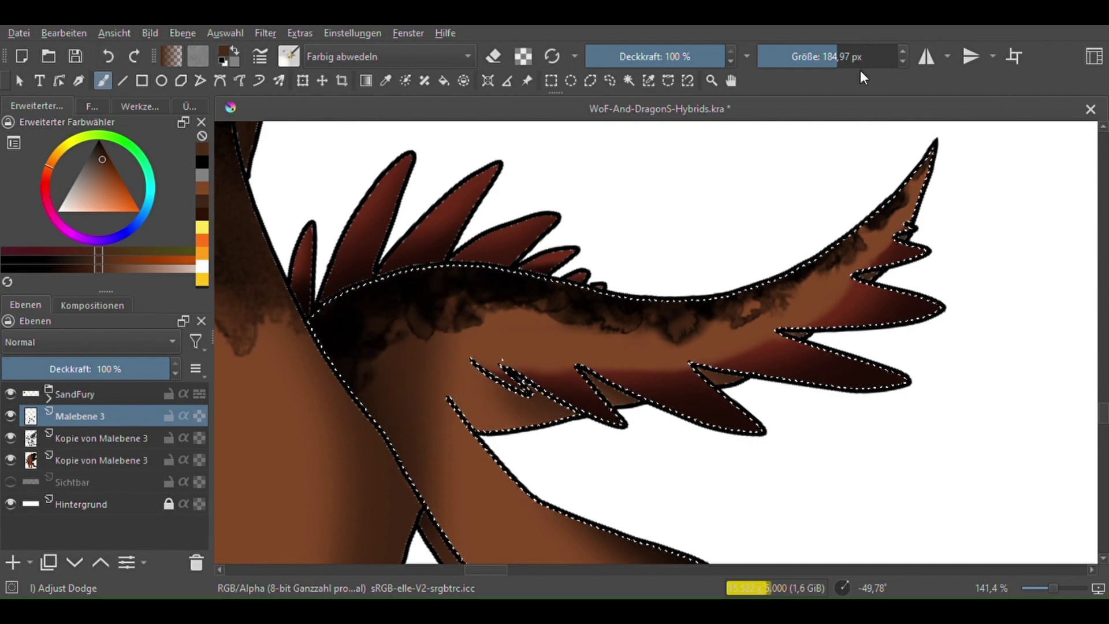
# Brush a Color Dodge highlight along the tail on Malebene 3 with a brush of about 65 px, then clear the selection
pyautogui.press('[')
pyautogui.press('[')
pyautogui.press('[')
pyautogui.press('[')
pyautogui.moveTo(388, 334)
pyautogui.mouseDown()
pyautogui.moveTo(806, 290)
pyautogui.moveTo(832, 254)
pyautogui.mouseUp()
pyautogui.click(109, 56)
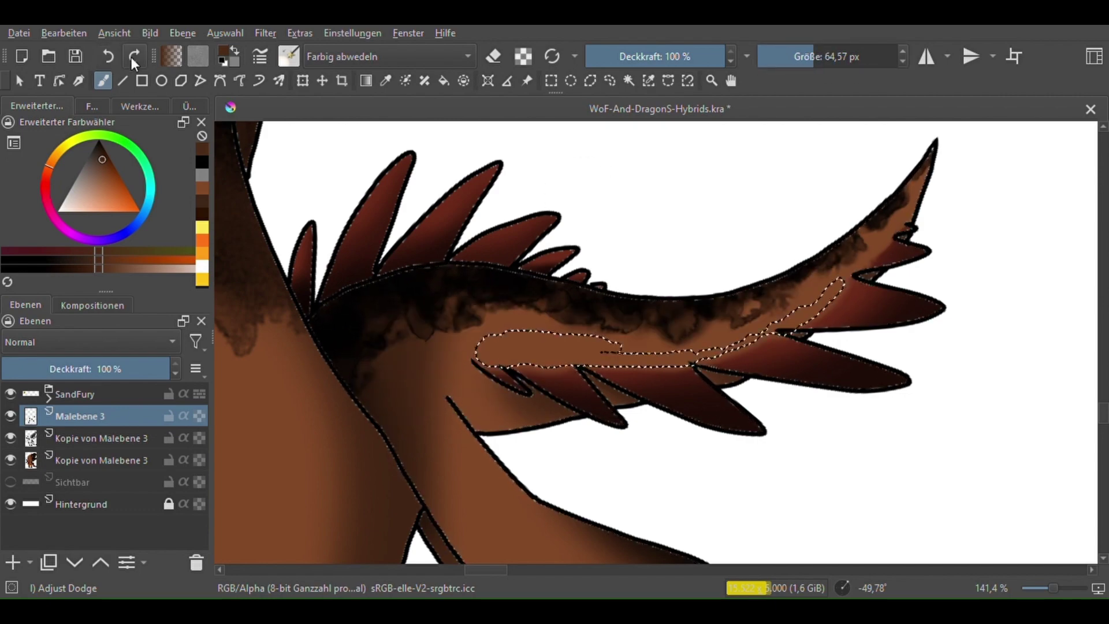
pyautogui.click(135, 56)
pyautogui.click(609, 80)
# Select the near wing and body and highlight the wing in Color Dodge mode at 50 % opacity with a brush of about 340 px
pyautogui.scroll(-5, 672, 350)
pyautogui.scroll(2, 664, 323)
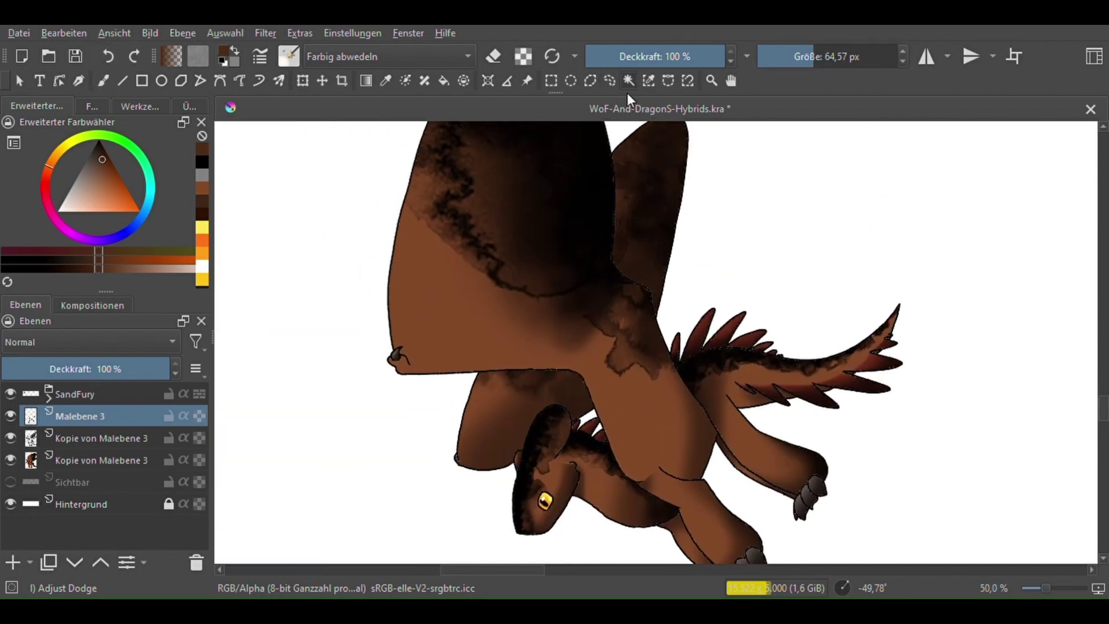
pyautogui.press('/')
pyautogui.scroll(-1, 388, 356)
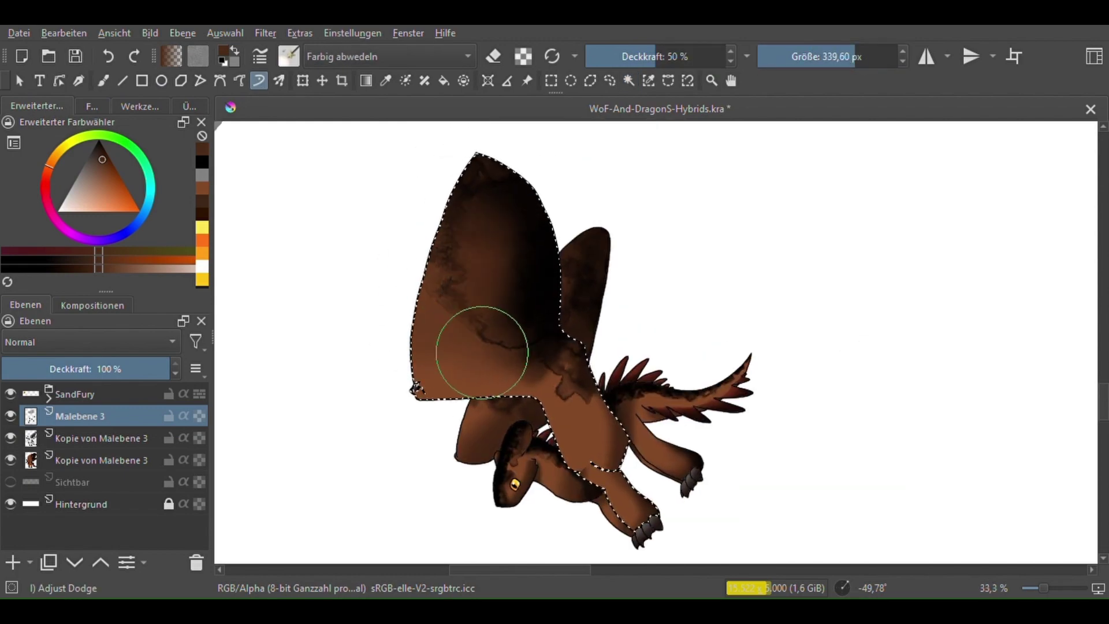